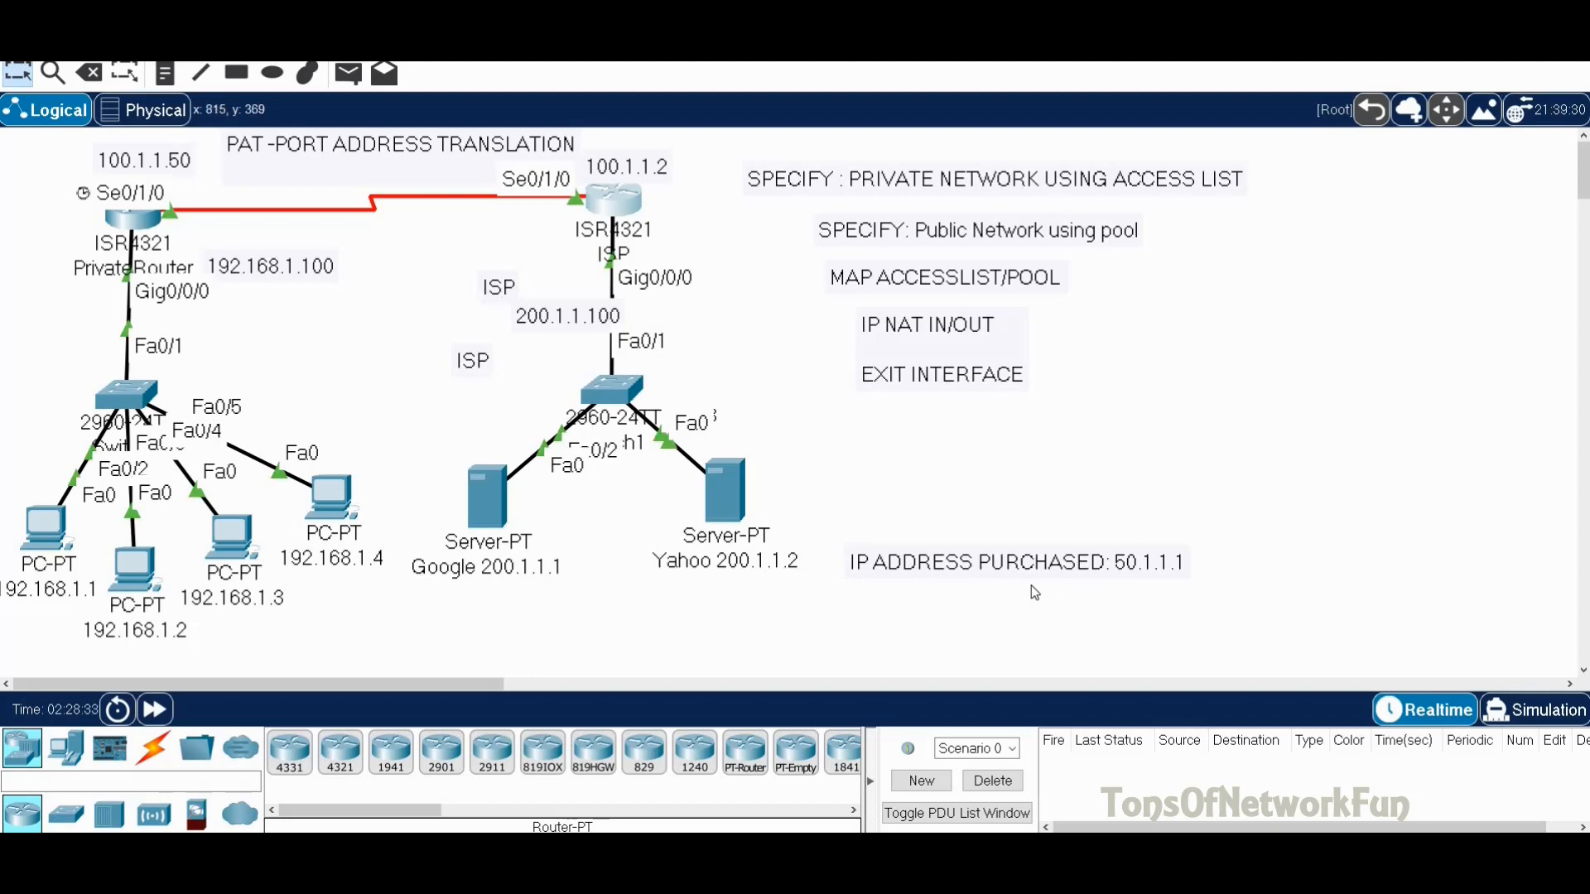
{"action": "left_click", "coordinate": [1119, 560]}
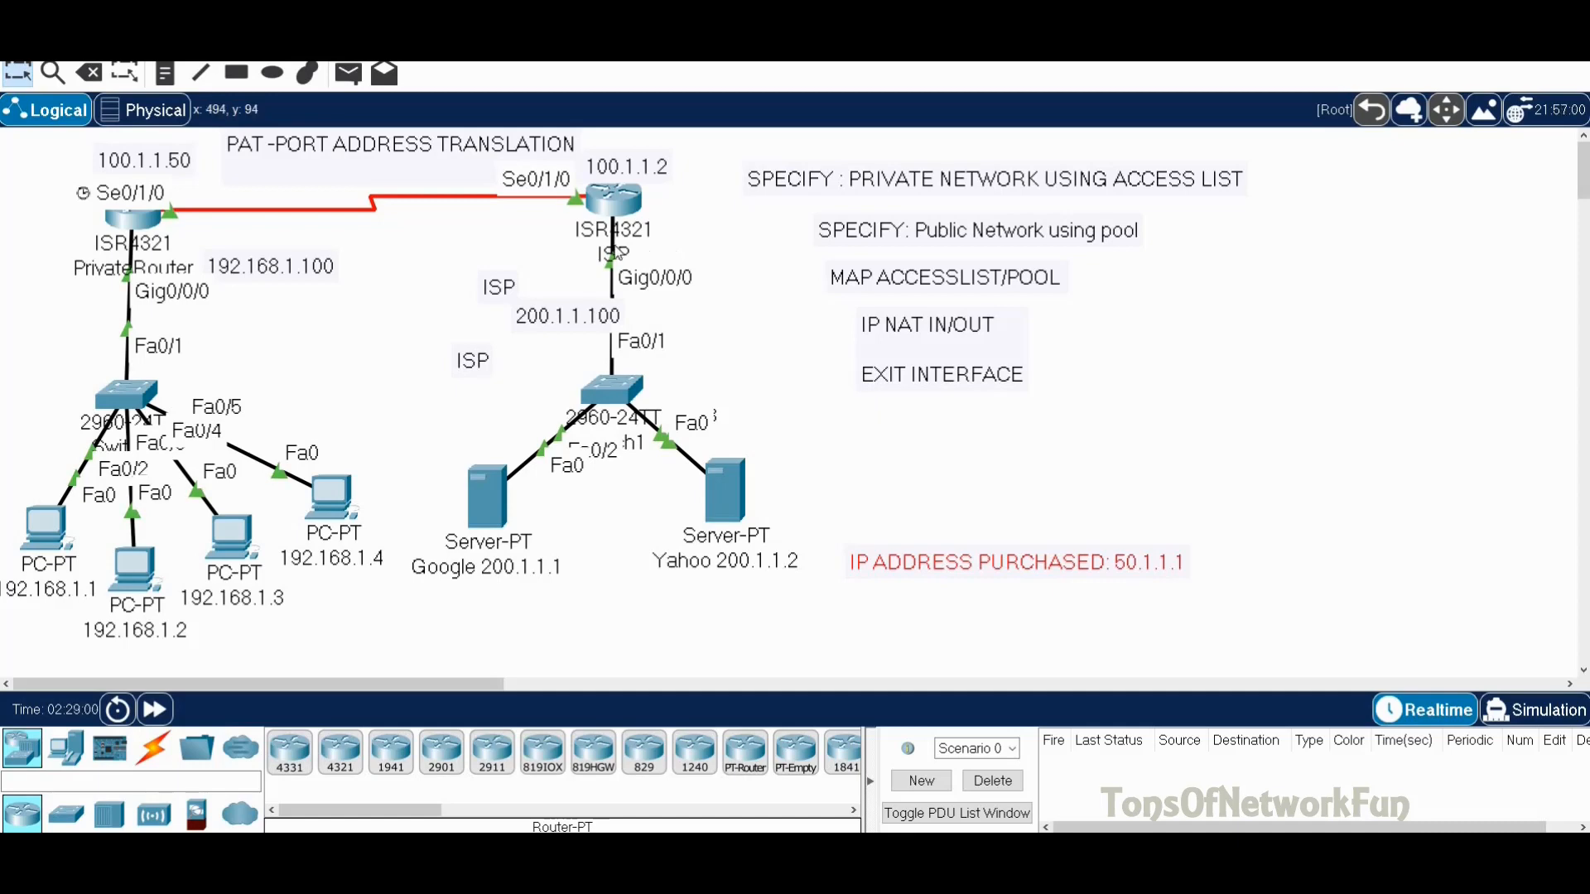
{"action": "mouse_move", "coordinate": [617, 252]}
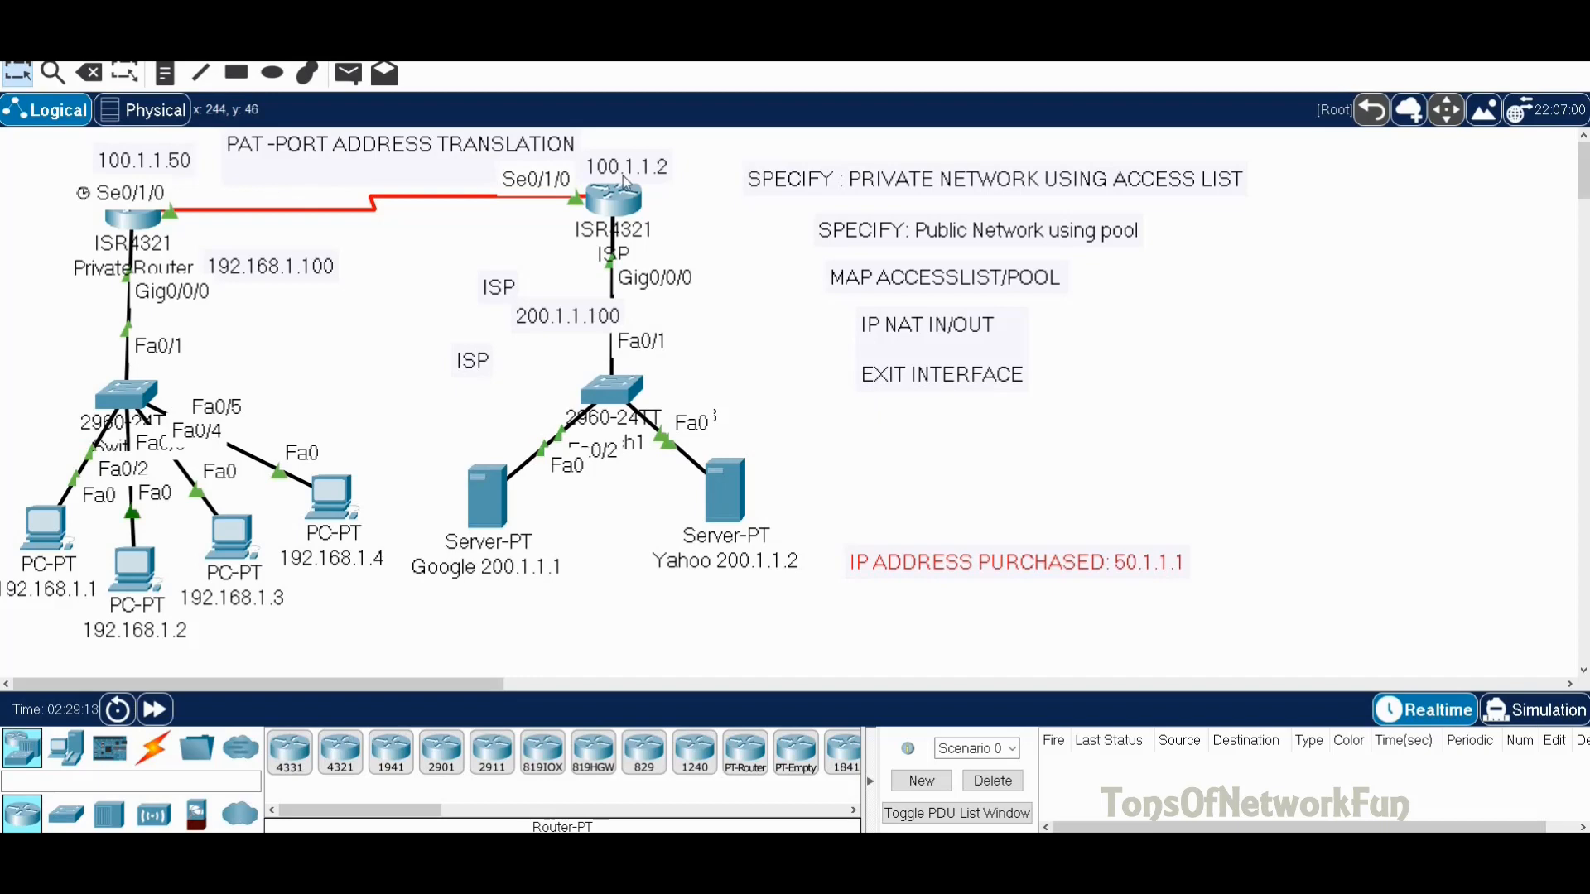
Open PrivateRouter's command line, enter privileged mode with en and display the running configuration with sh run.
{"action": "left_click", "coordinate": [122, 223]}
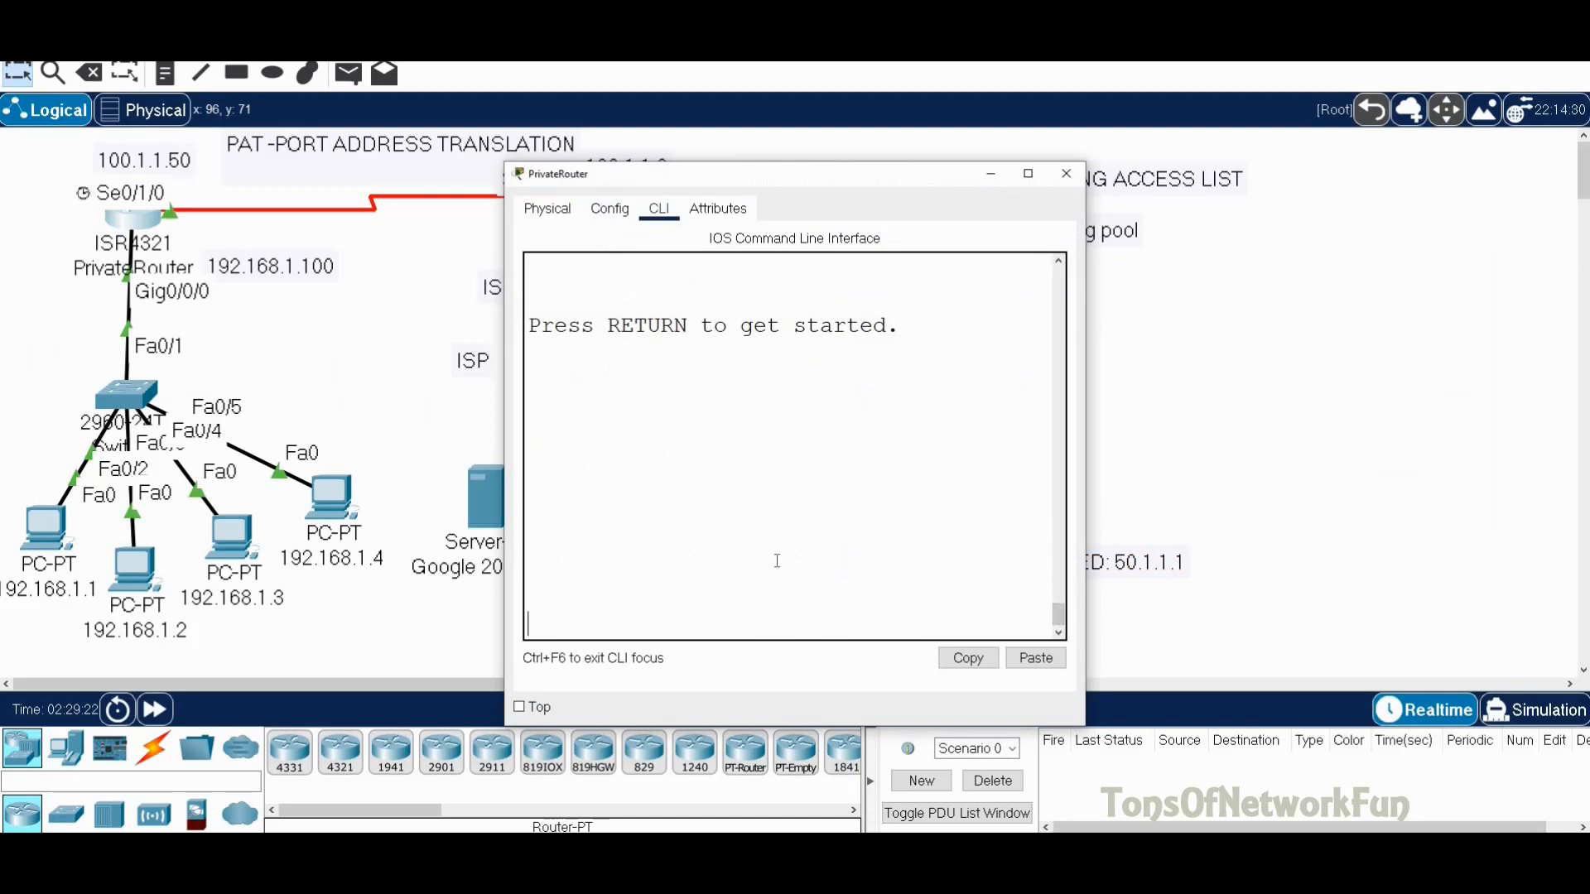
{"action": "key", "text": "Return"}
{"action": "type", "text": "en"}
{"action": "key", "text": "Return"}
{"action": "type", "text": "sh run"}
{"action": "key", "text": "Return"}
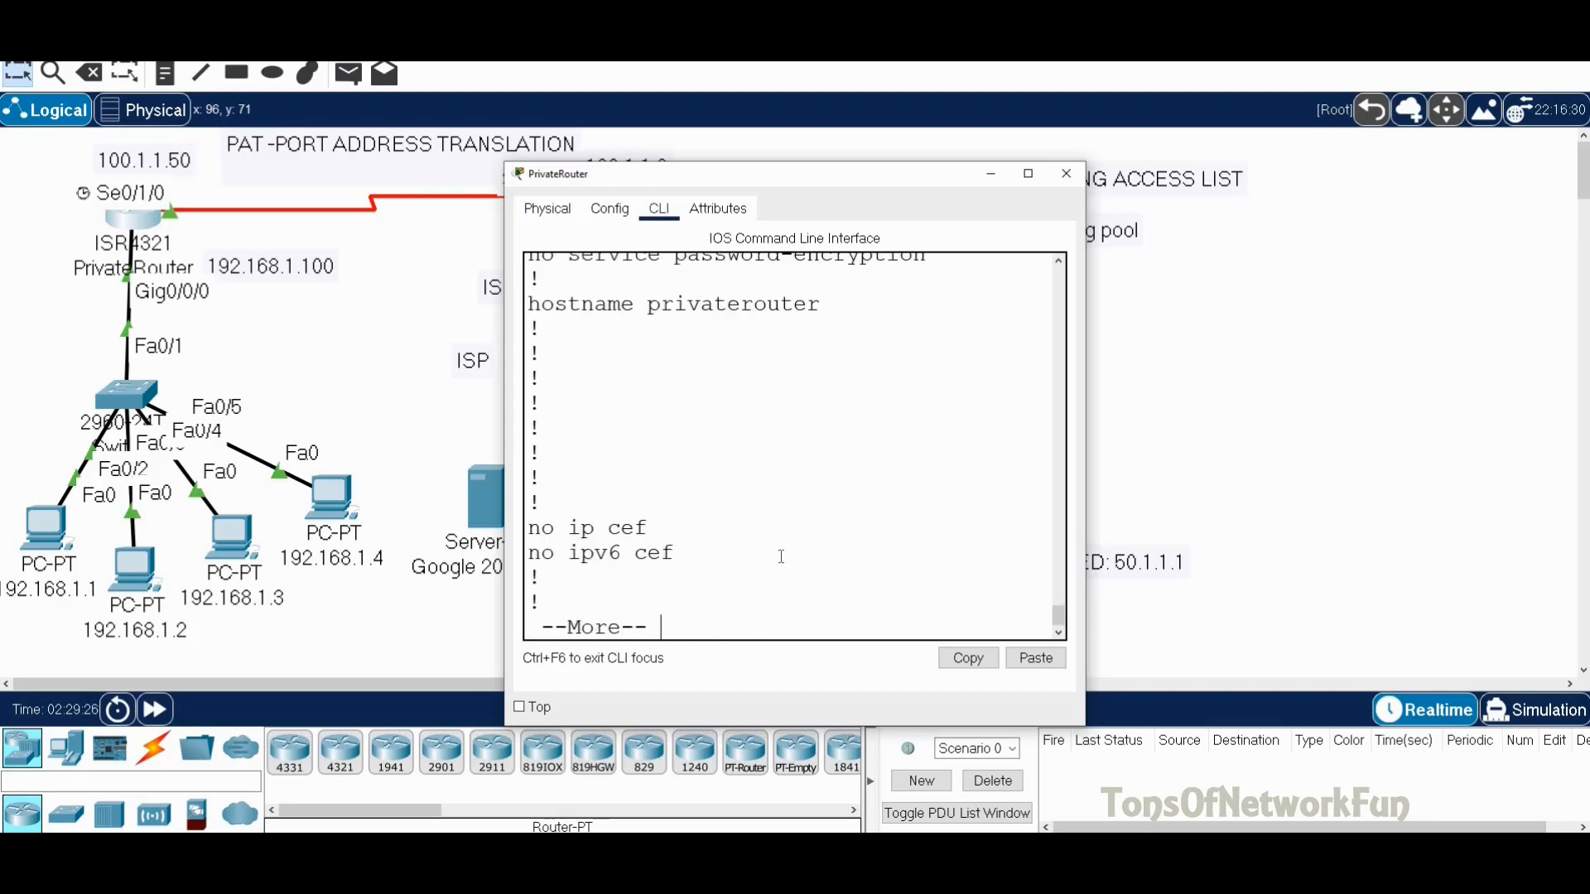
Page through PrivateRouter's running configuration to examine the interface settings and the default route, and close the router window.
{"action": "key", "text": "Return"}
{"action": "key", "text": "Return"}
{"action": "key", "text": "Return"}
{"action": "key", "text": "Return"}
{"action": "key", "text": "Return"}
{"action": "key", "text": "Return"}
{"action": "key", "text": "Return"}
{"action": "key", "text": "Return"}
{"action": "key", "text": "Return"}
{"action": "key", "text": "Return"}
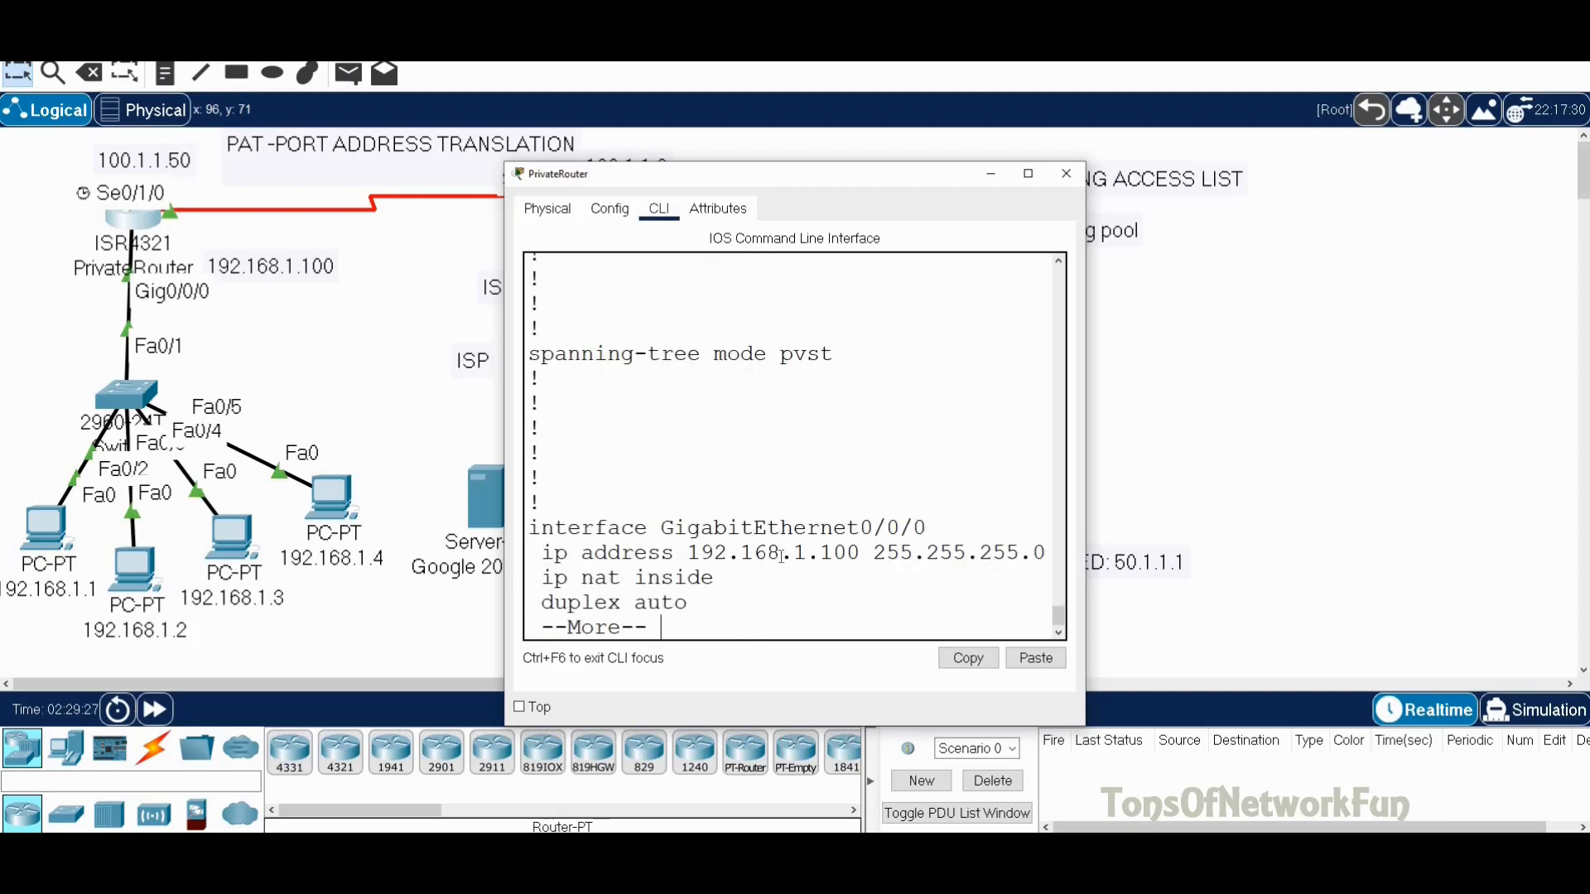
{"action": "key", "text": "Return"}
{"action": "key", "text": "Return"}
{"action": "key", "text": "Return"}
{"action": "key", "text": "Return"}
{"action": "key", "text": "Return"}
{"action": "key", "text": "Return"}
{"action": "key", "text": "Return"}
{"action": "key", "text": "Return"}
{"action": "key", "text": "Return"}
{"action": "key", "text": "Return"}
{"action": "key", "text": "Return"}
{"action": "key", "text": "Return"}
{"action": "key", "text": "Return"}
{"action": "key", "text": "Return"}
{"action": "key", "text": "Return"}
{"action": "key", "text": "Return"}
{"action": "key", "text": "Return"}
{"action": "key", "text": "Return"}
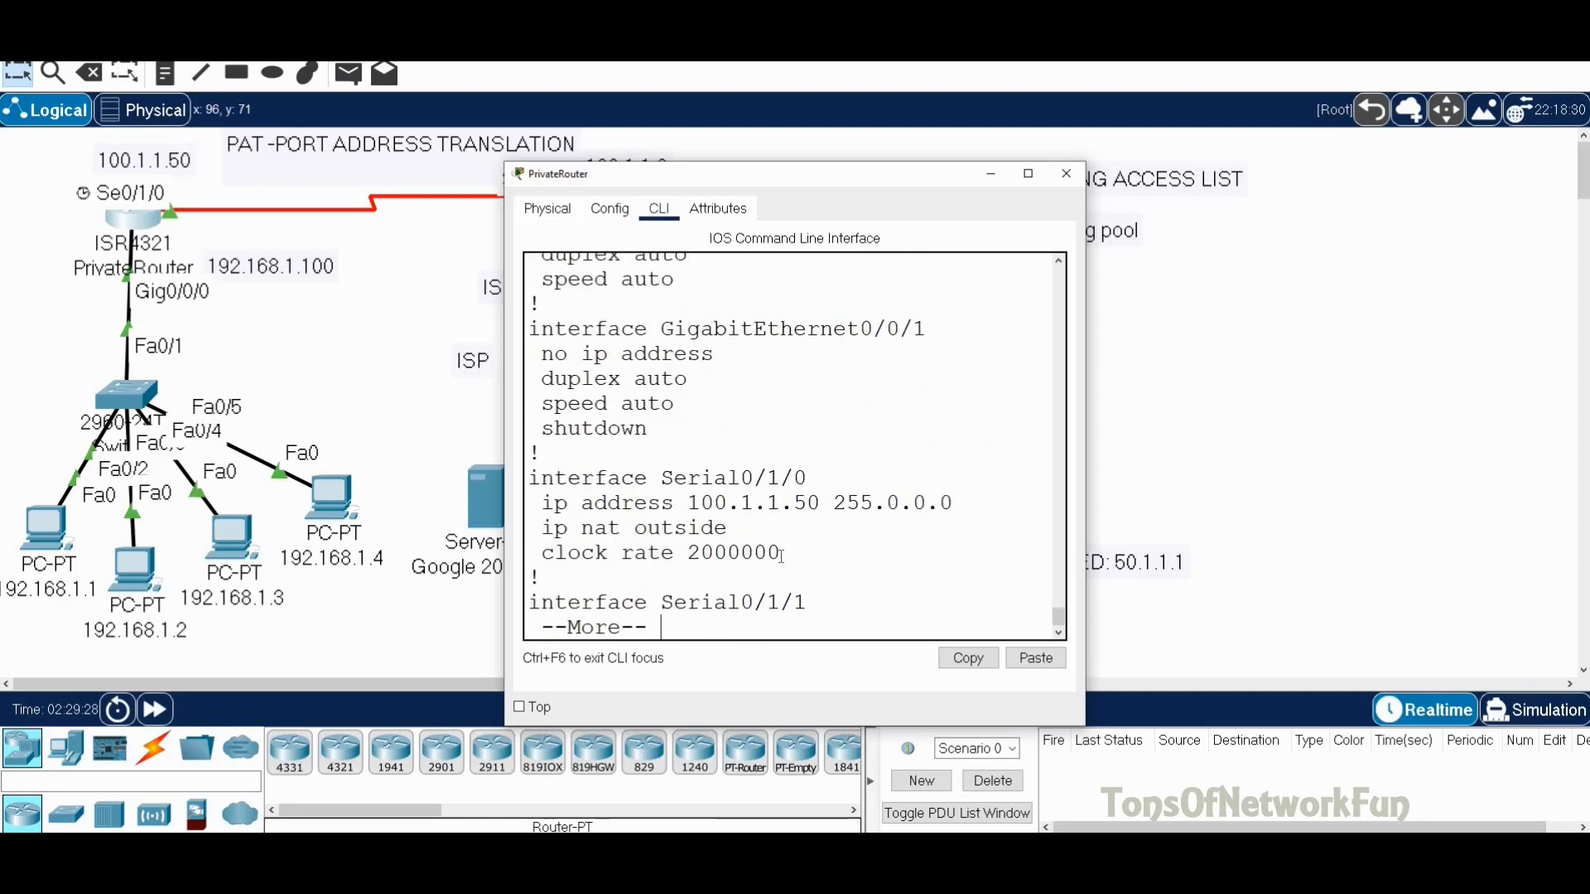
{"action": "key", "text": "Return"}
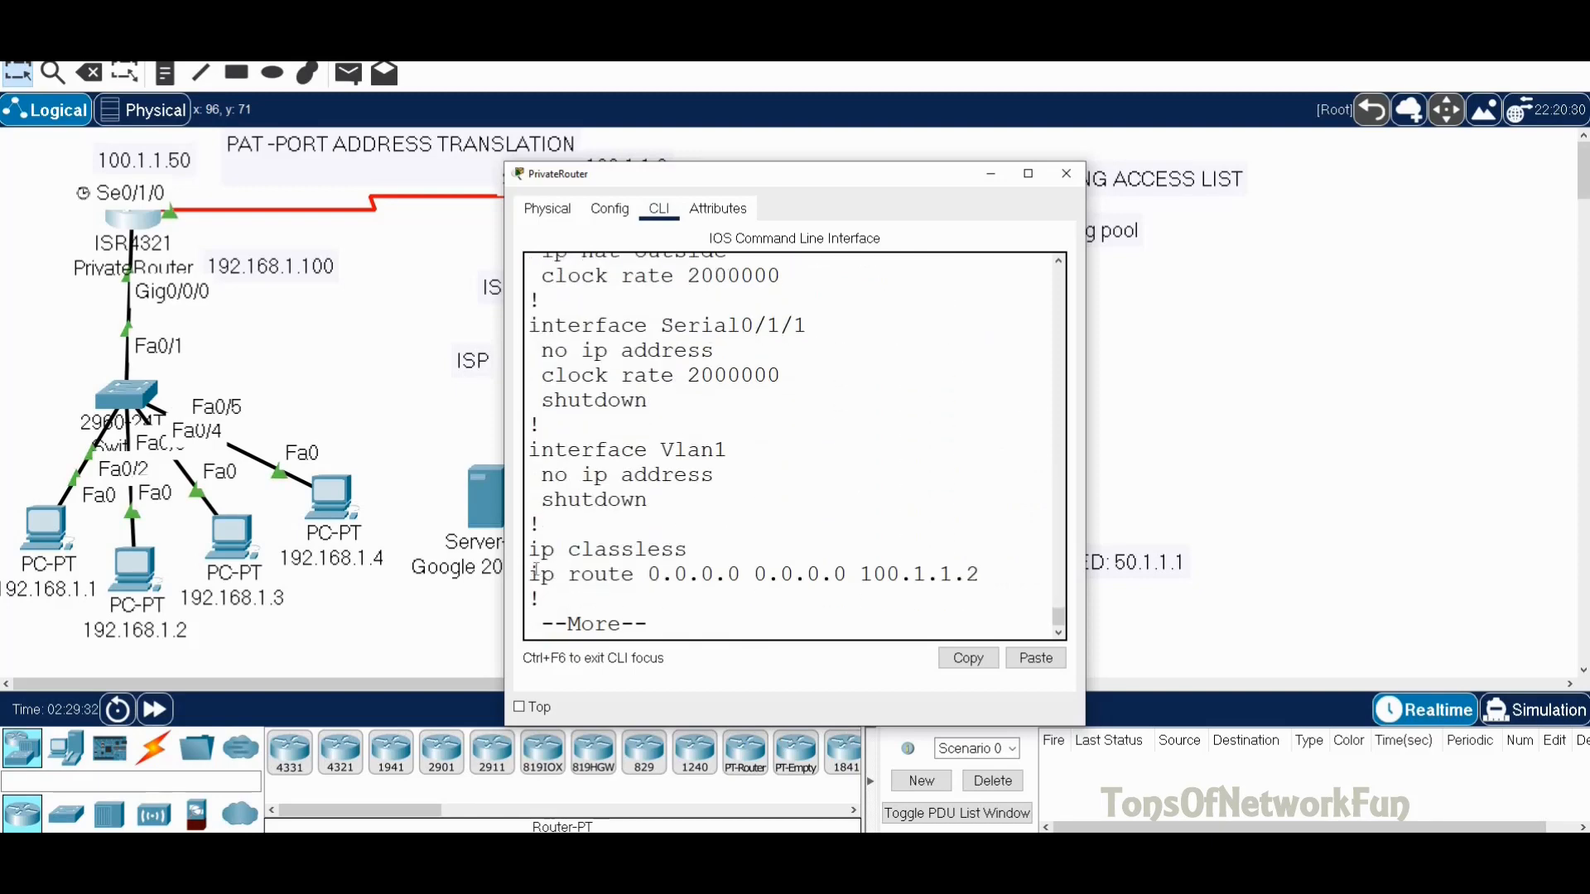
{"action": "left_click_drag", "start_coordinate": [535, 571], "coordinate": [985, 578]}
{"action": "left_click_drag", "start_coordinate": [816, 171], "coordinate": [1108, 117]}
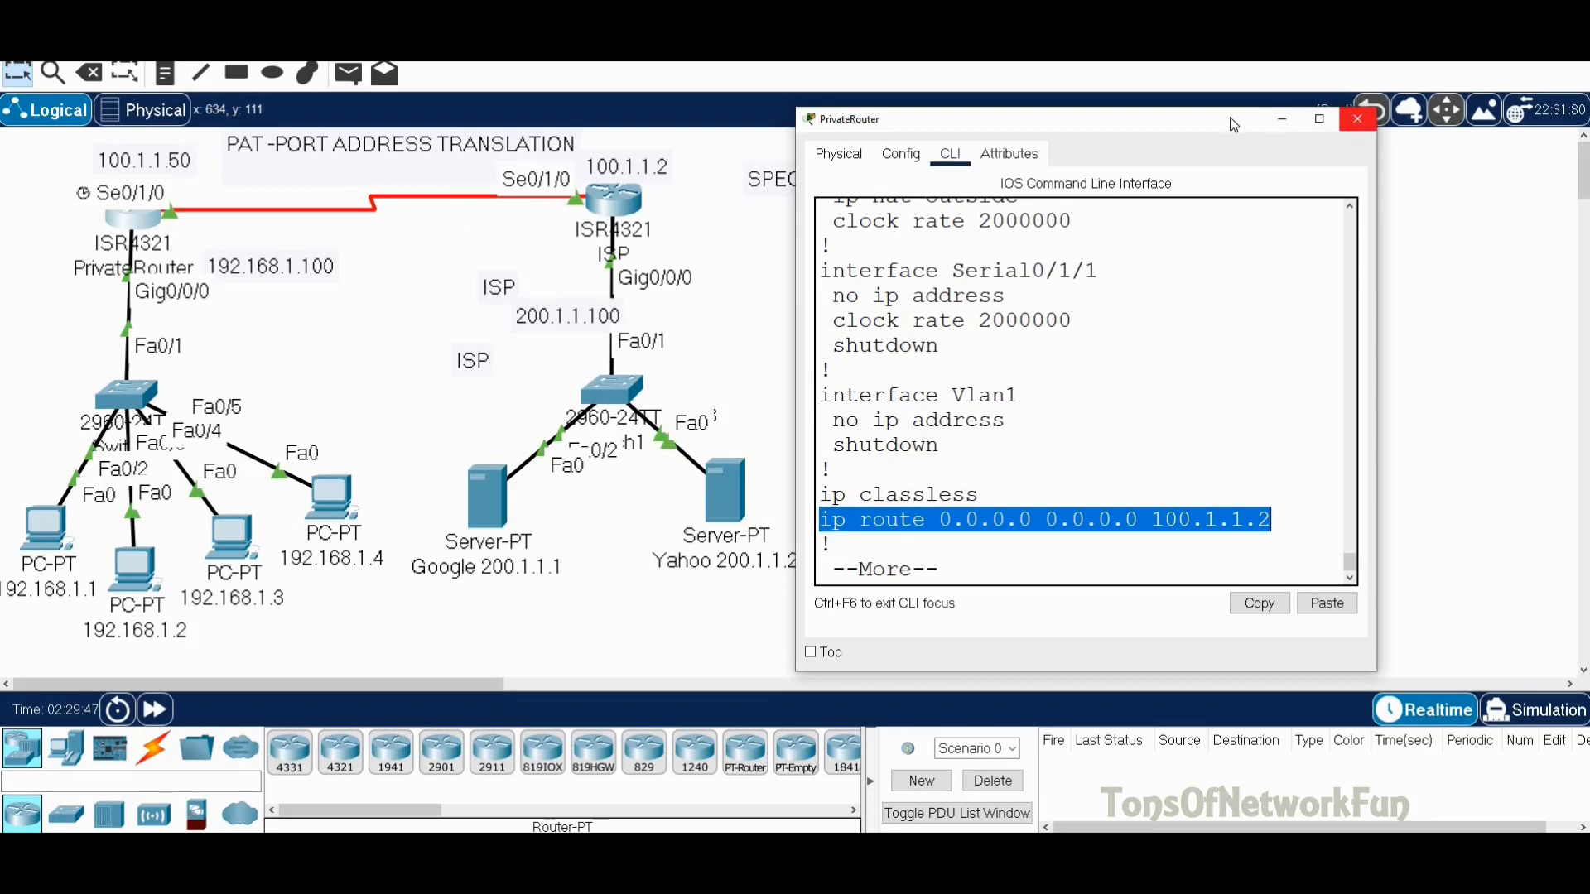
{"action": "left_click", "coordinate": [1357, 118]}
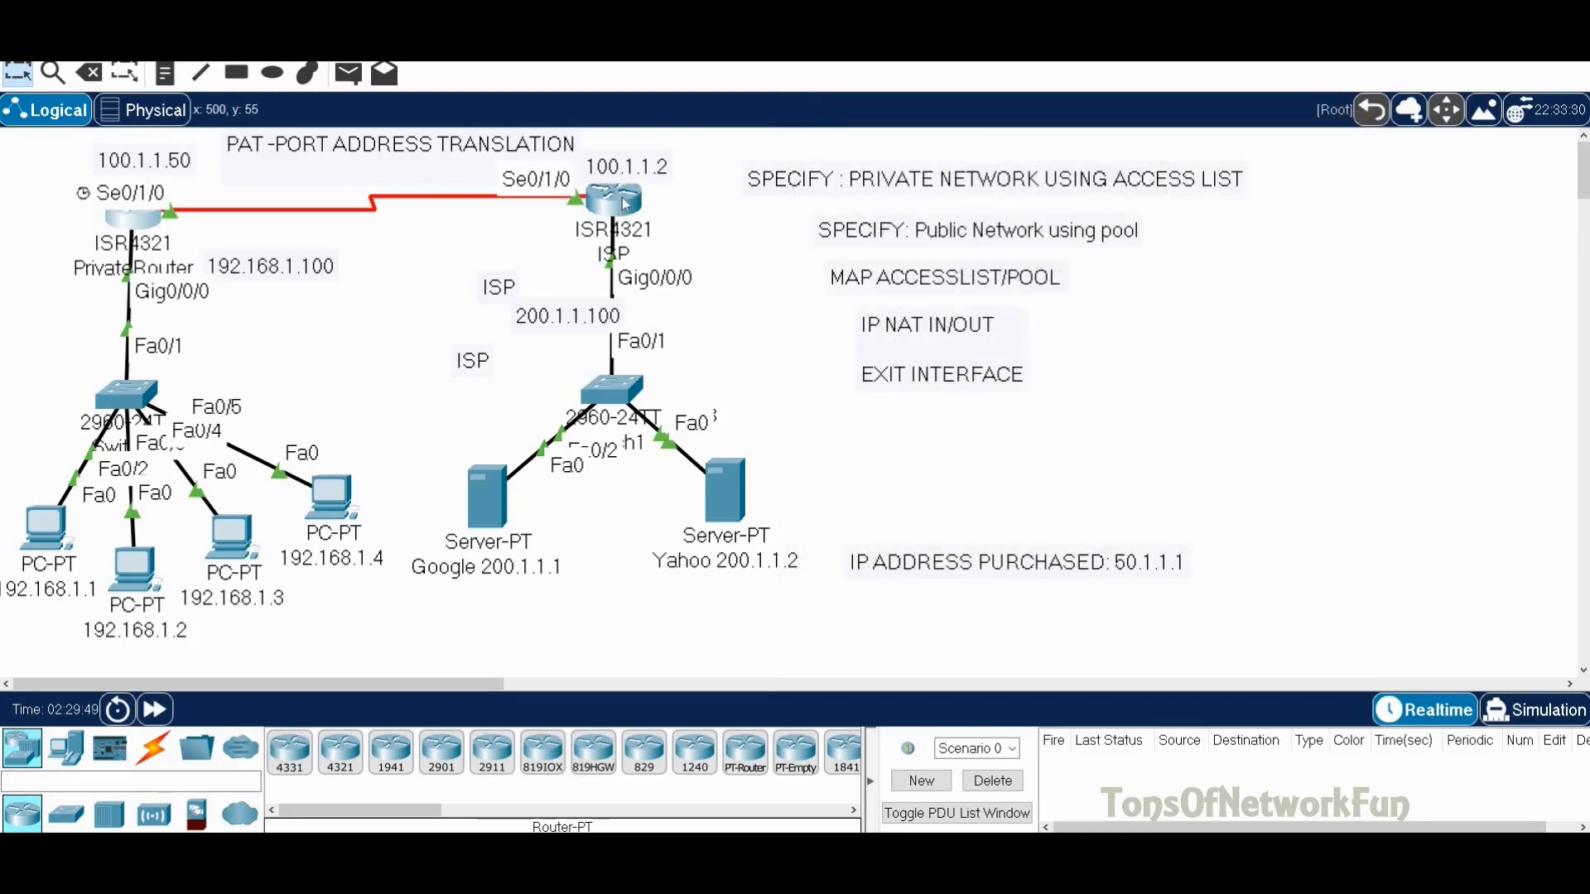
Examine the static route in the ISP router's running configuration against the topology and close the router window.
{"action": "left_click", "coordinate": [625, 203]}
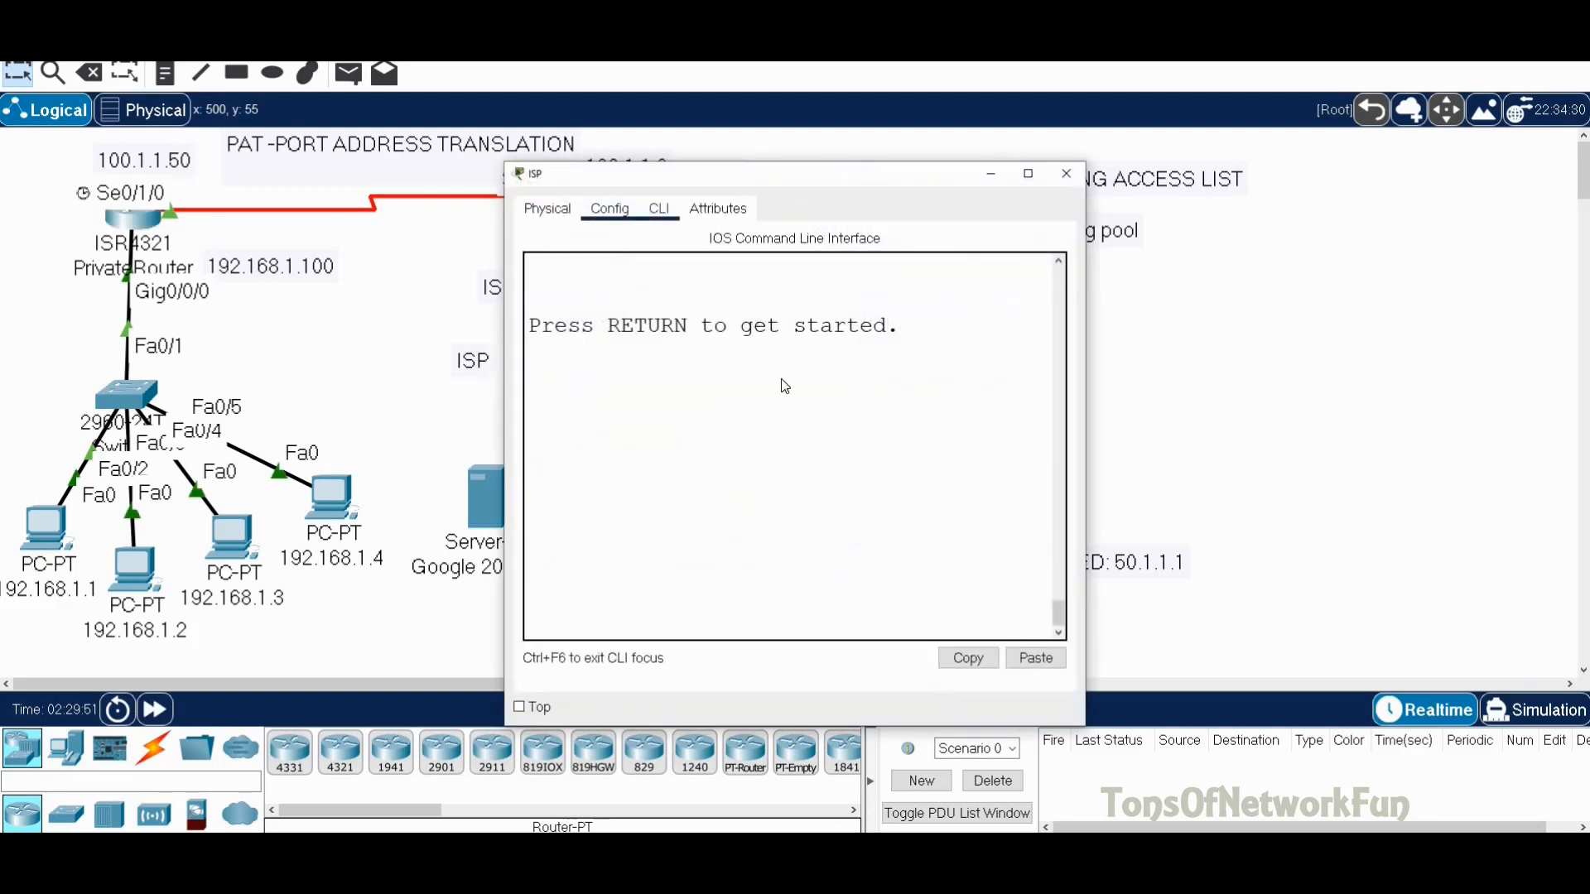
{"action": "key", "text": "Return"}
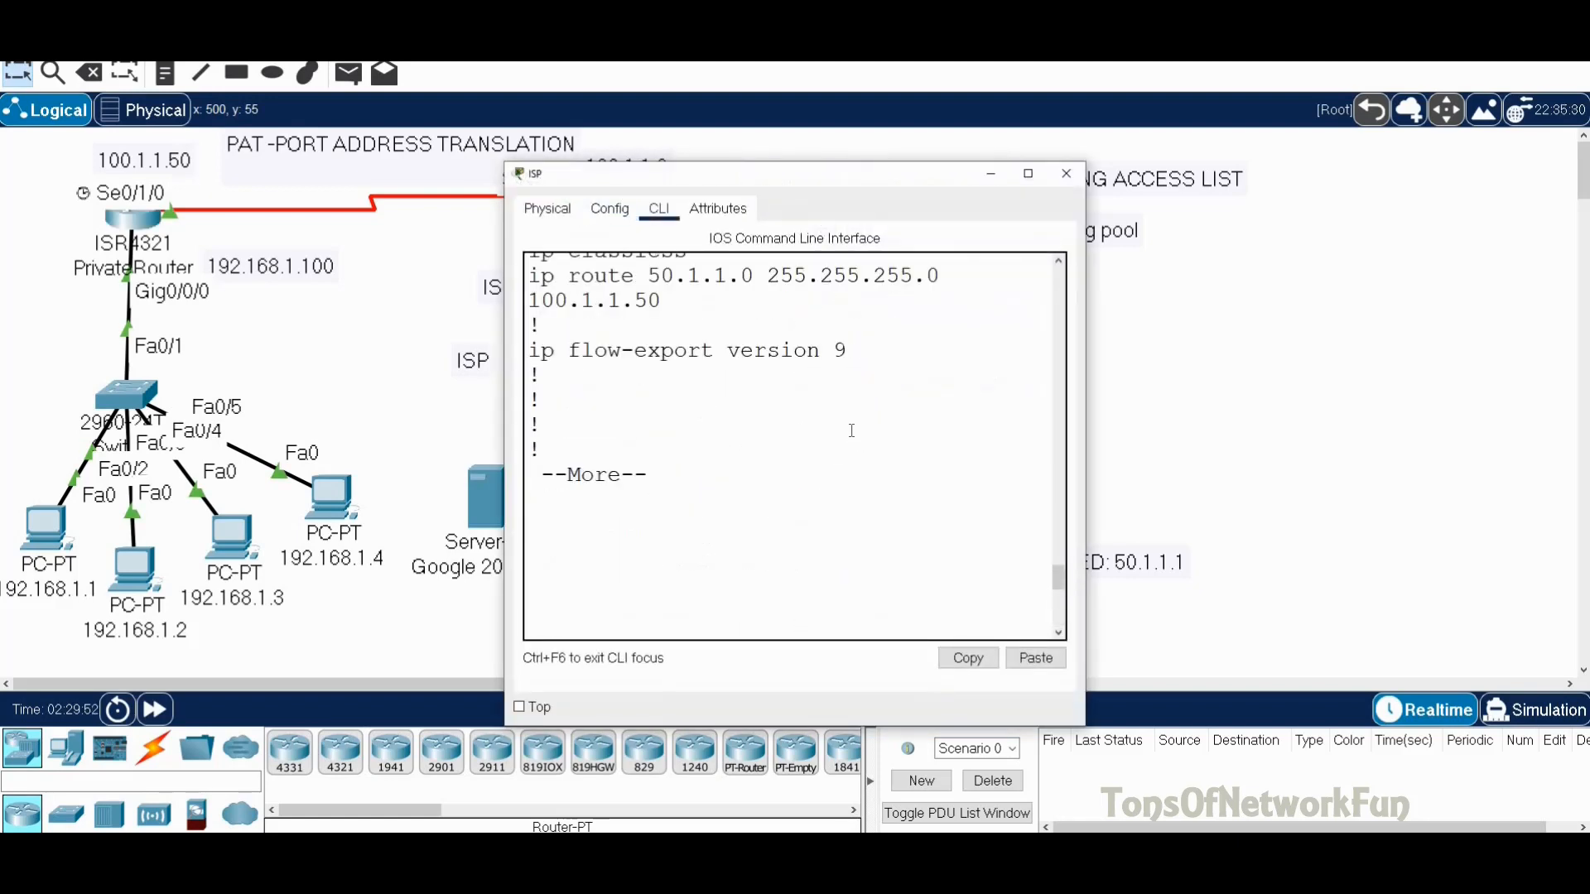
{"action": "scroll", "coordinate": [850, 430], "scroll_direction": "up", "scroll_amount": 3}
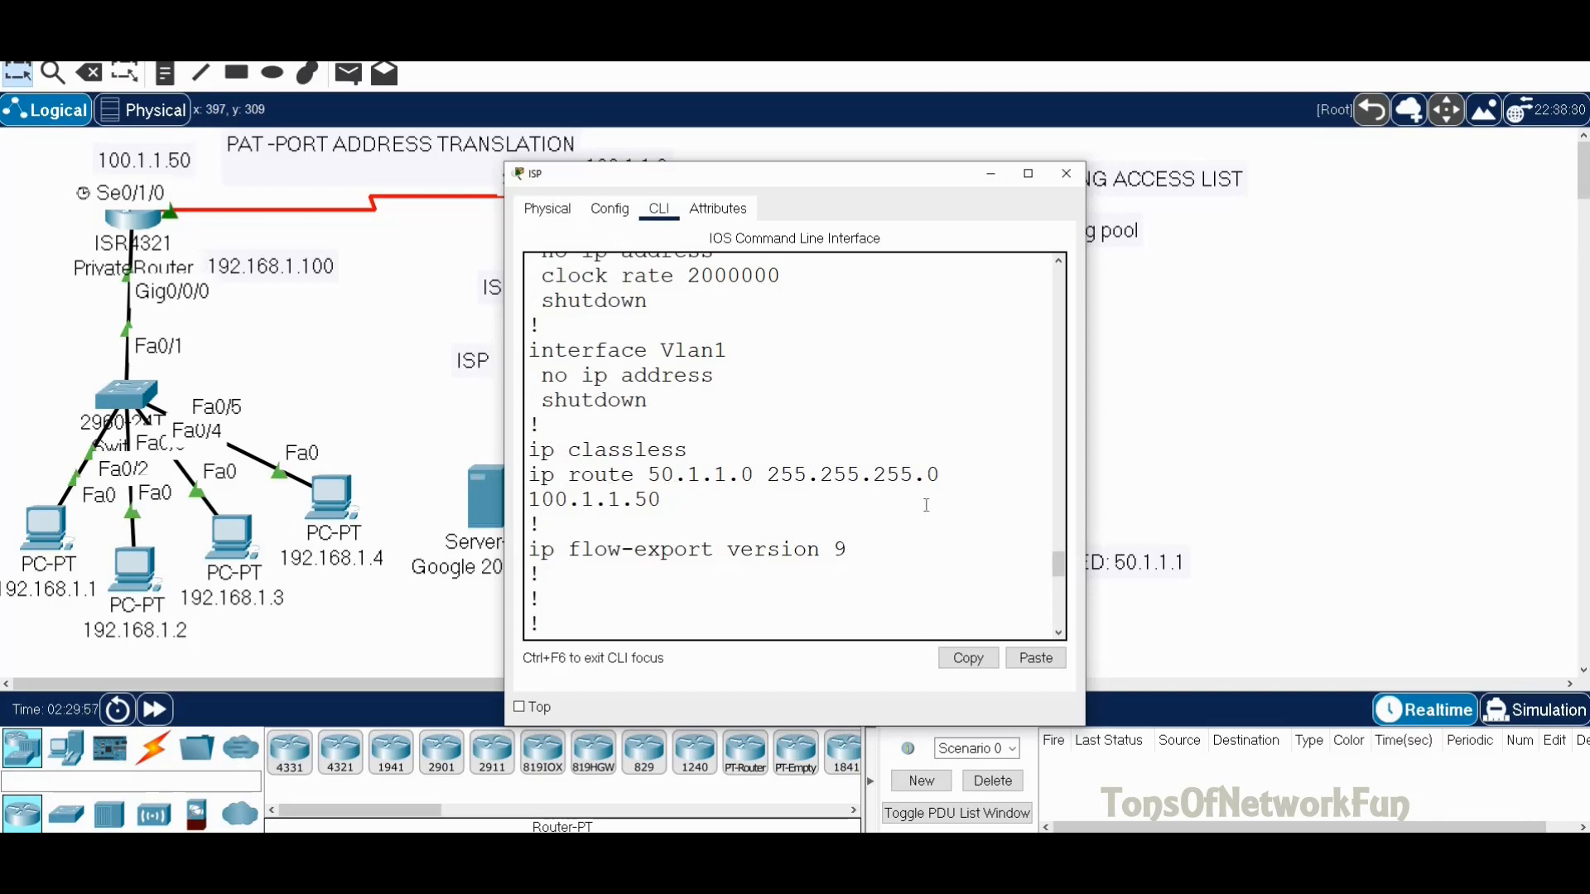
{"action": "left_click_drag", "start_coordinate": [854, 186], "coordinate": [687, 126]}
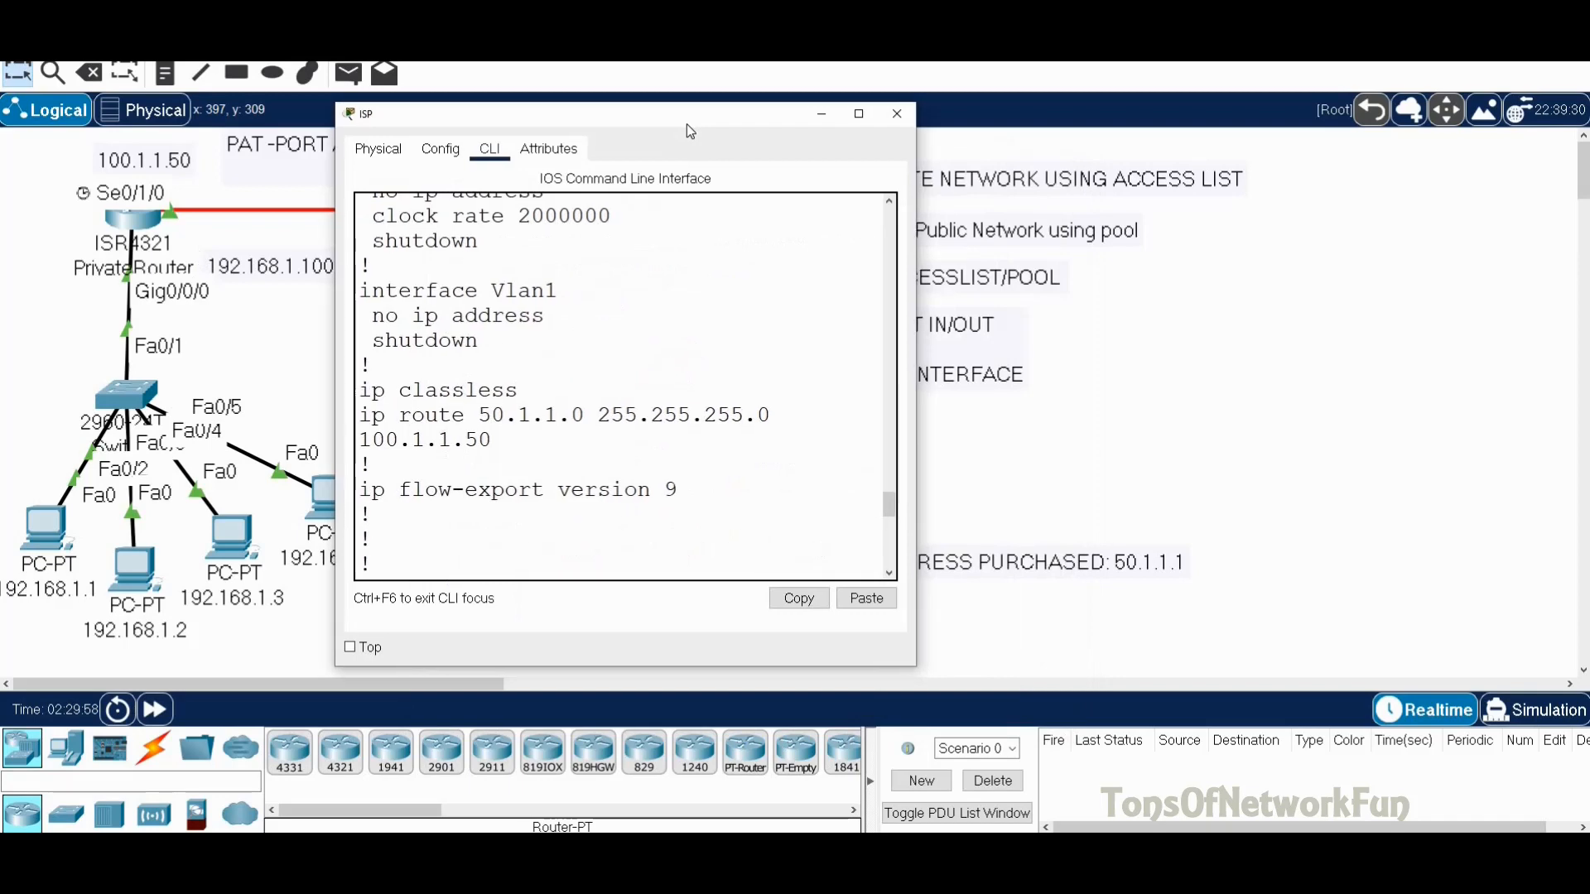
{"action": "left_click_drag", "start_coordinate": [685, 124], "coordinate": [574, 125]}
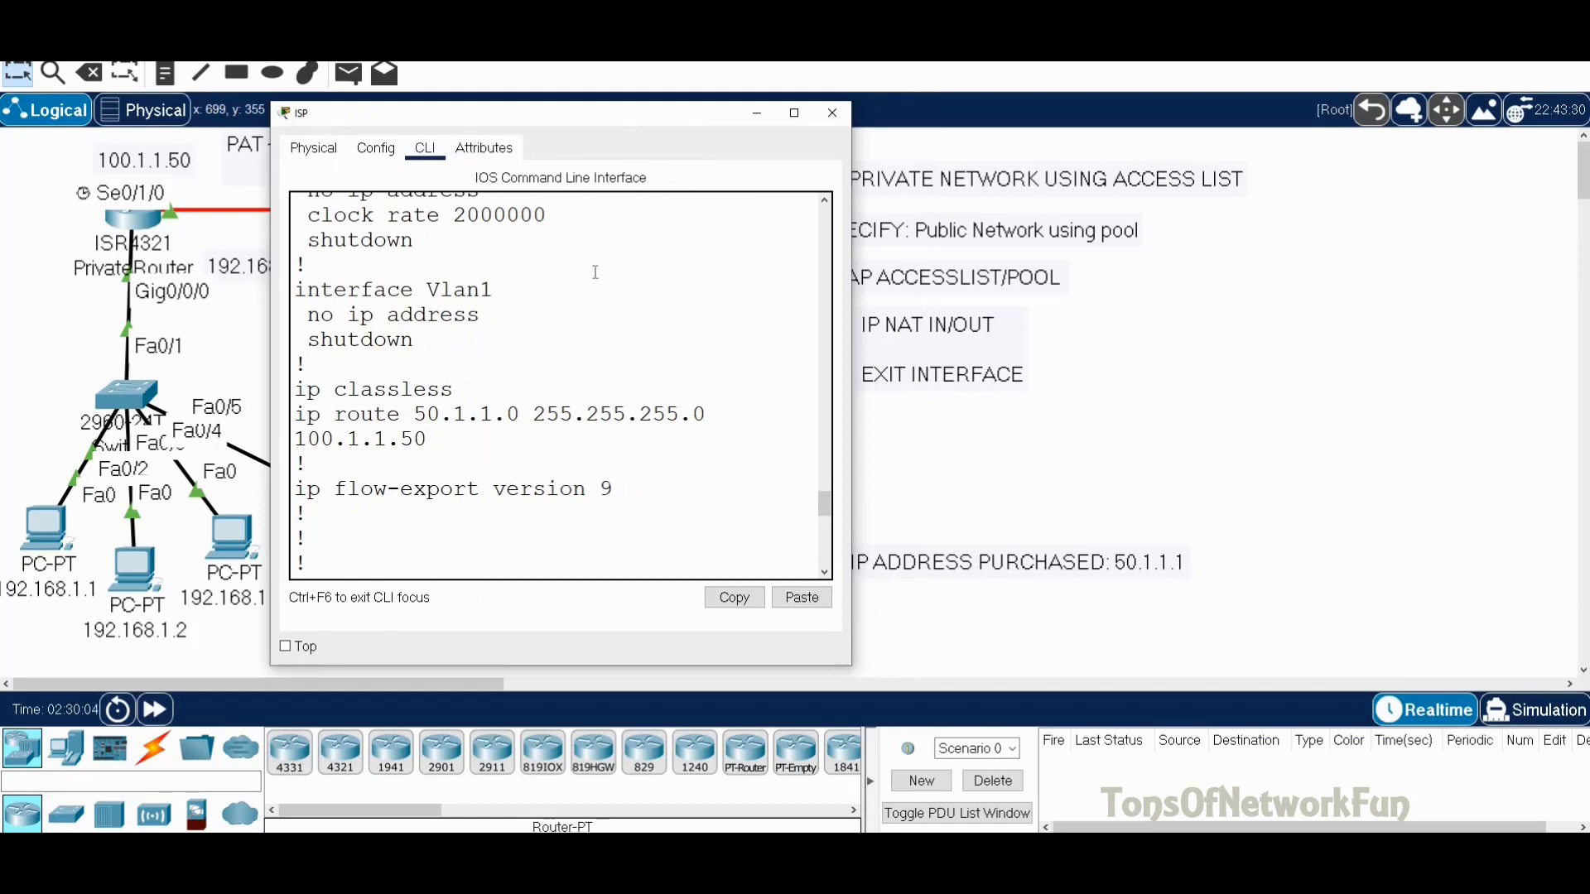
{"action": "left_click_drag", "start_coordinate": [595, 117], "coordinate": [984, 131]}
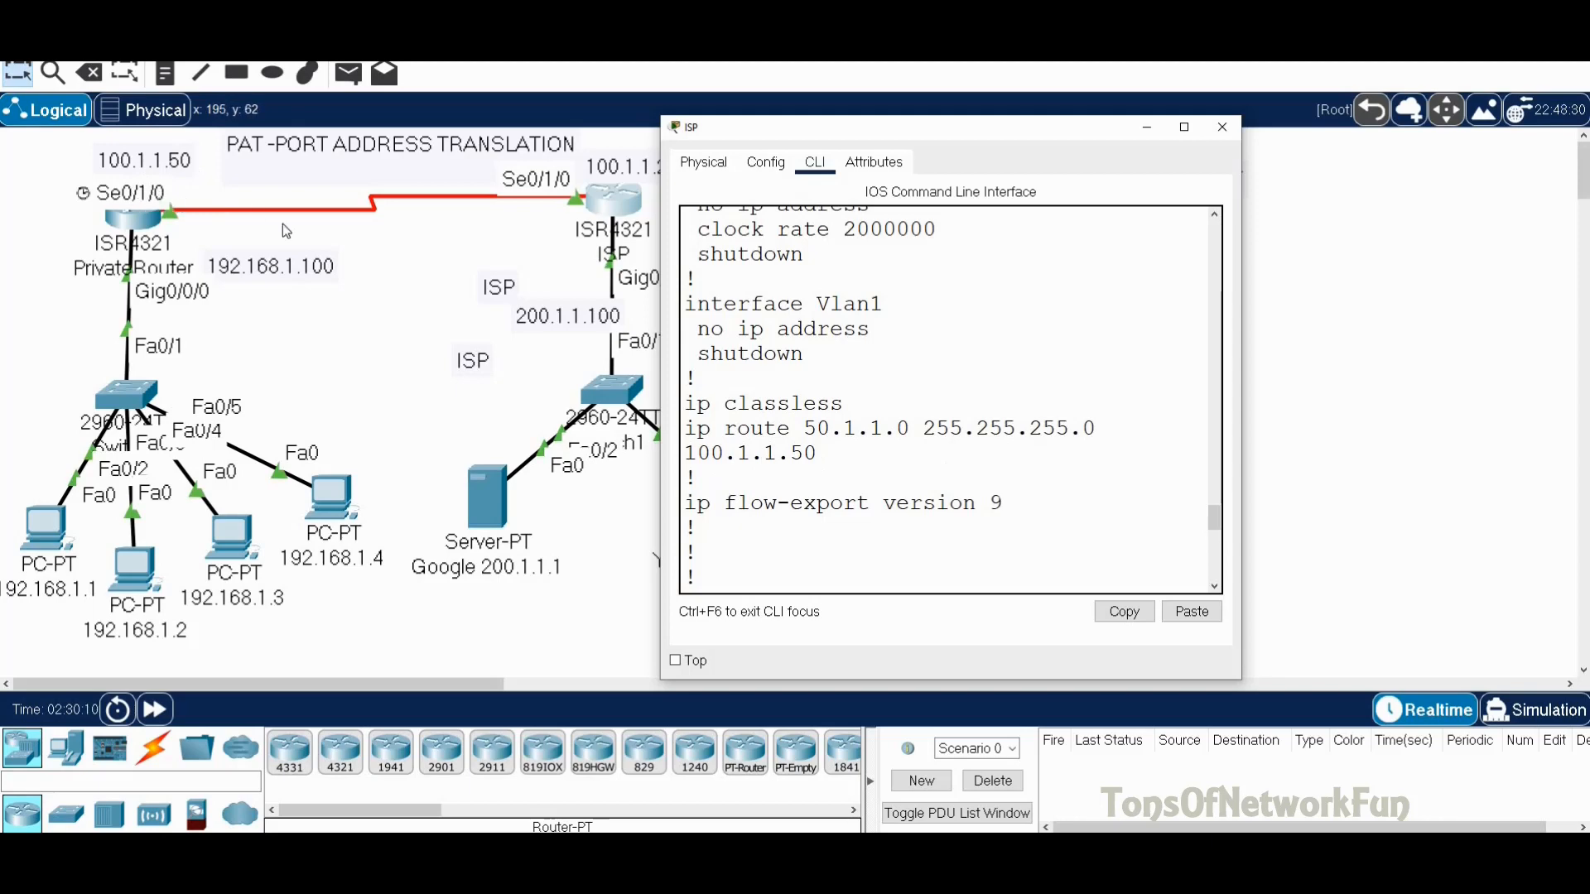
{"action": "left_click", "coordinate": [1223, 127]}
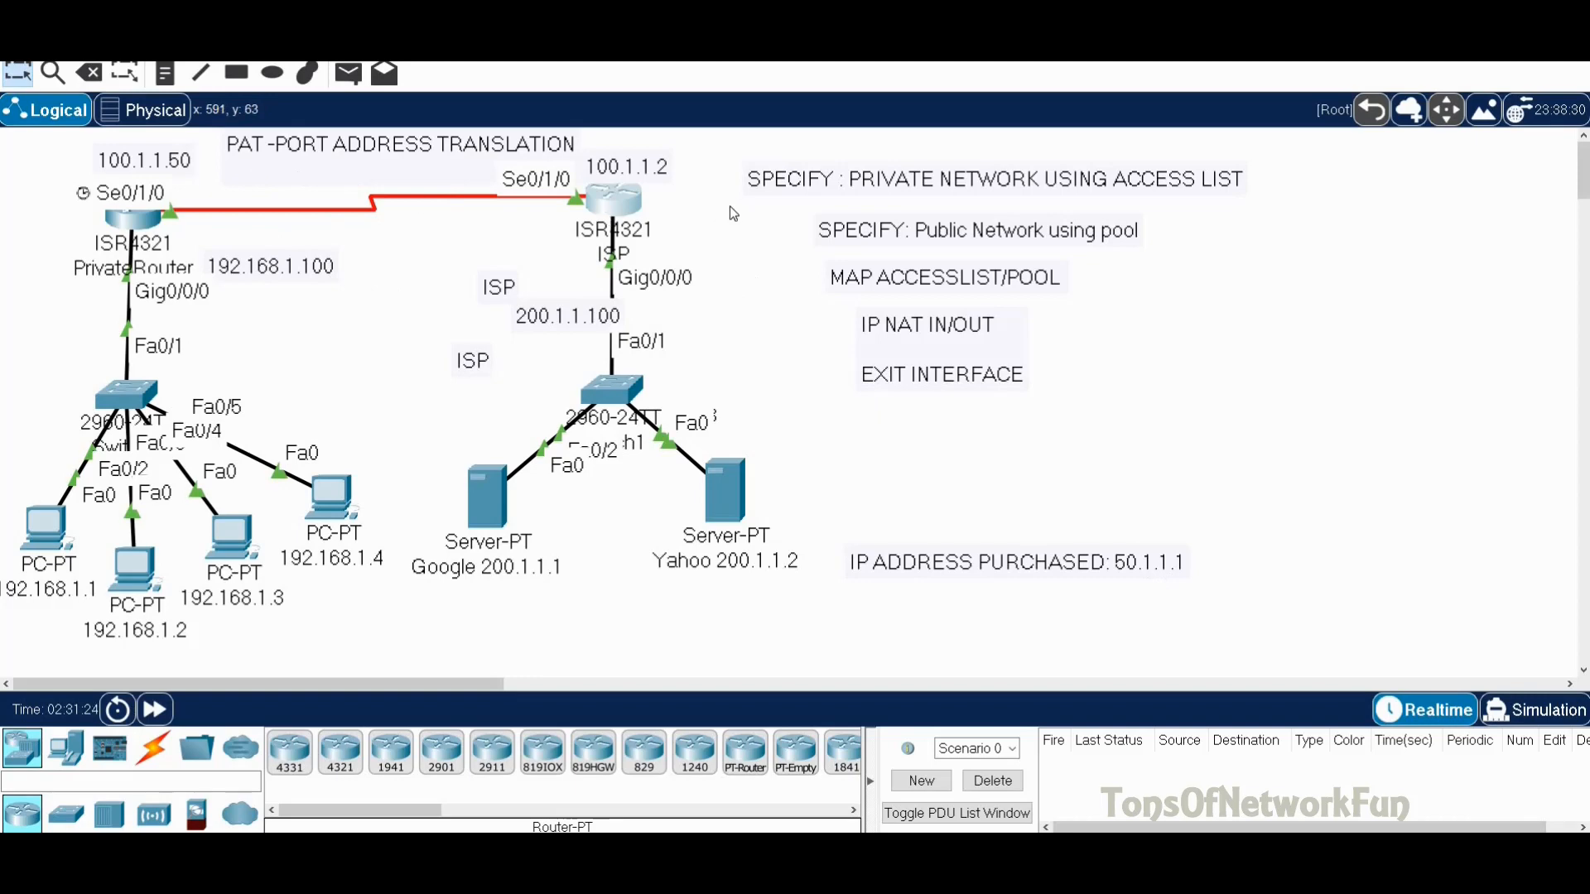
Reopen PrivateRouter's command line, exit the configuration listing and enter global configuration mode with conf t.
{"action": "left_click", "coordinate": [133, 217]}
{"action": "left_click_drag", "start_coordinate": [855, 183], "coordinate": [633, 133]}
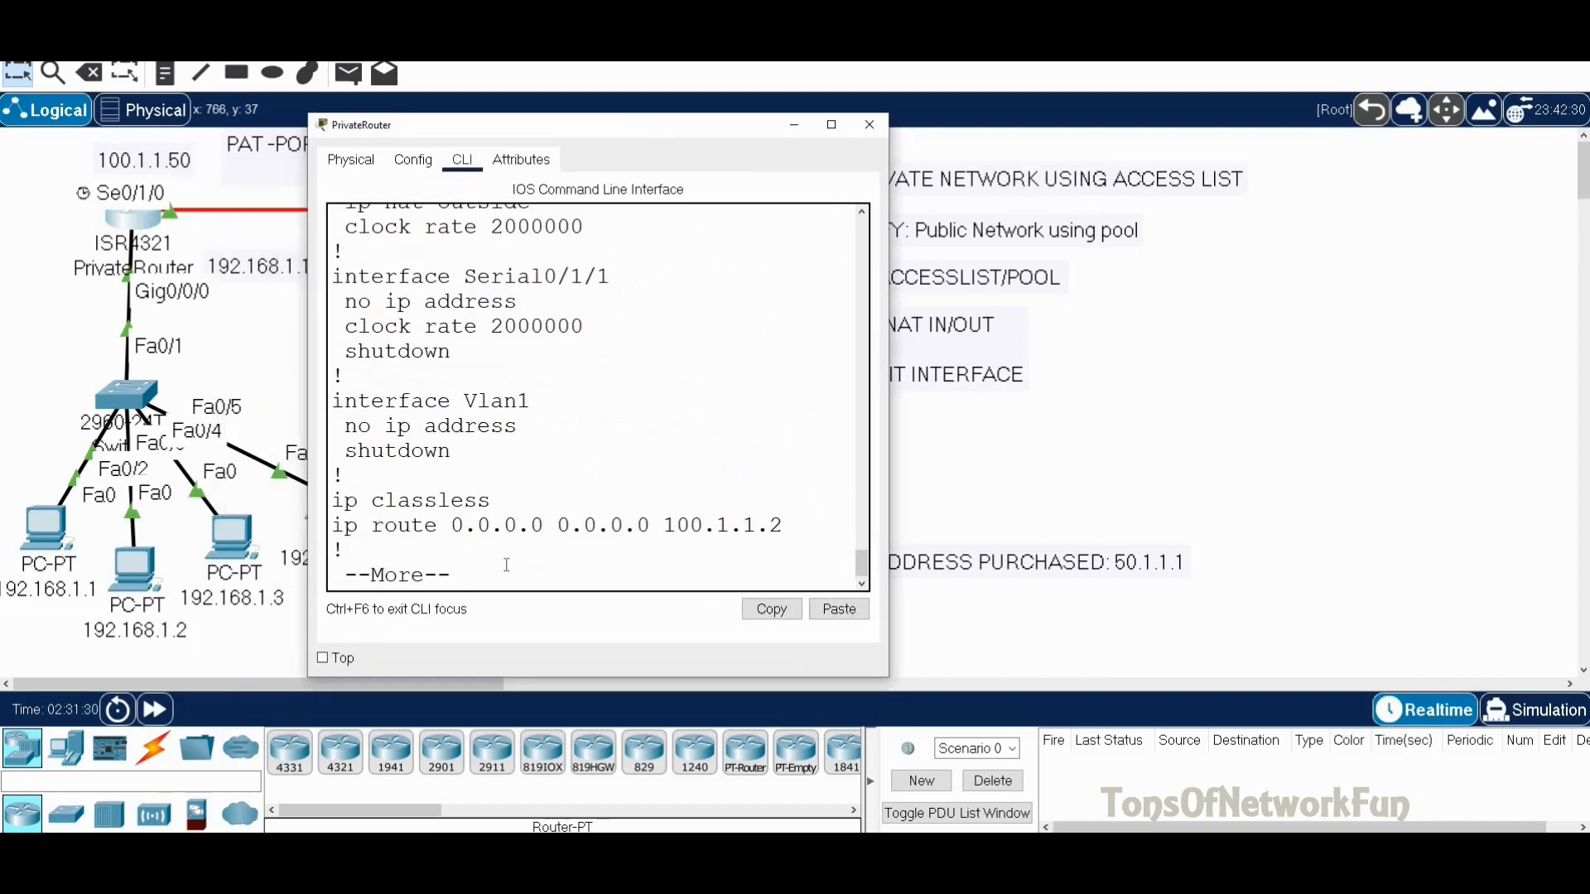
{"action": "key", "text": "Return"}
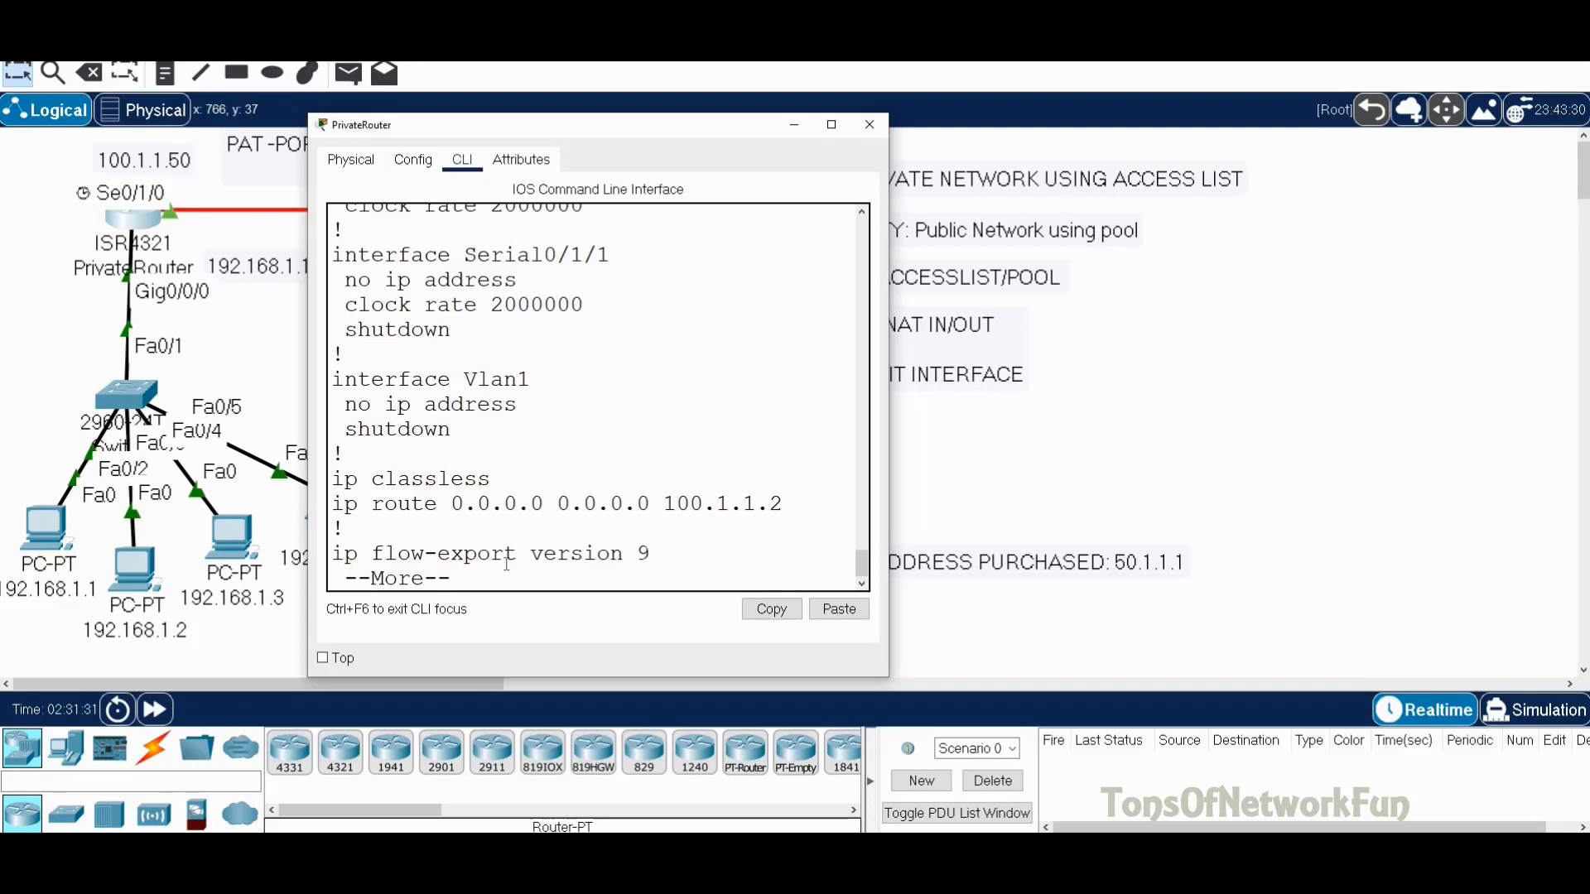
{"action": "key", "text": "ctrl+c"}
{"action": "type", "text": "en"}
{"action": "key", "text": "Return"}
{"action": "type", "text": "conf t"}
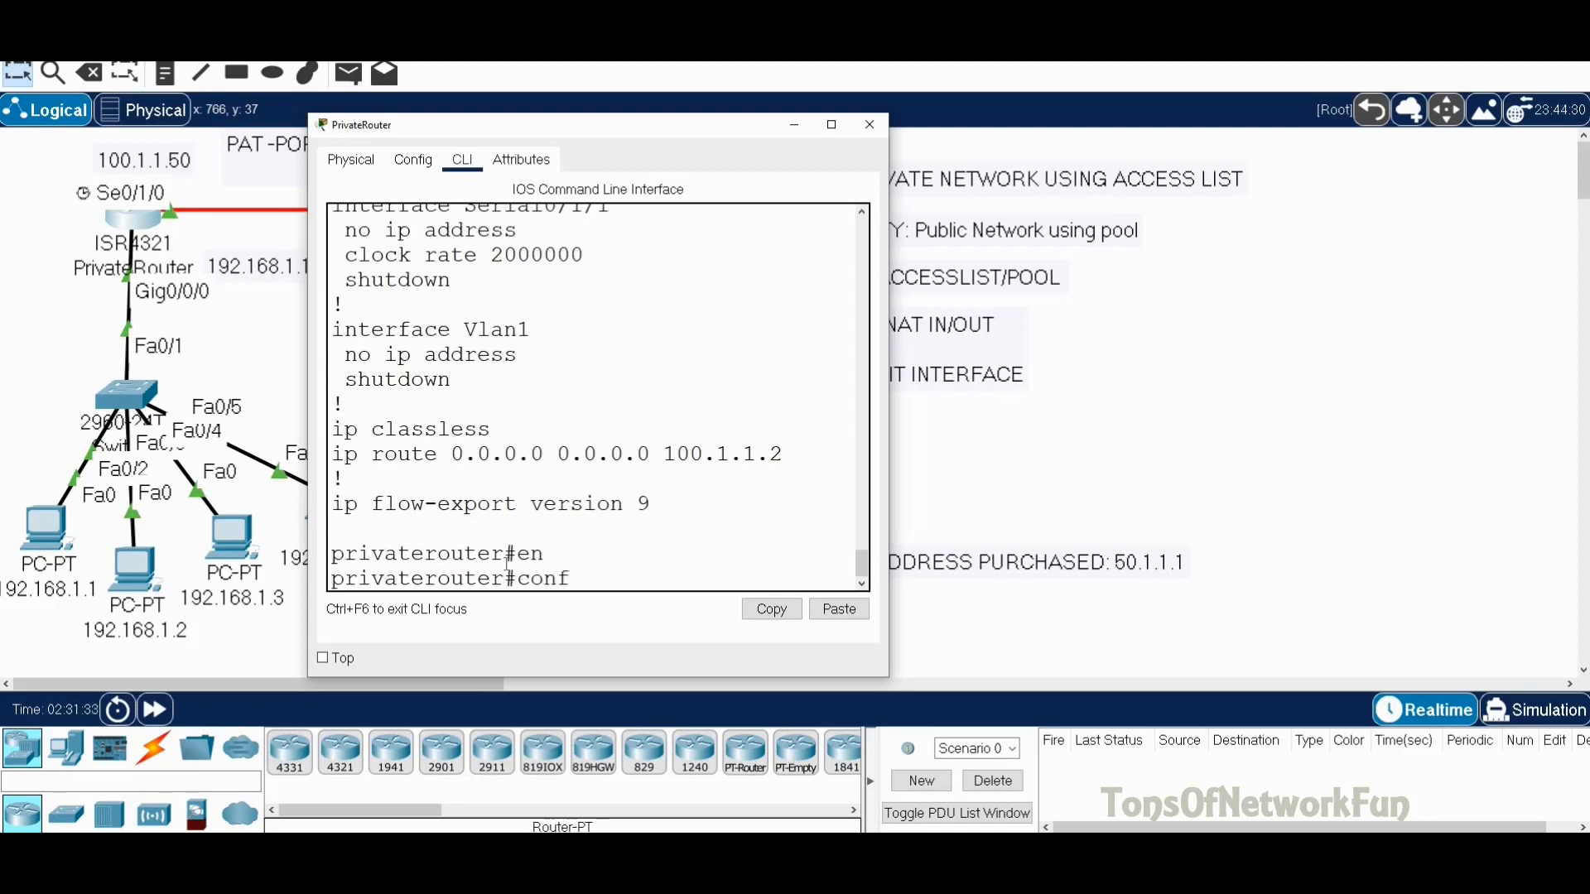
{"action": "key", "text": "Return"}
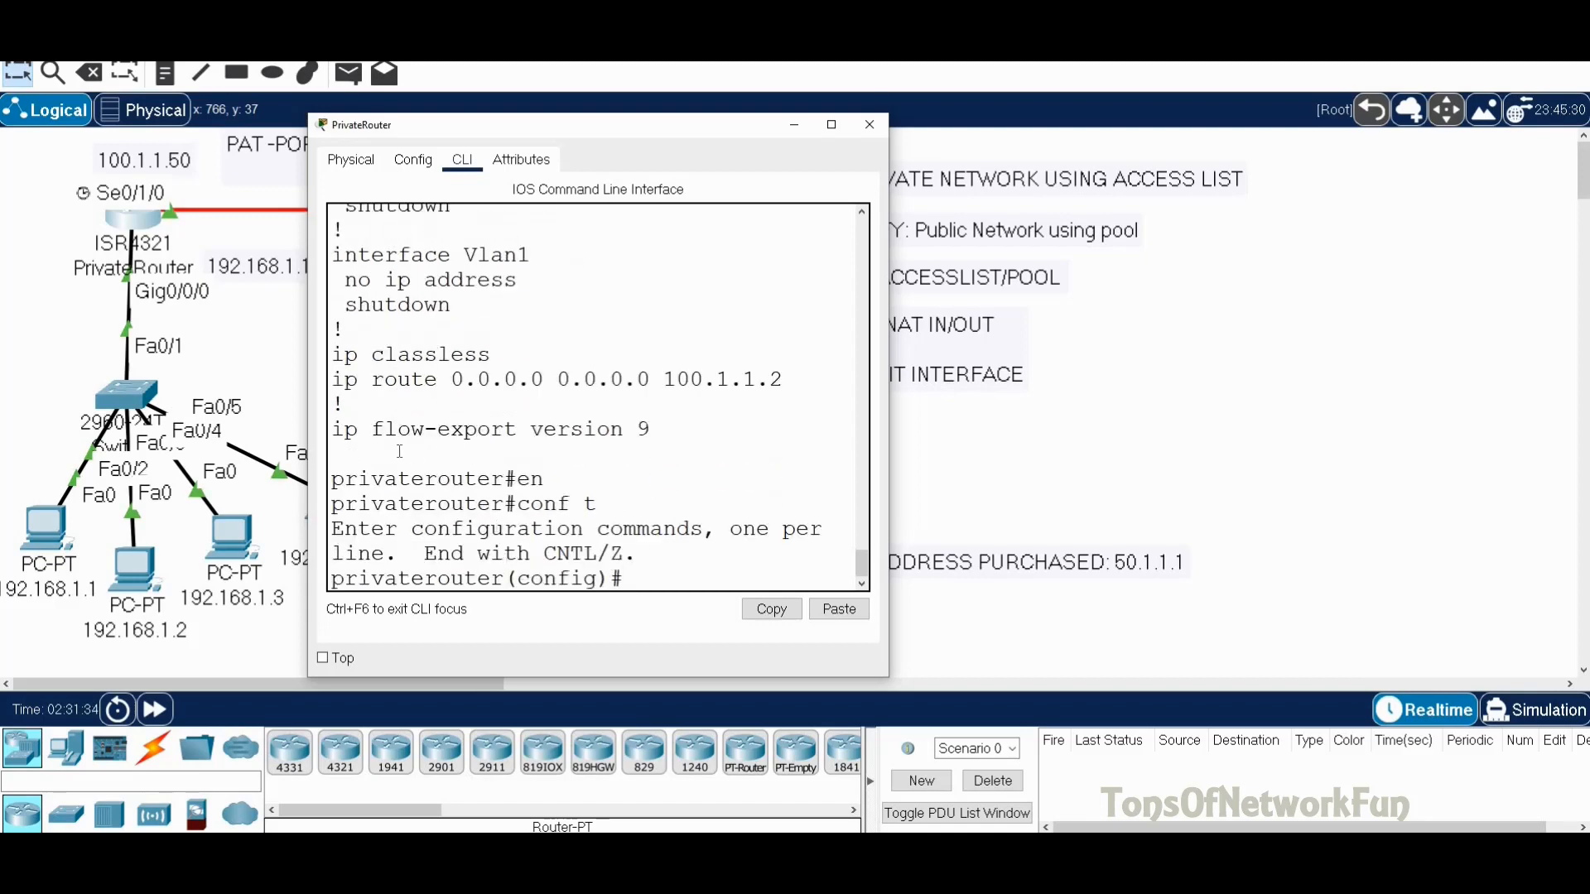
Create standard access list 1 permitting the 192.168.1.0 network with wildcard mask 0.0.0.255, consulting the inline command help.
{"action": "type", "text": "ac"}
{"action": "key", "text": "Tab"}
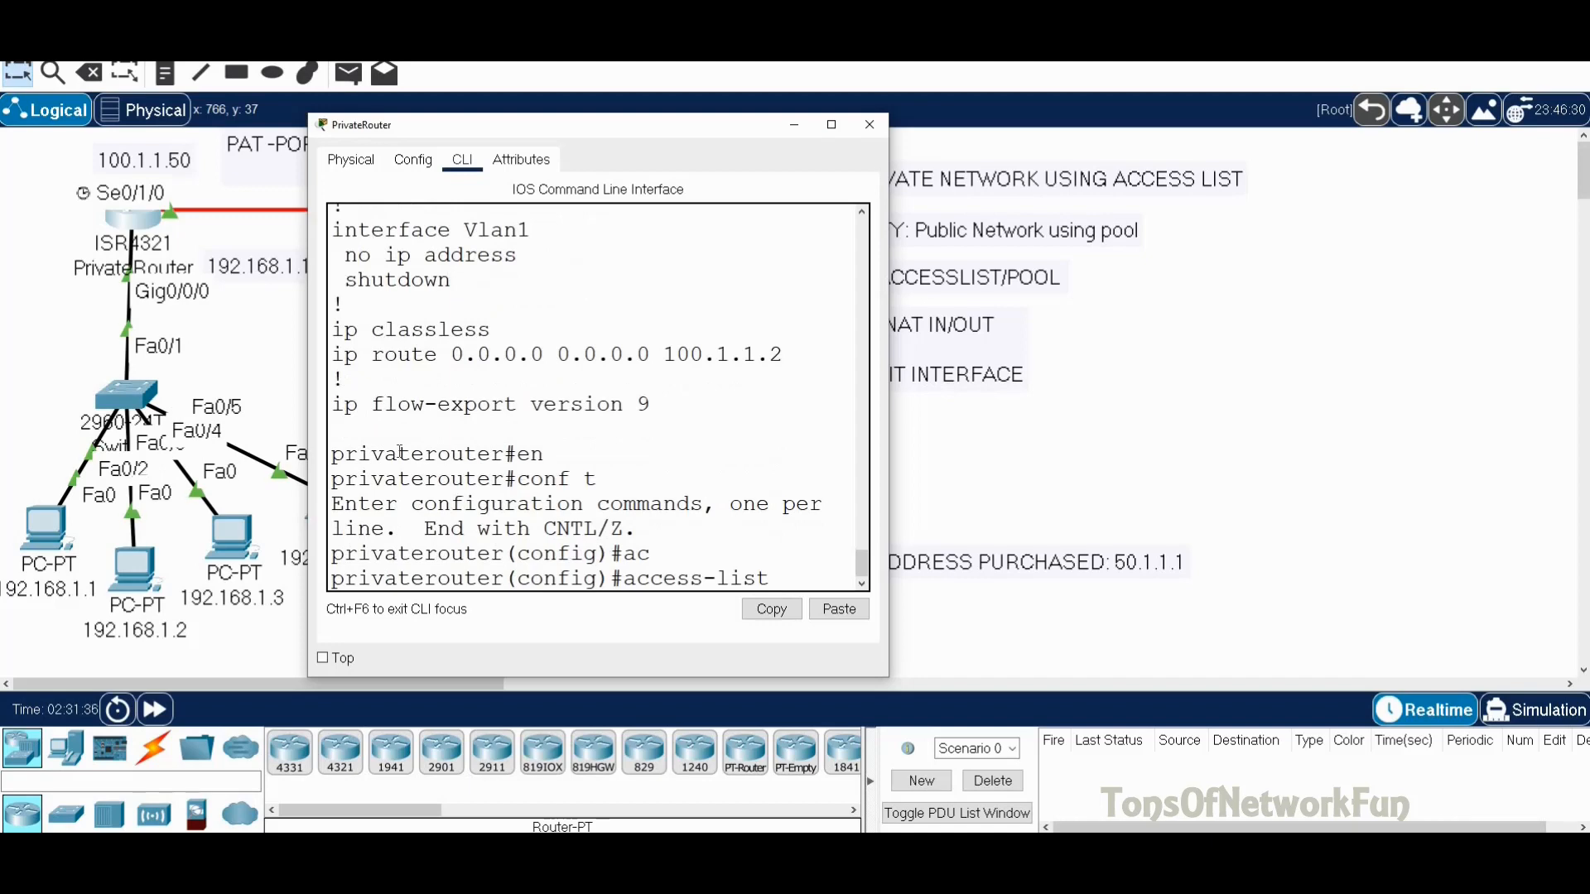
{"action": "type", "text": "?"}
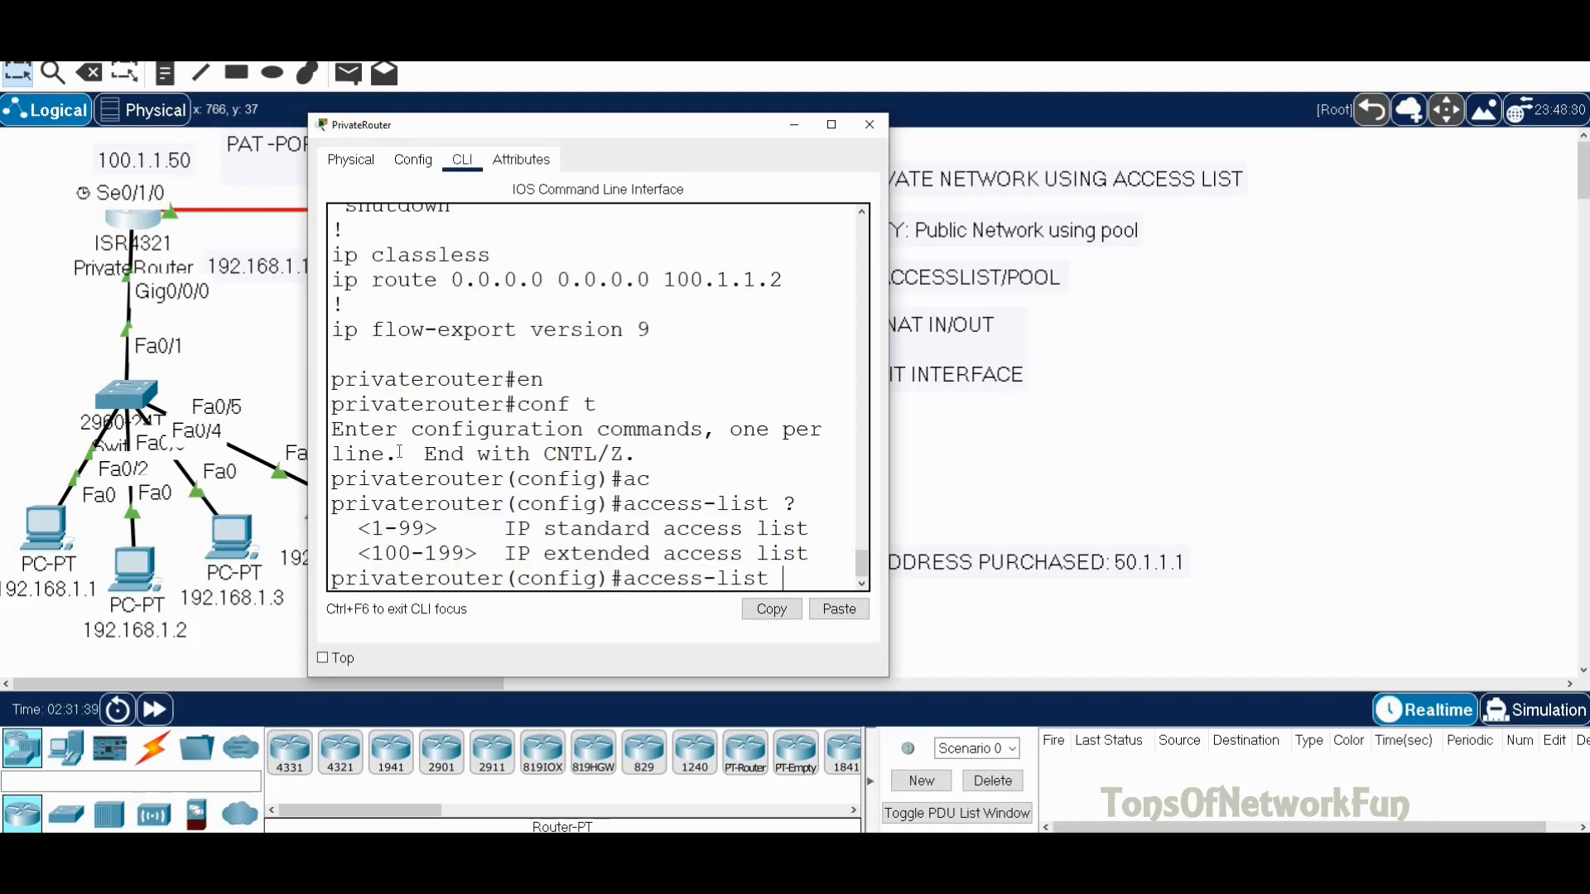
{"action": "type", "text": "1"}
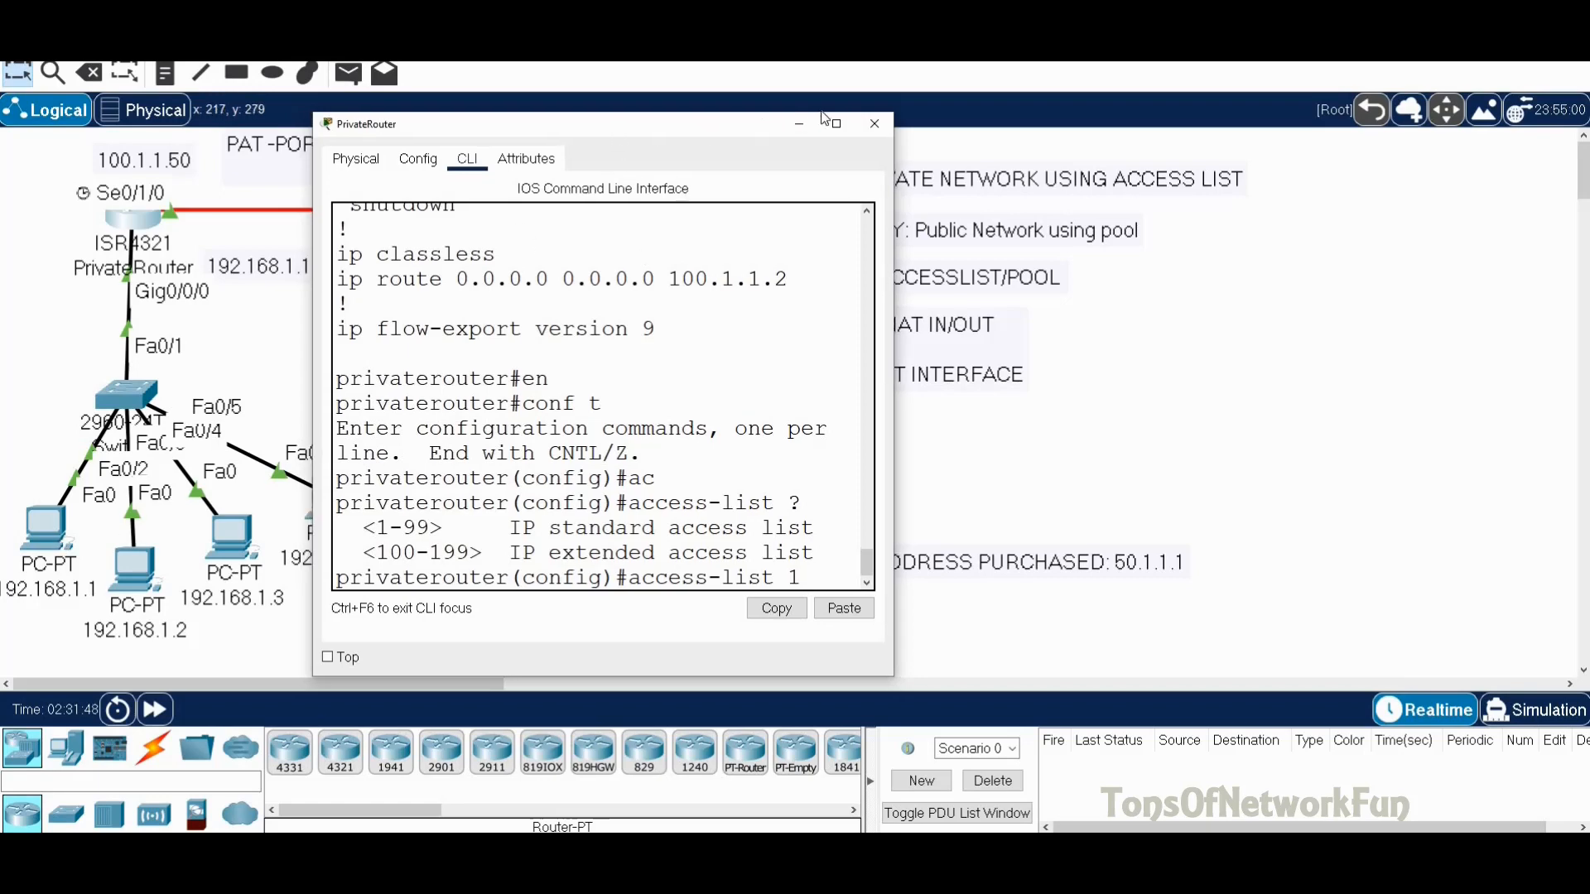
{"action": "left_click_drag", "start_coordinate": [652, 127], "coordinate": [867, 108]}
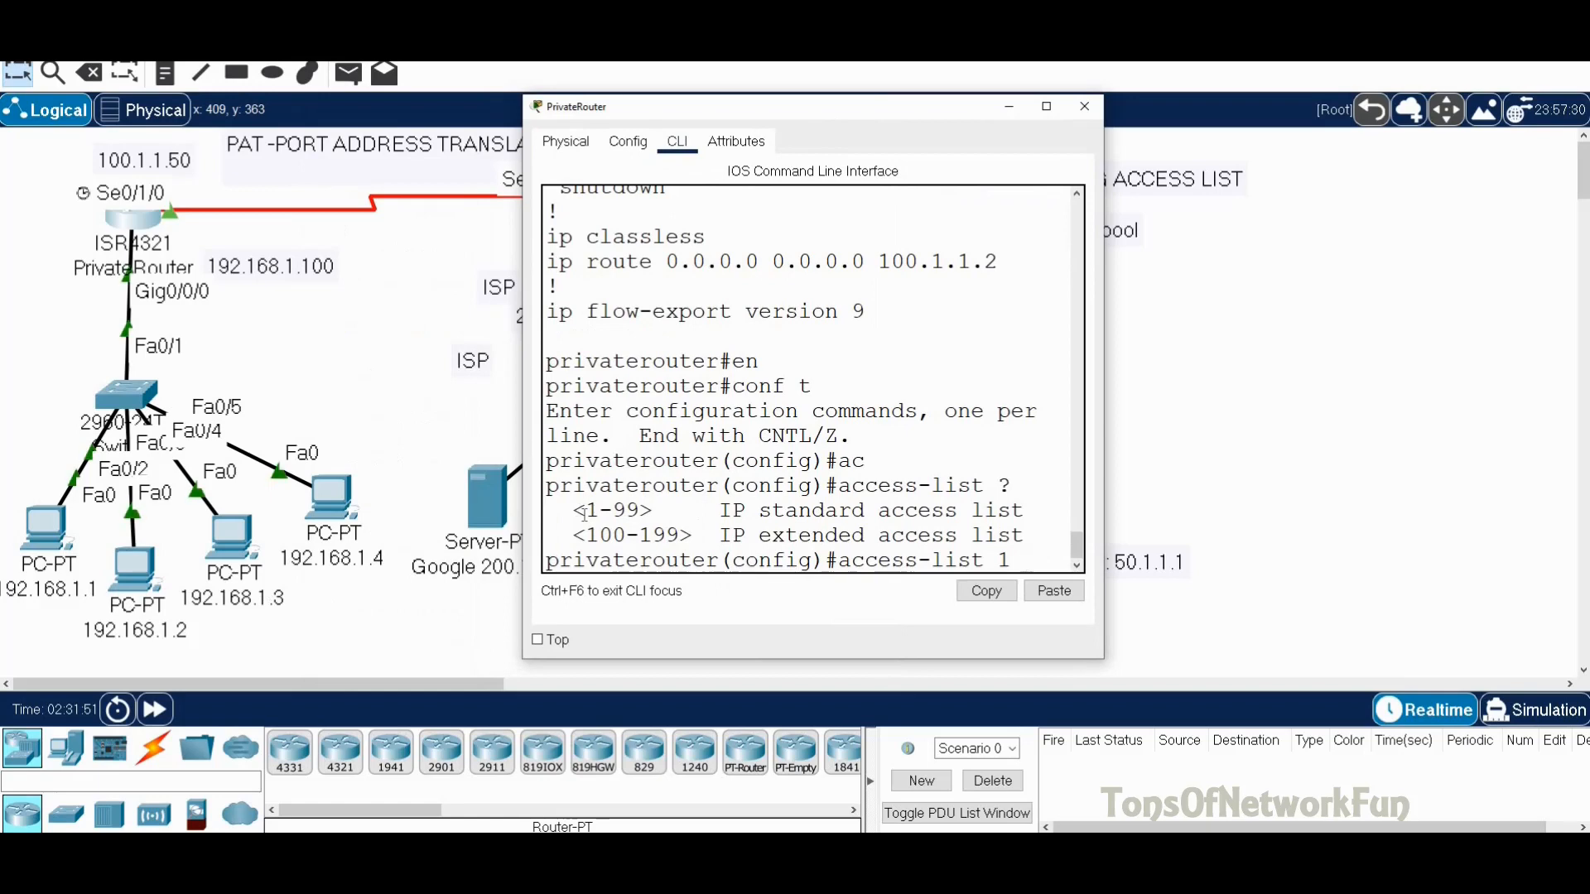
{"action": "key", "text": "Tab"}
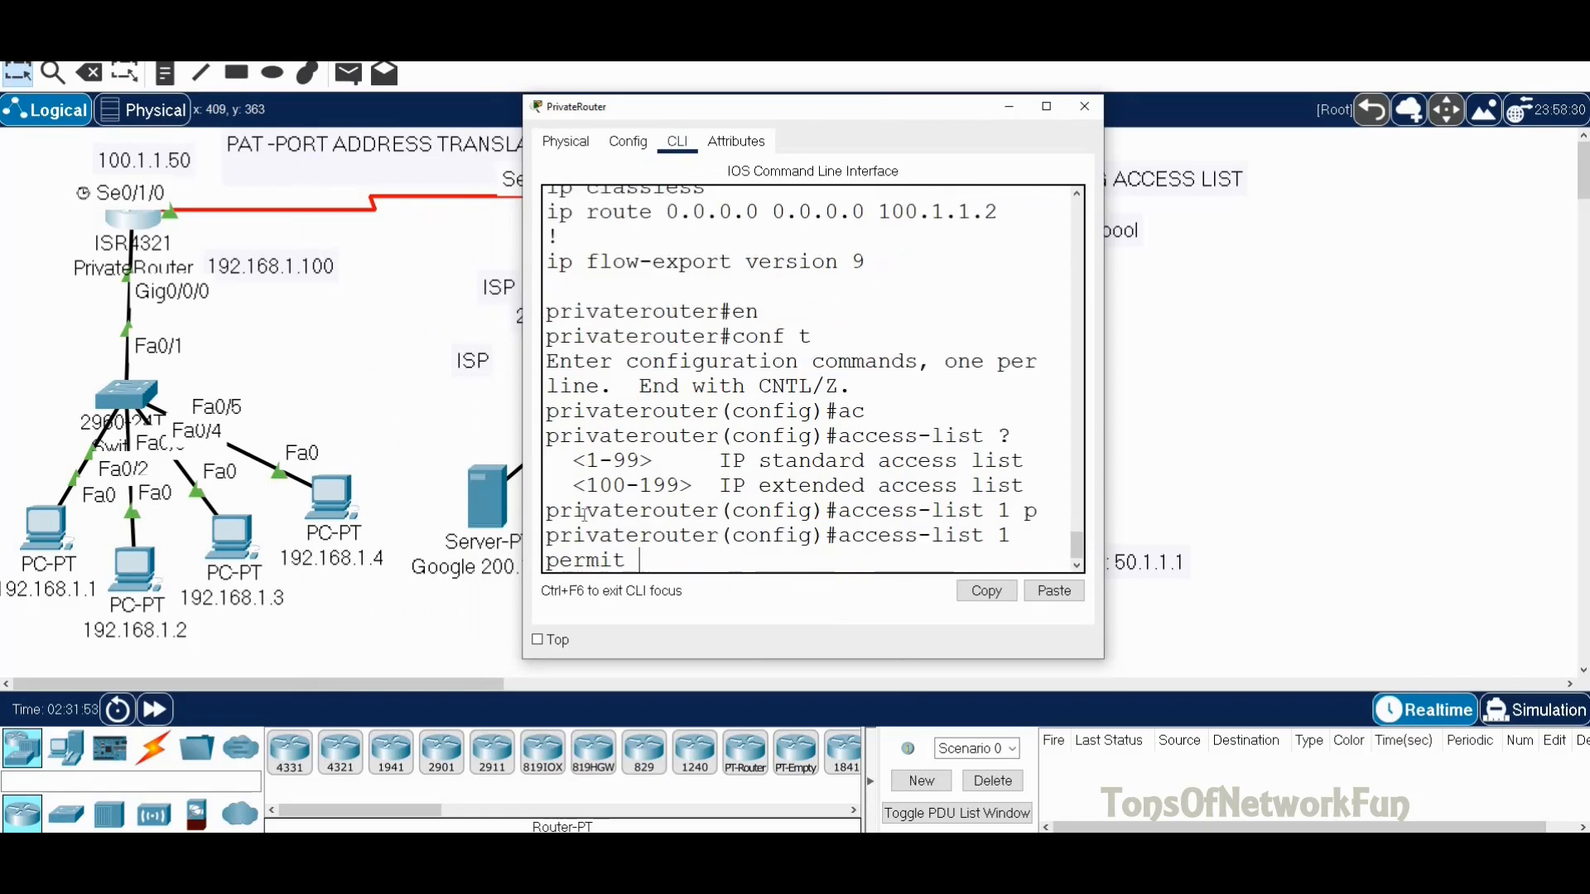
{"action": "type", "text": "192.168.1.0"}
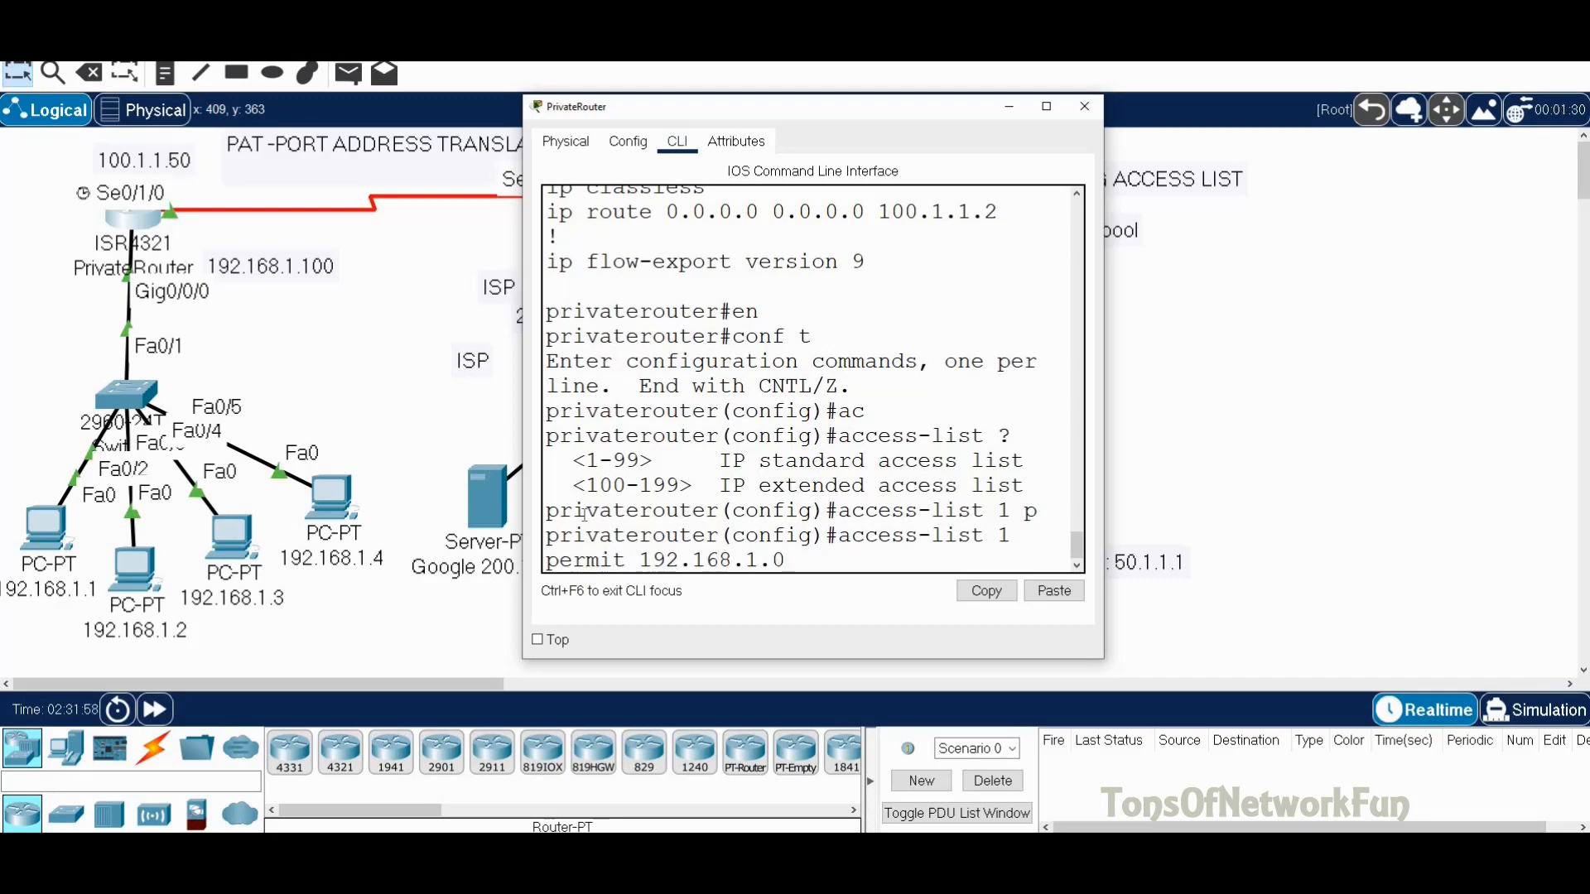
{"action": "type", "text": " ?"}
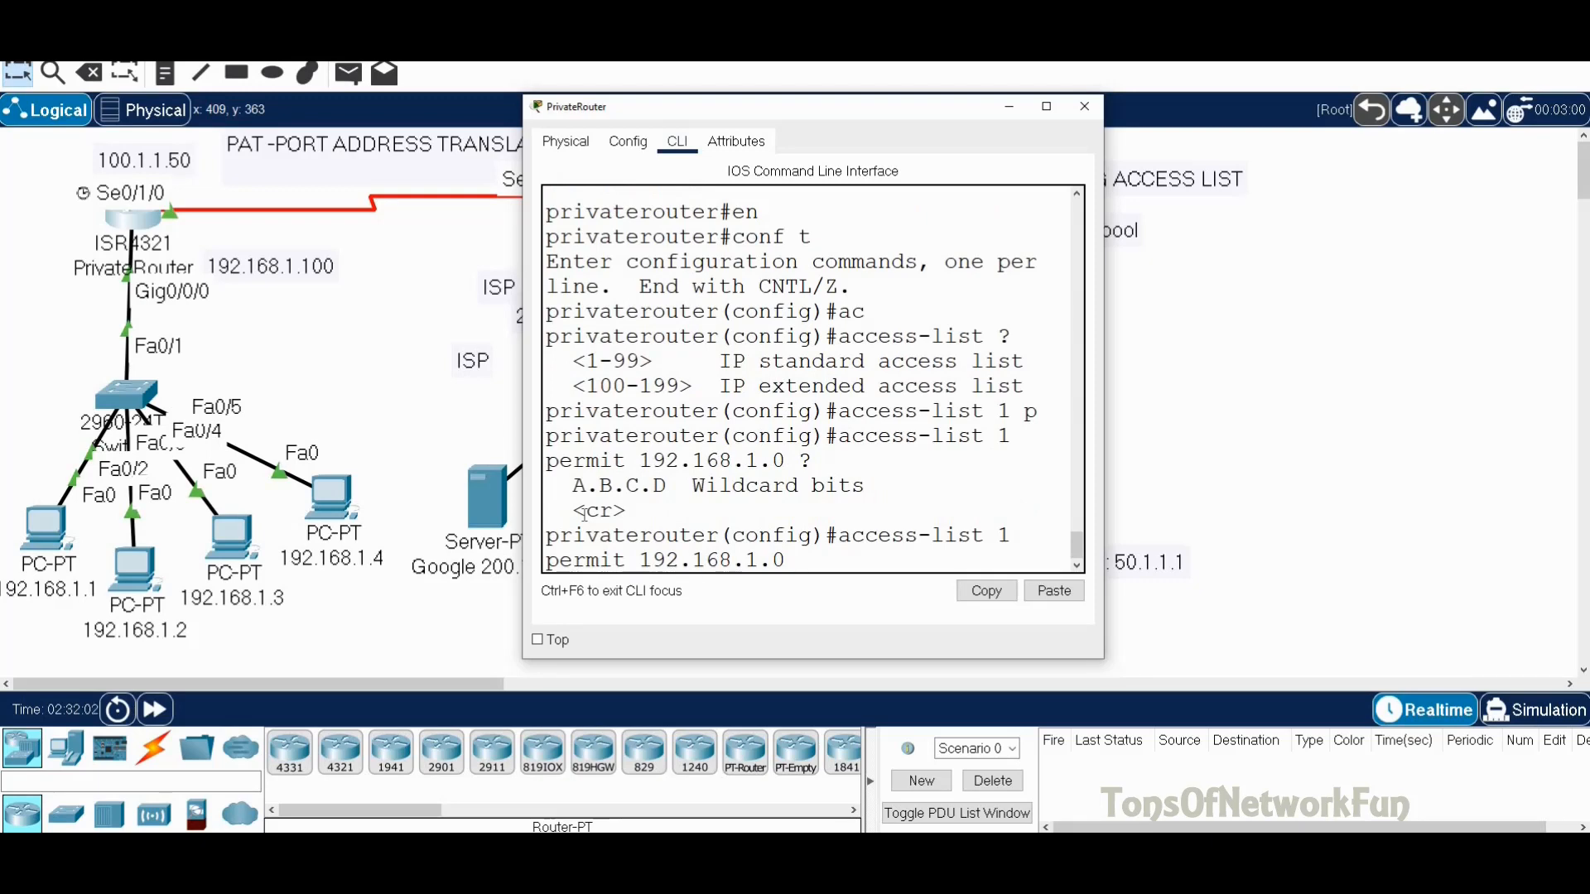
{"action": "type", "text": "0.0.0.255 ?"}
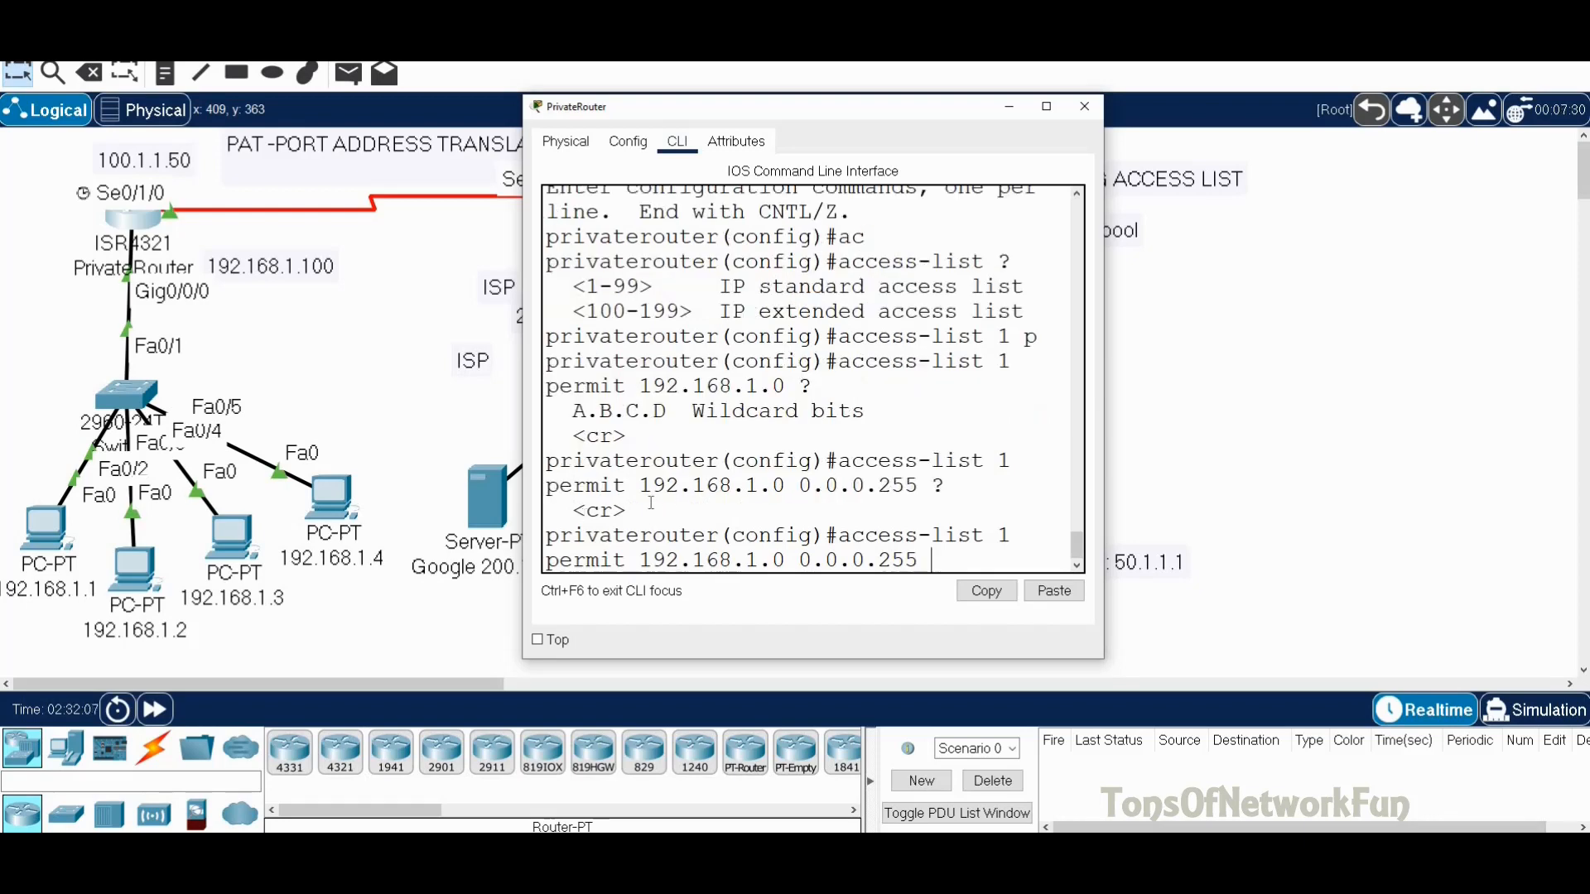
{"action": "left_click_drag", "start_coordinate": [626, 511], "coordinate": [572, 510]}
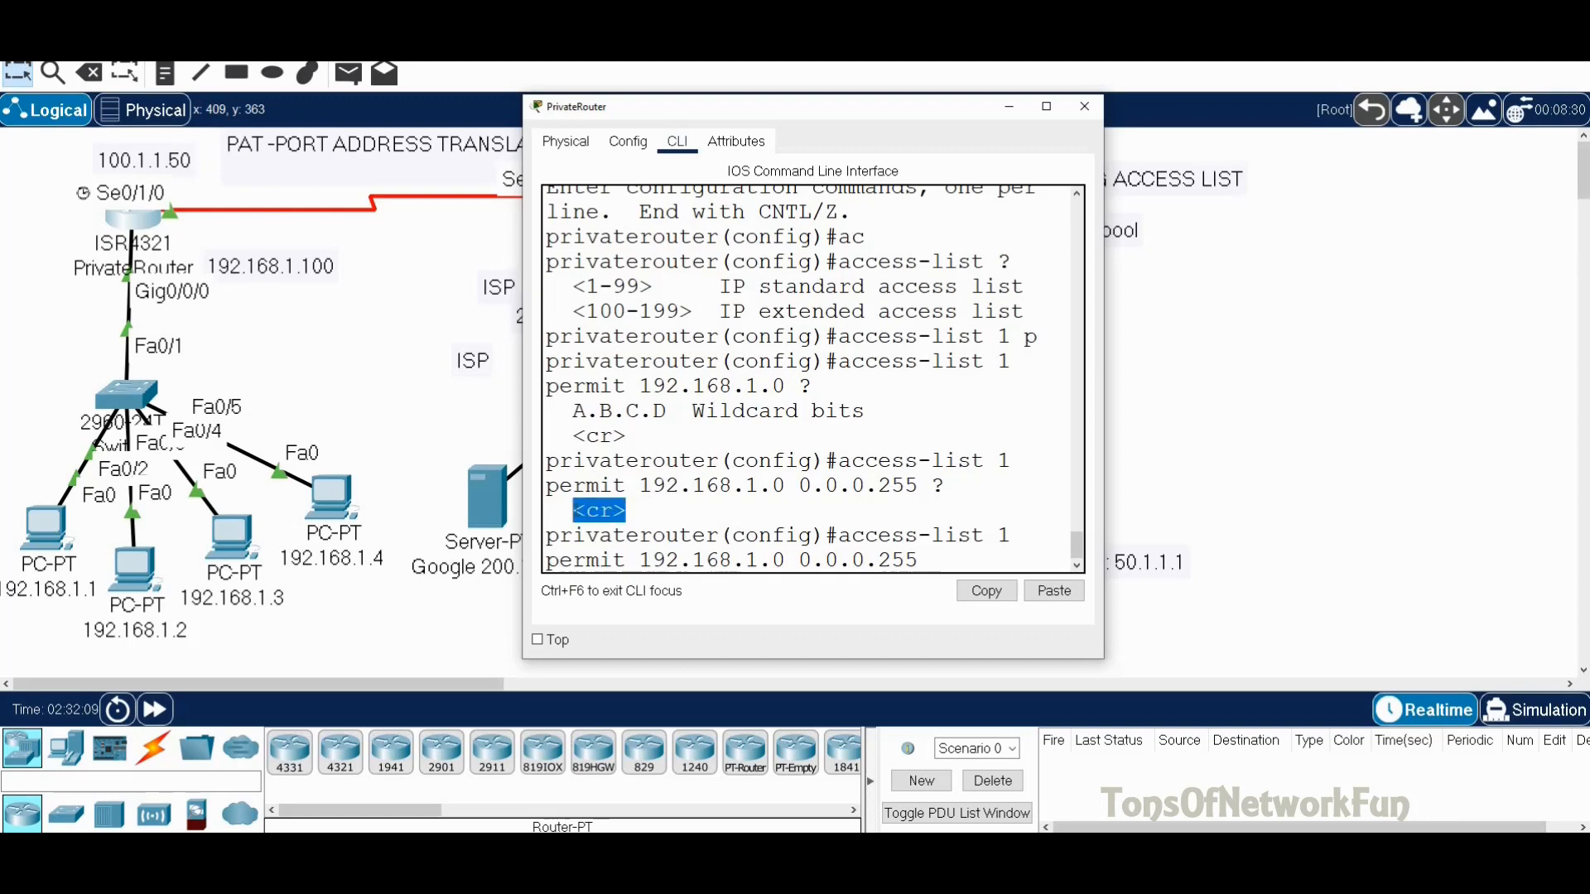
{"action": "left_click", "coordinate": [927, 563]}
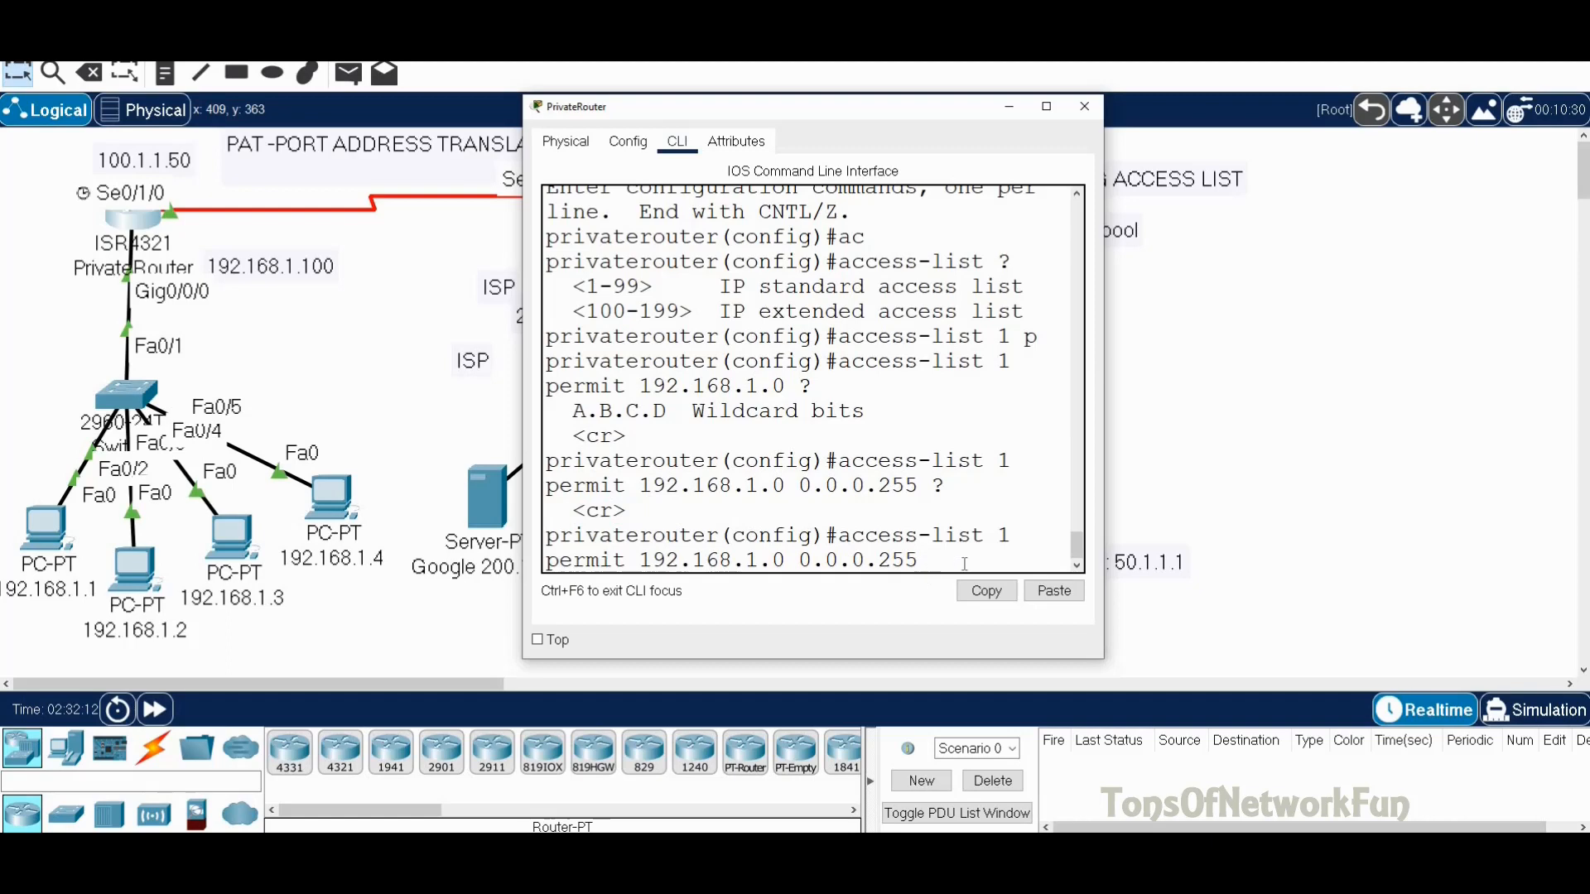
{"action": "key", "text": "Return"}
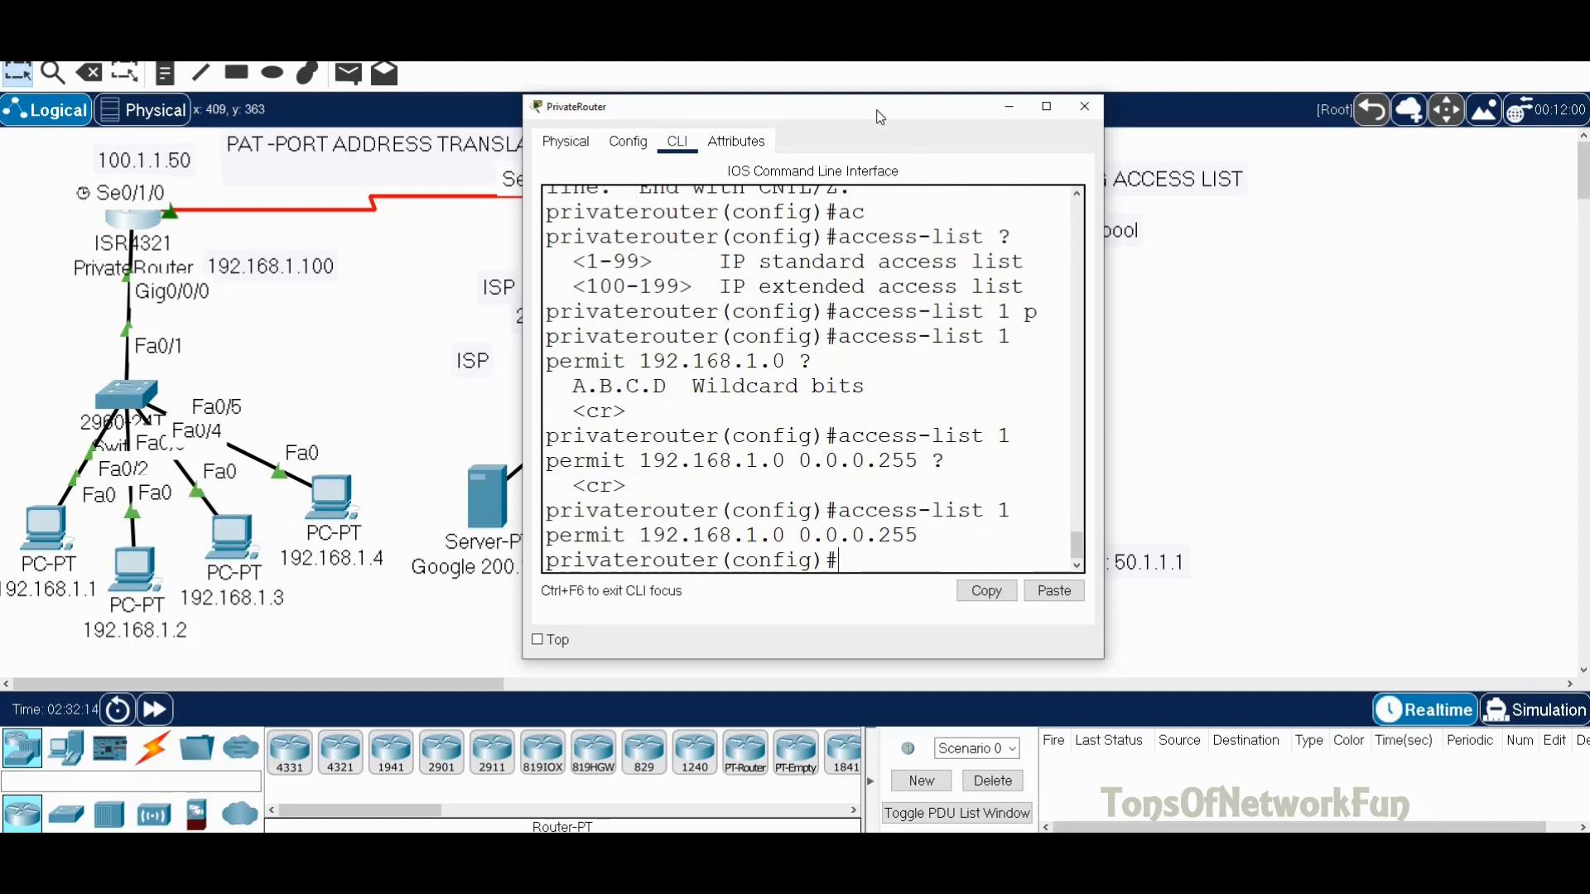
Consult the topology notes and begin an ip nat pool command named CISCO, using inline help for the required arguments.
{"action": "left_click_drag", "start_coordinate": [793, 112], "coordinate": [414, 100]}
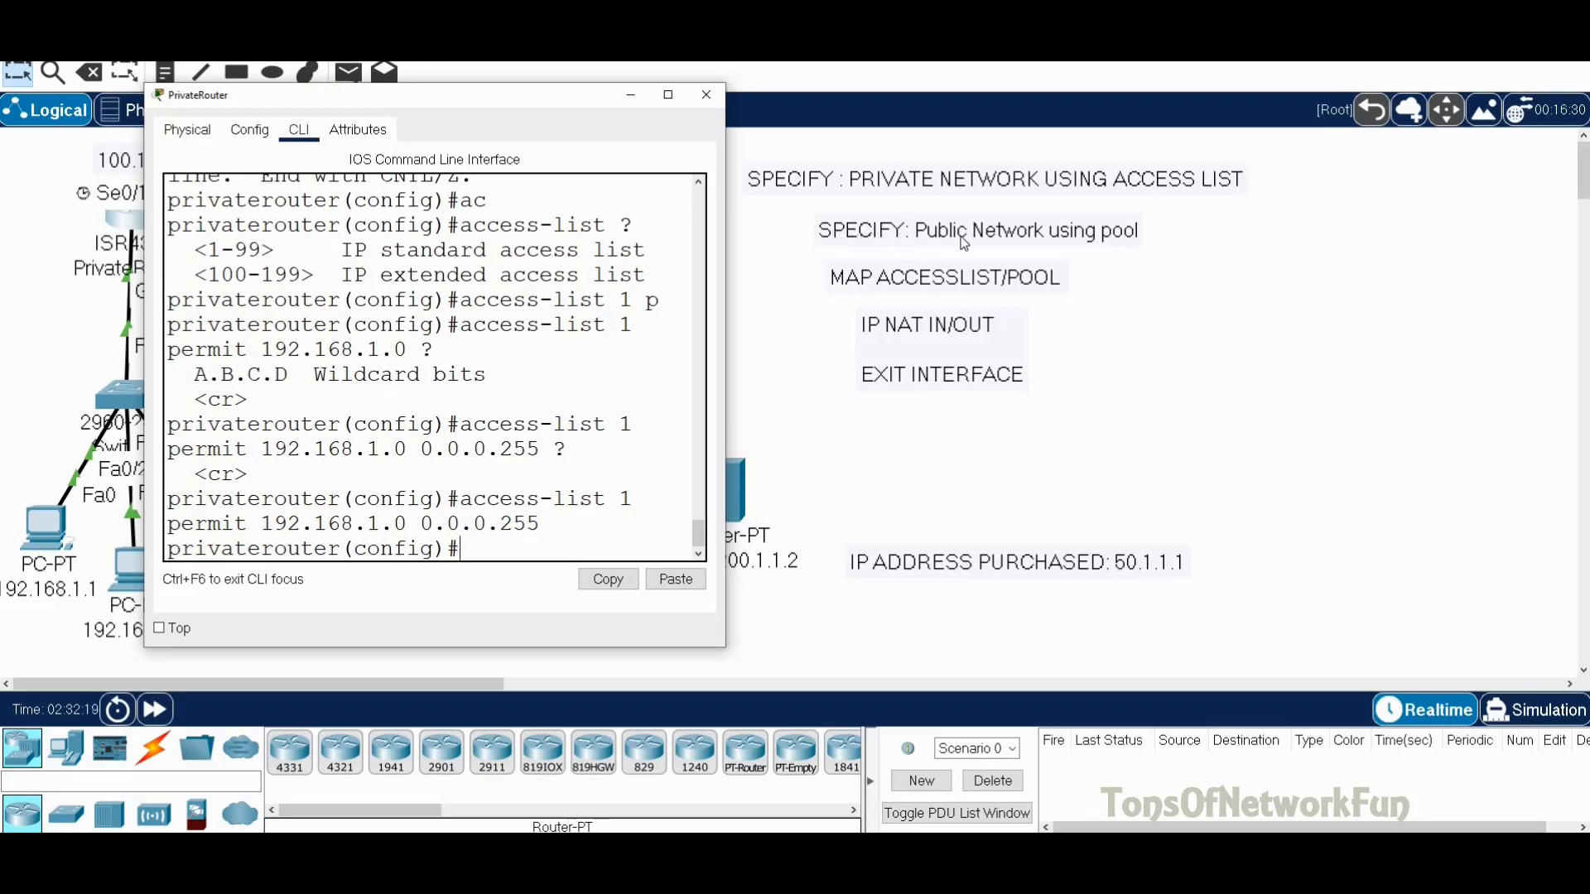
{"action": "left_click_drag", "start_coordinate": [412, 89], "coordinate": [487, 81]}
{"action": "left_click_drag", "start_coordinate": [763, 96], "coordinate": [1112, 98]}
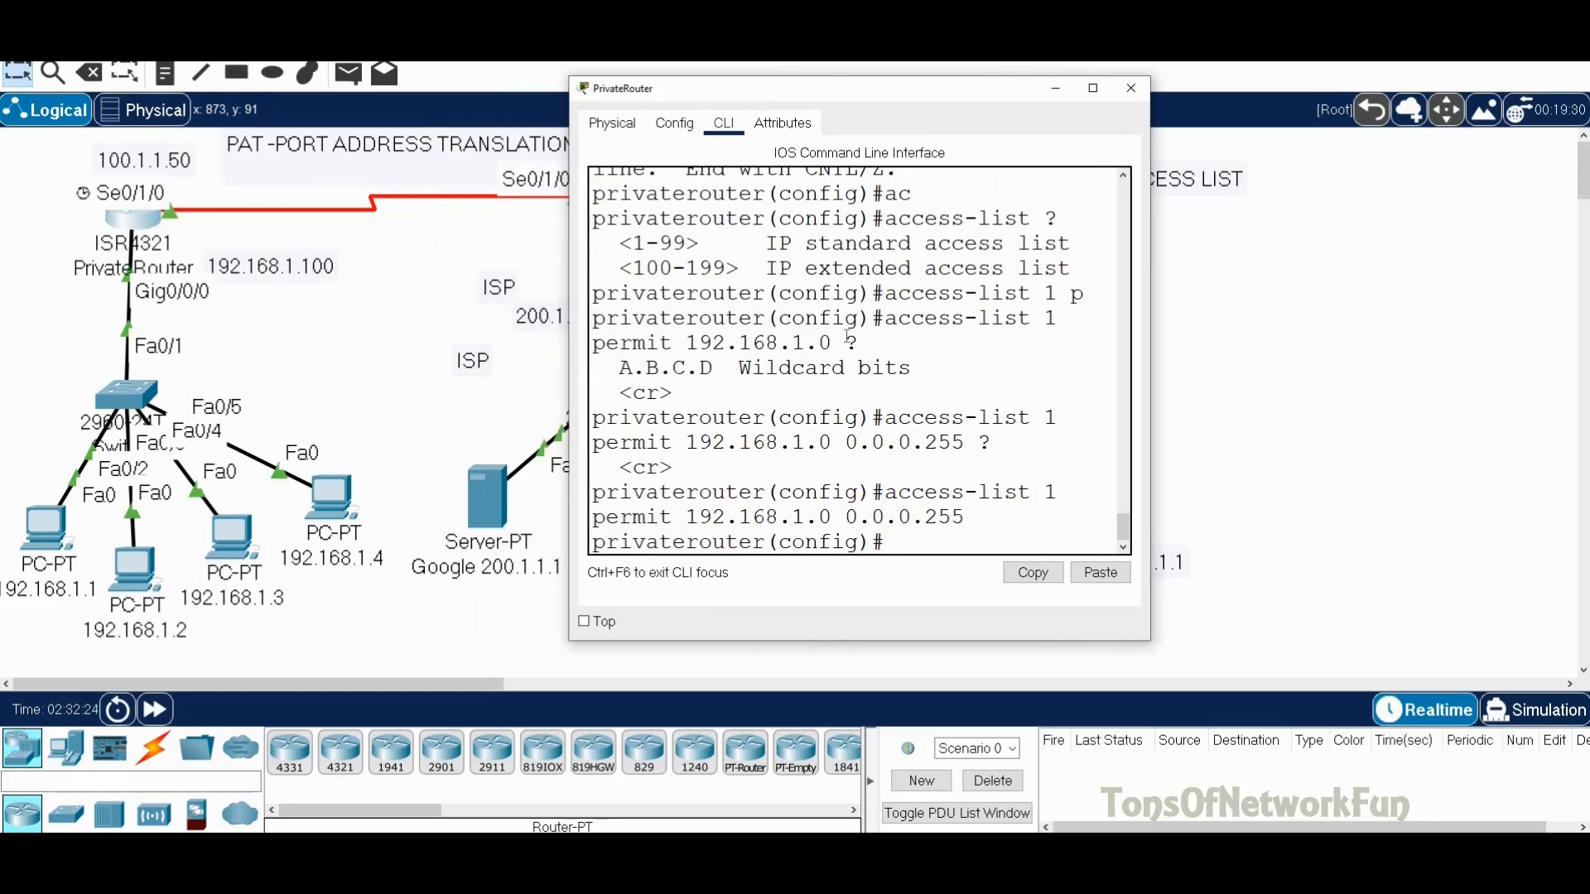
{"action": "type", "text": "p"}
{"action": "type", "text": " nat p"}
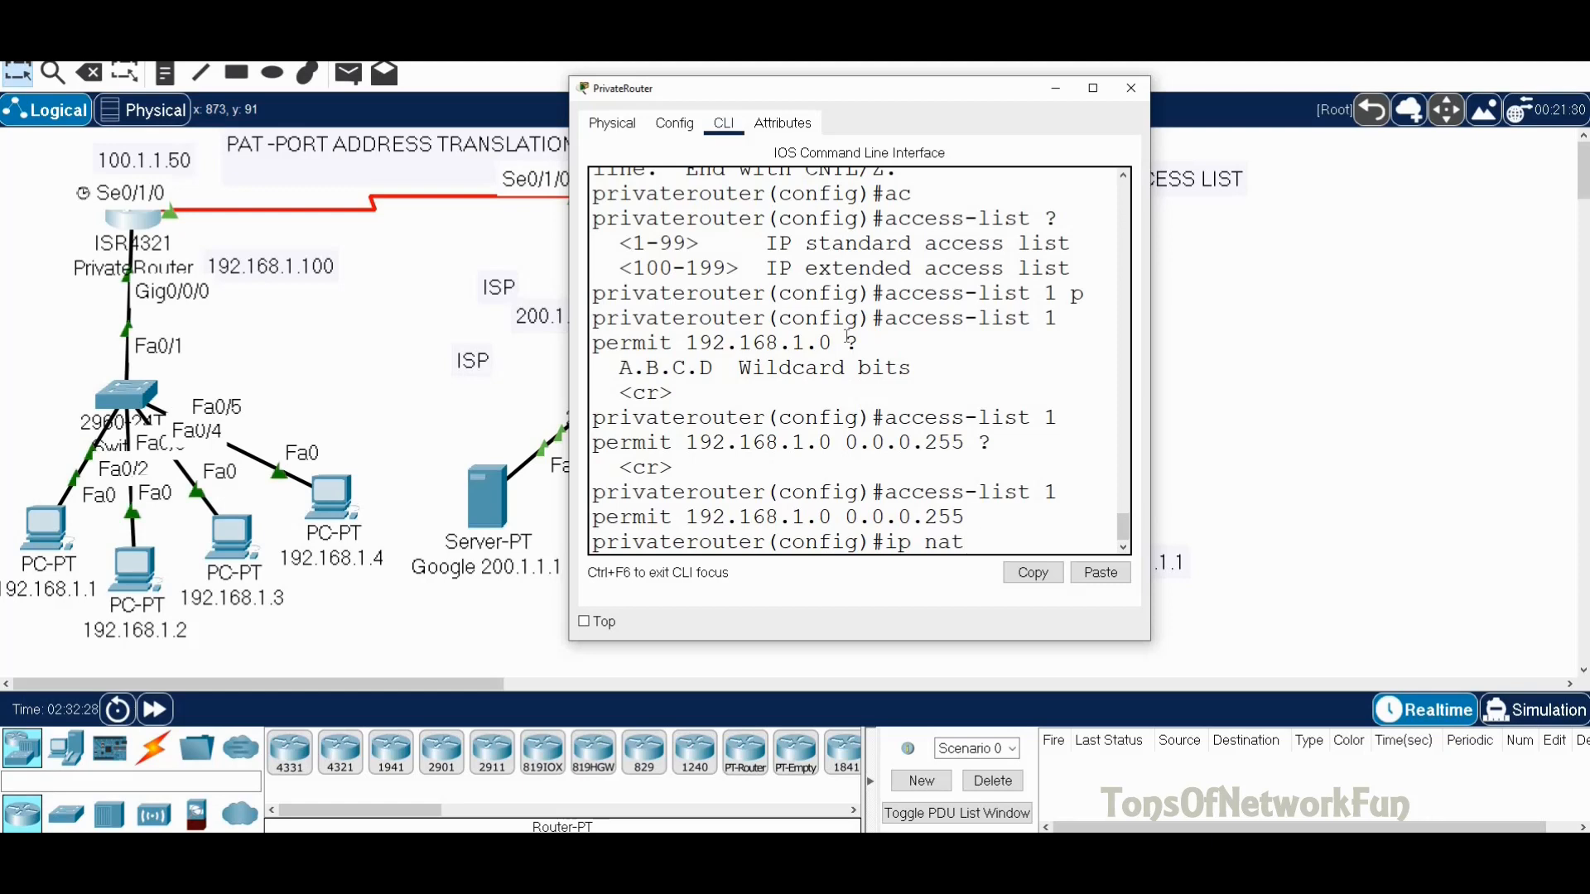
{"action": "key", "text": "Tab"}
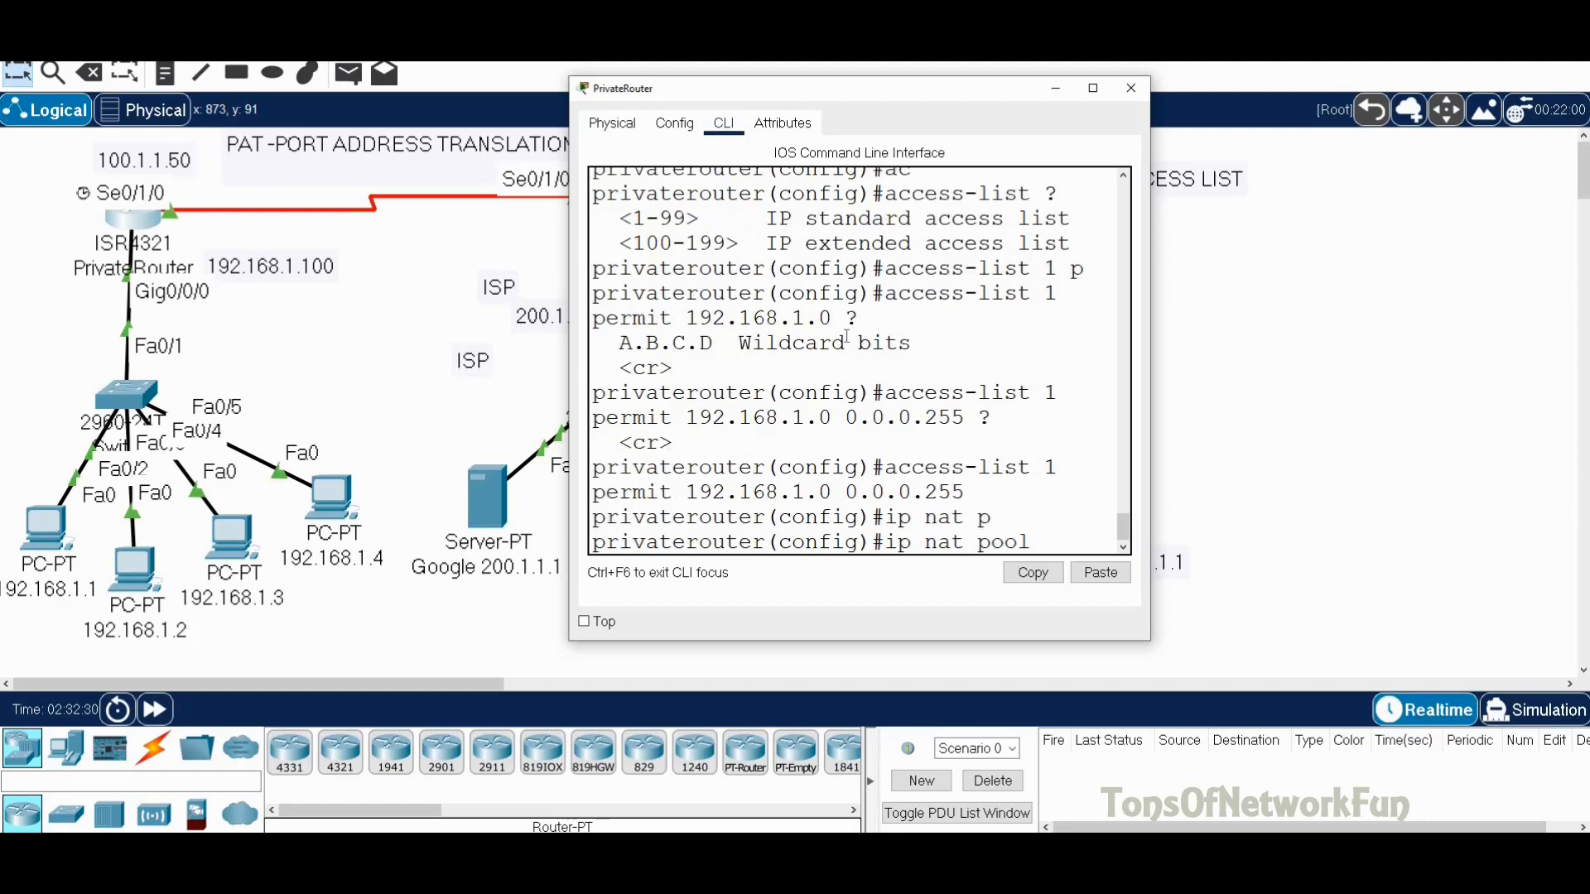
{"action": "type", "text": "?"}
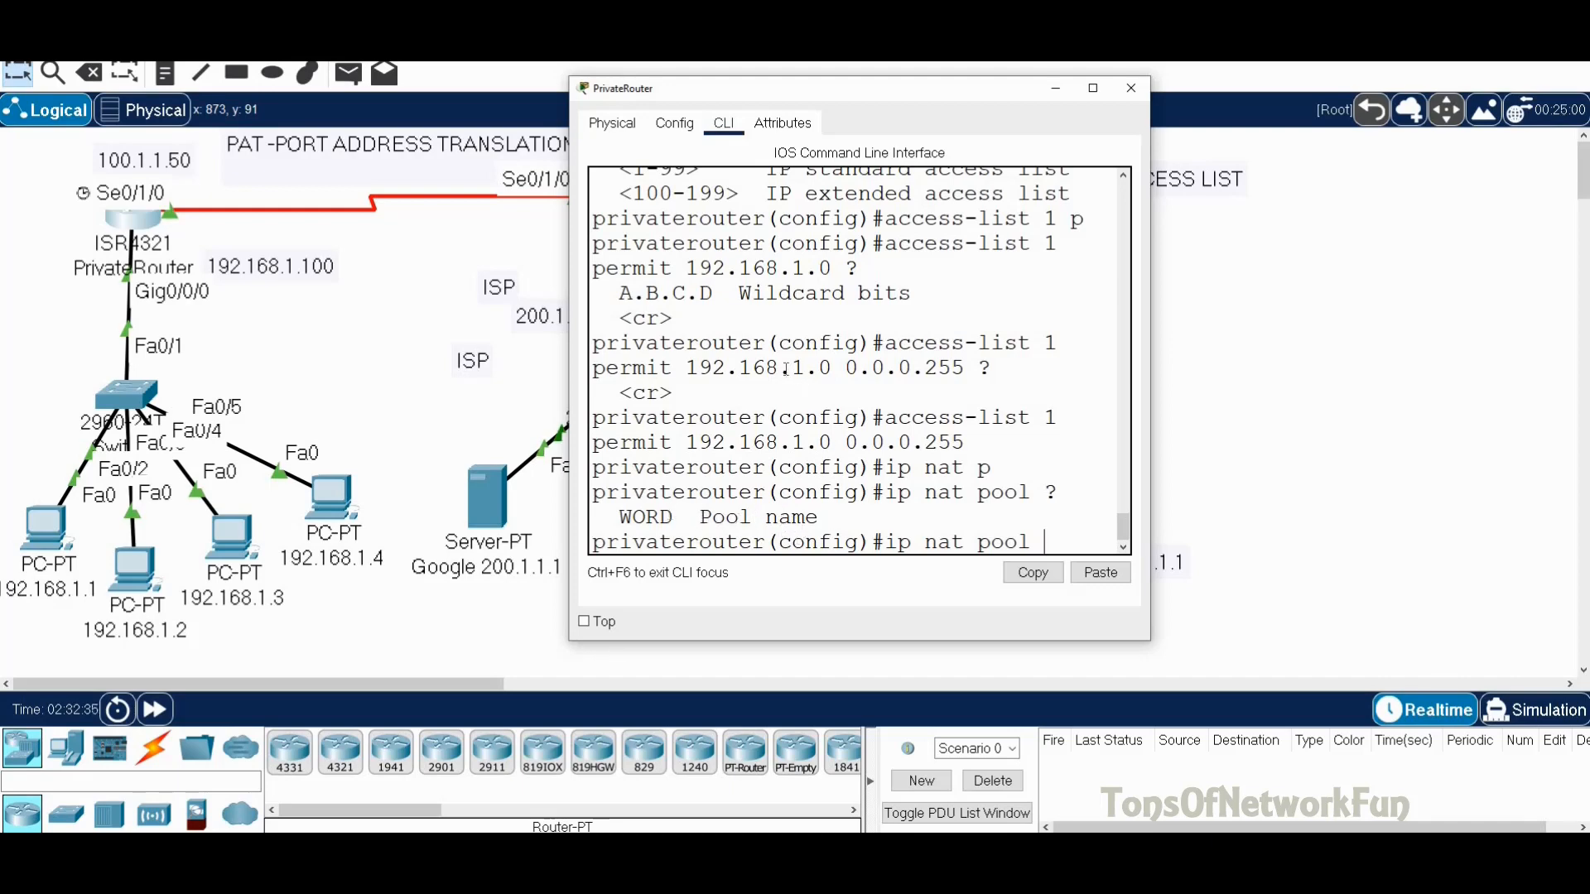
{"action": "type", "text": "CISCO ?"}
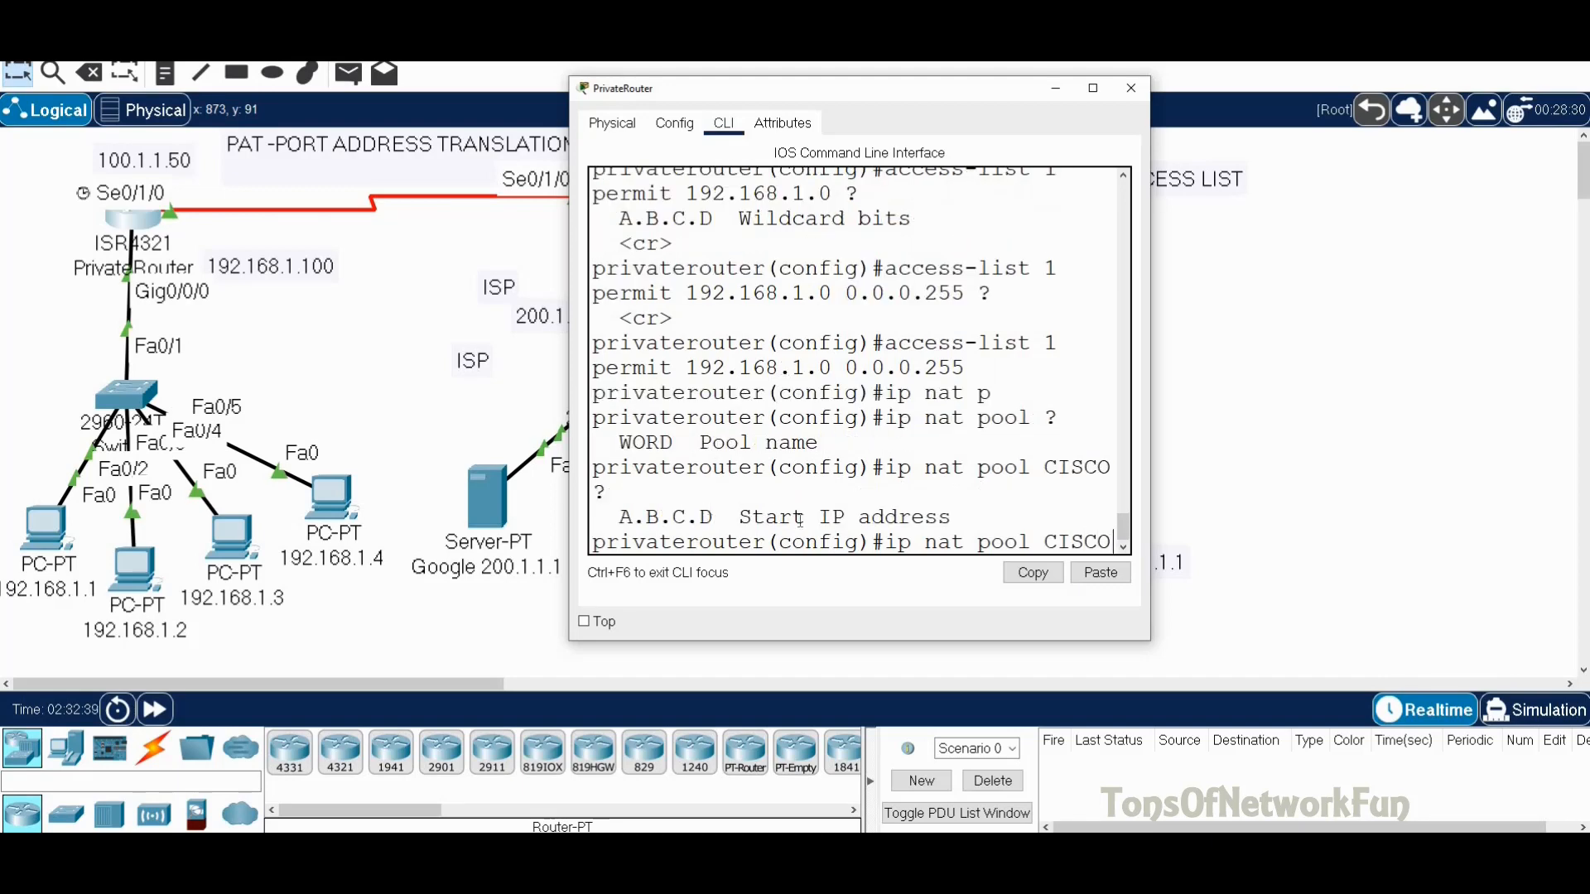
Give the CISCO pool the purchased address 50.1.1.1 as both its start and end IP, consulting the inline help.
{"action": "left_click_drag", "start_coordinate": [607, 89], "coordinate": [226, 80]}
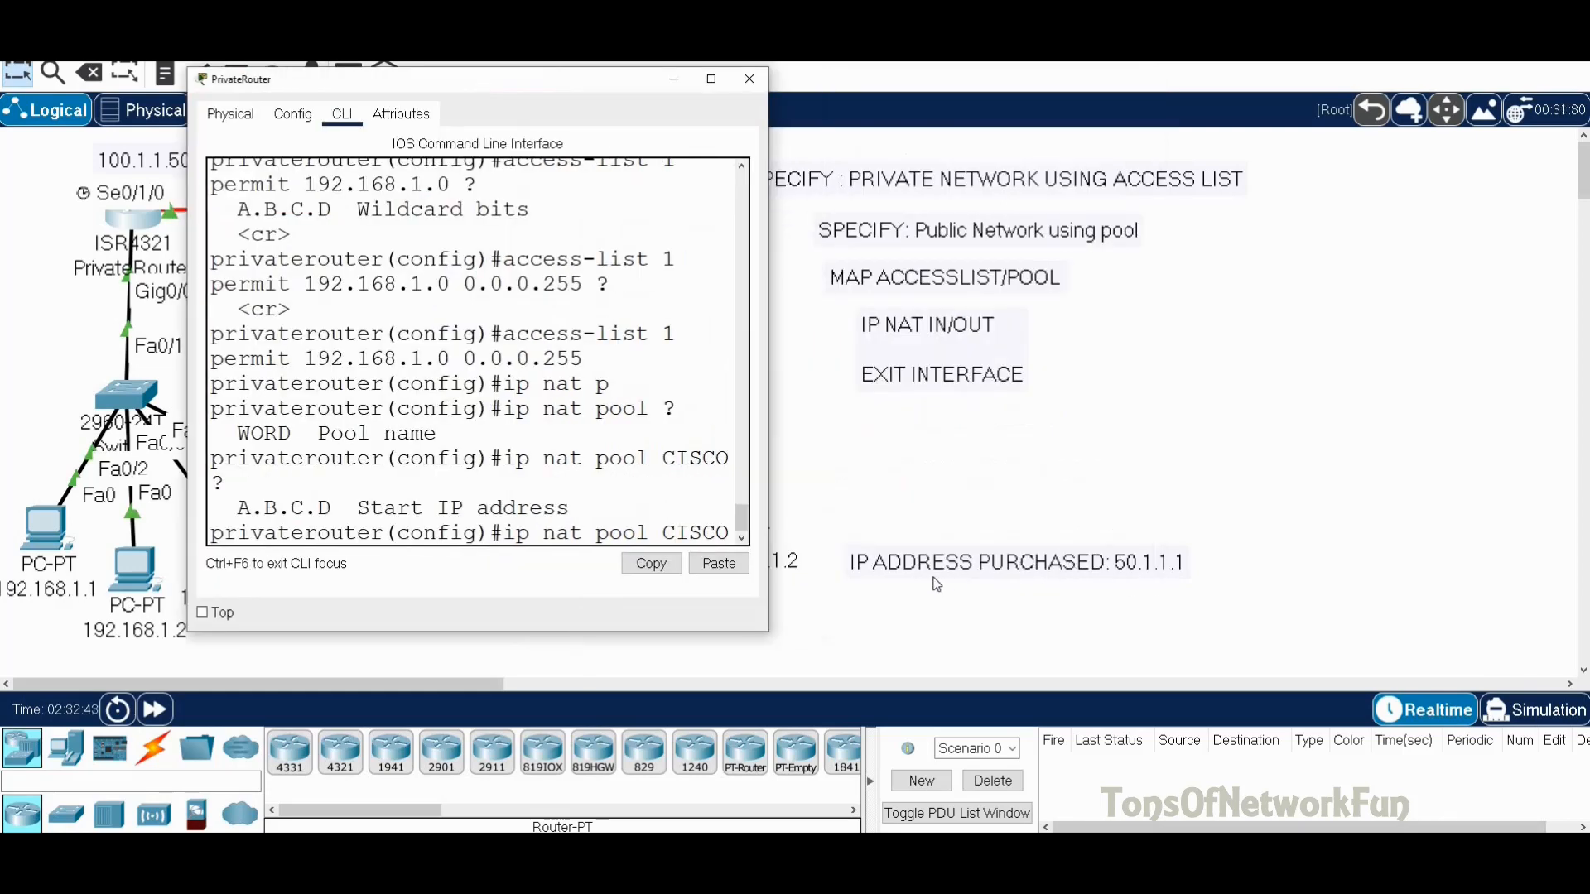
{"action": "type", "text": "50.1"}
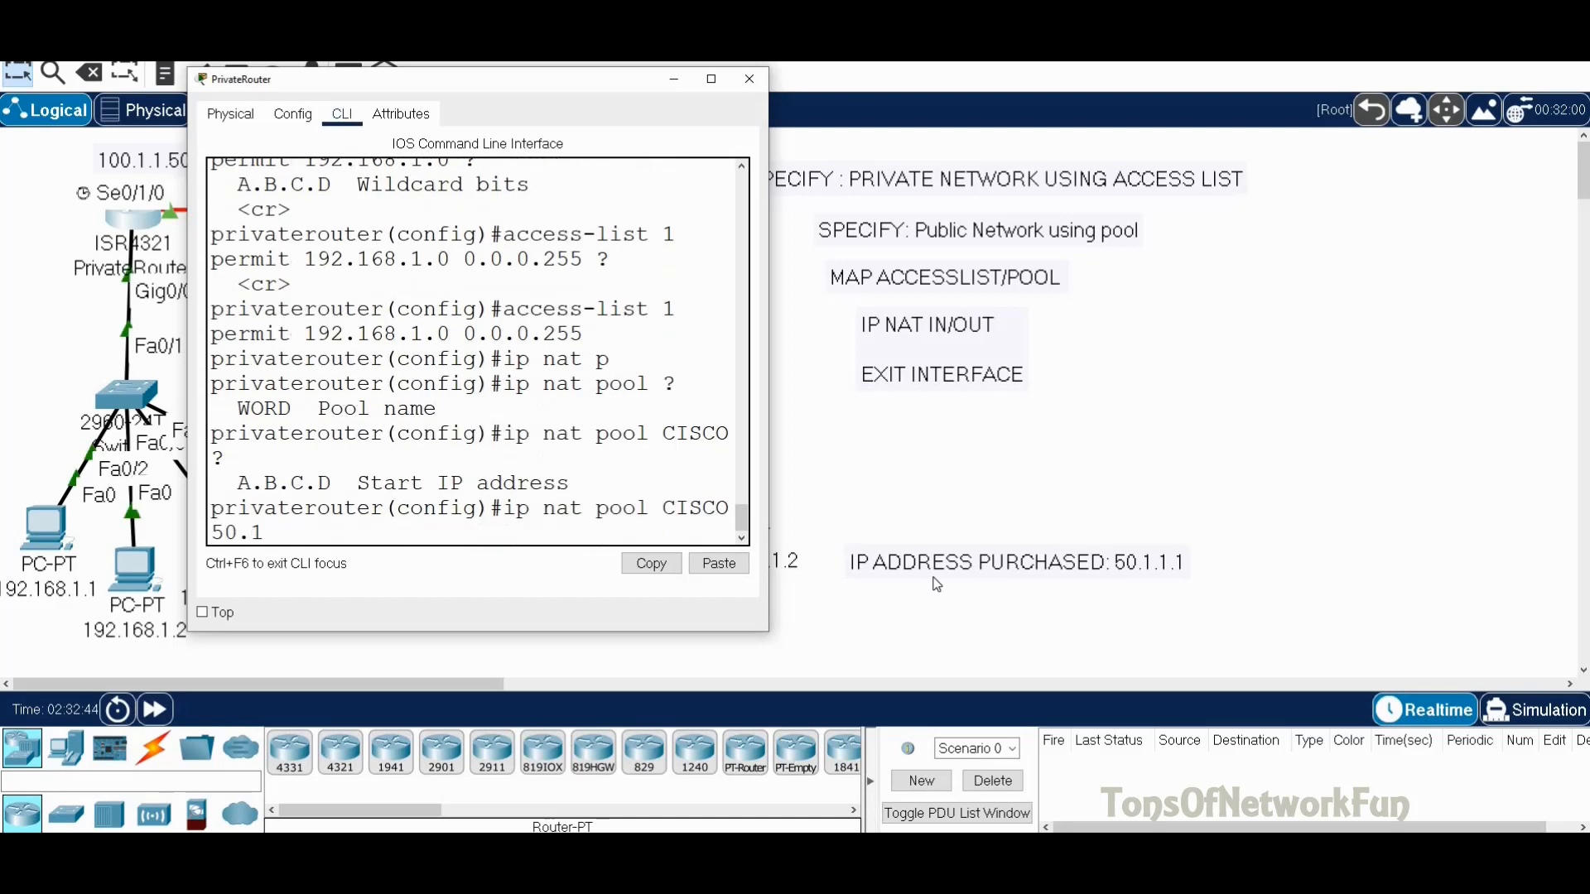
{"action": "type", "text": ".1.1 ?"}
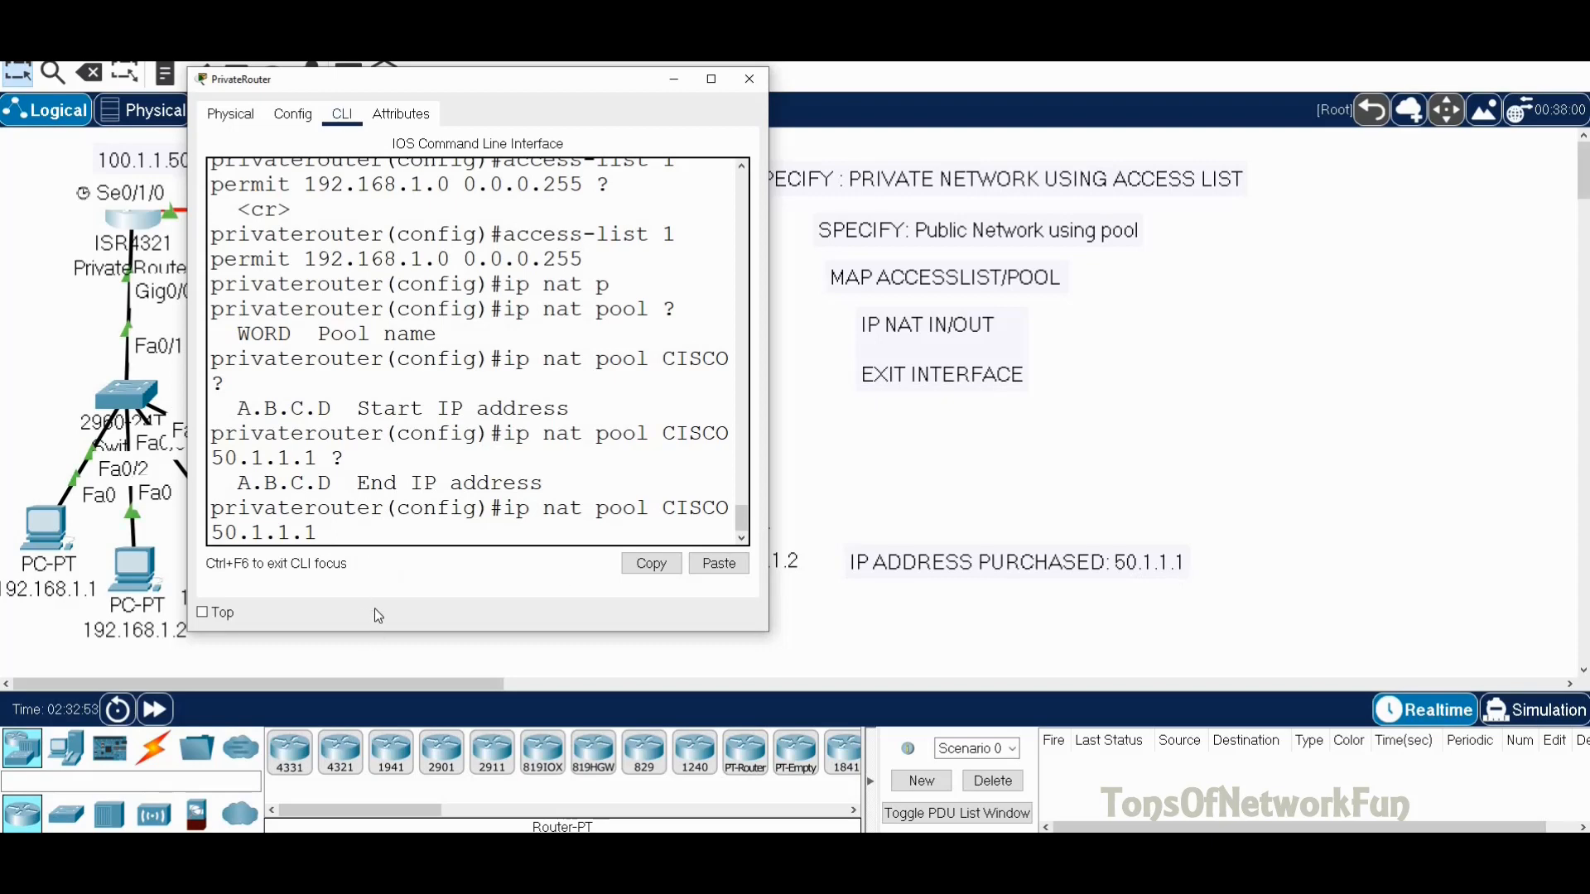
{"action": "type", "text": "50.1.1."}
{"action": "type", "text": "1"}
{"action": "type", "text": " ?"}
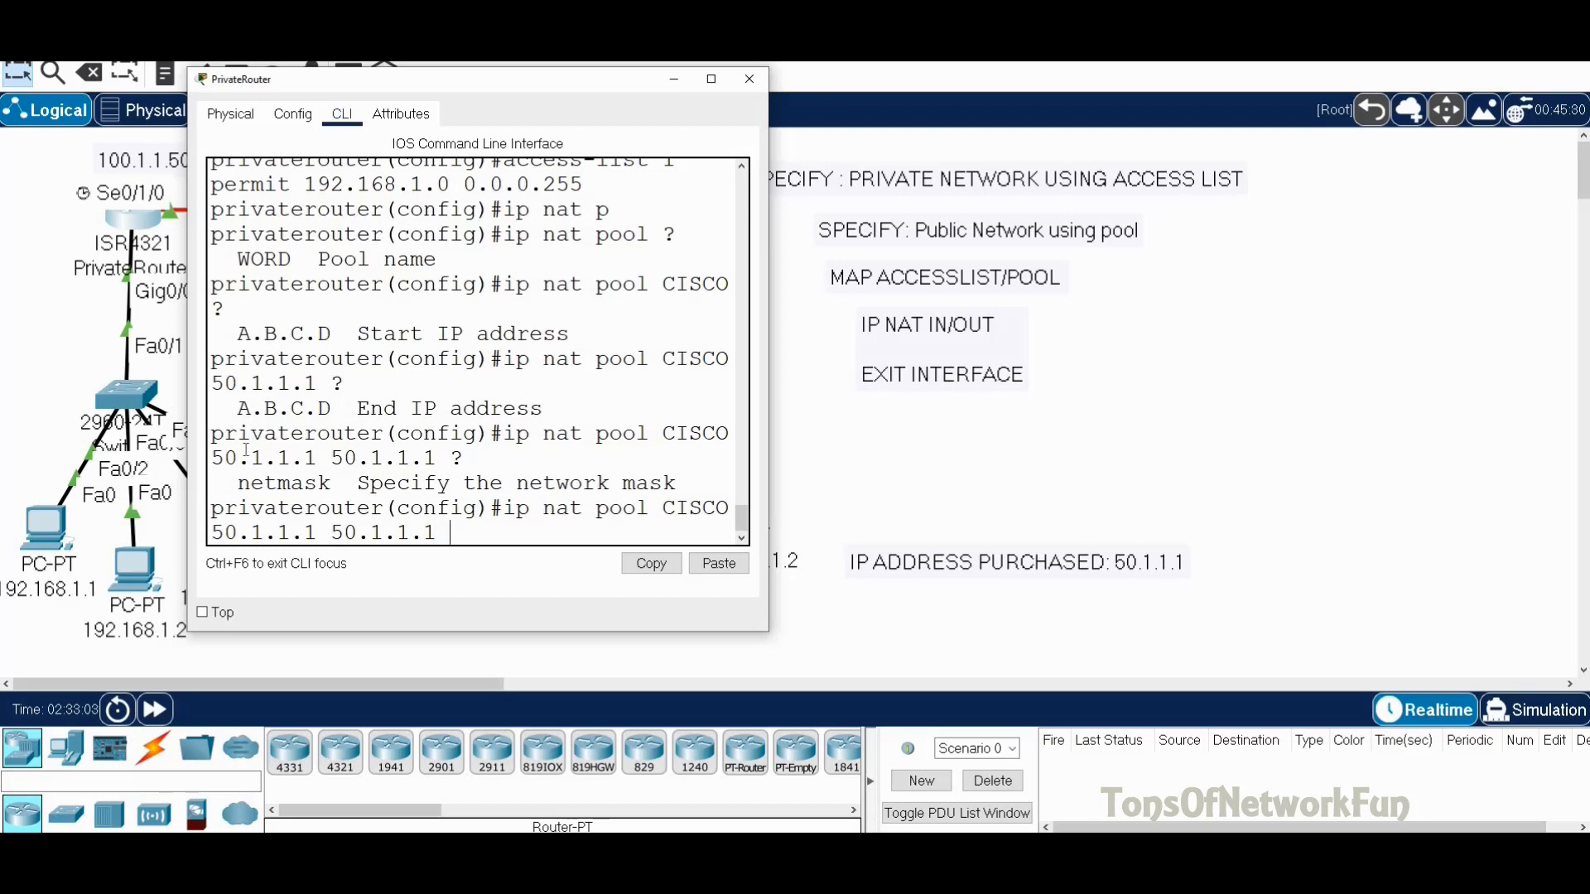
Complete the CISCO pool definition with netmask 255.255.255.0, check for further options and submit the command.
{"action": "type", "text": "ne"}
{"action": "key", "text": "Tab"}
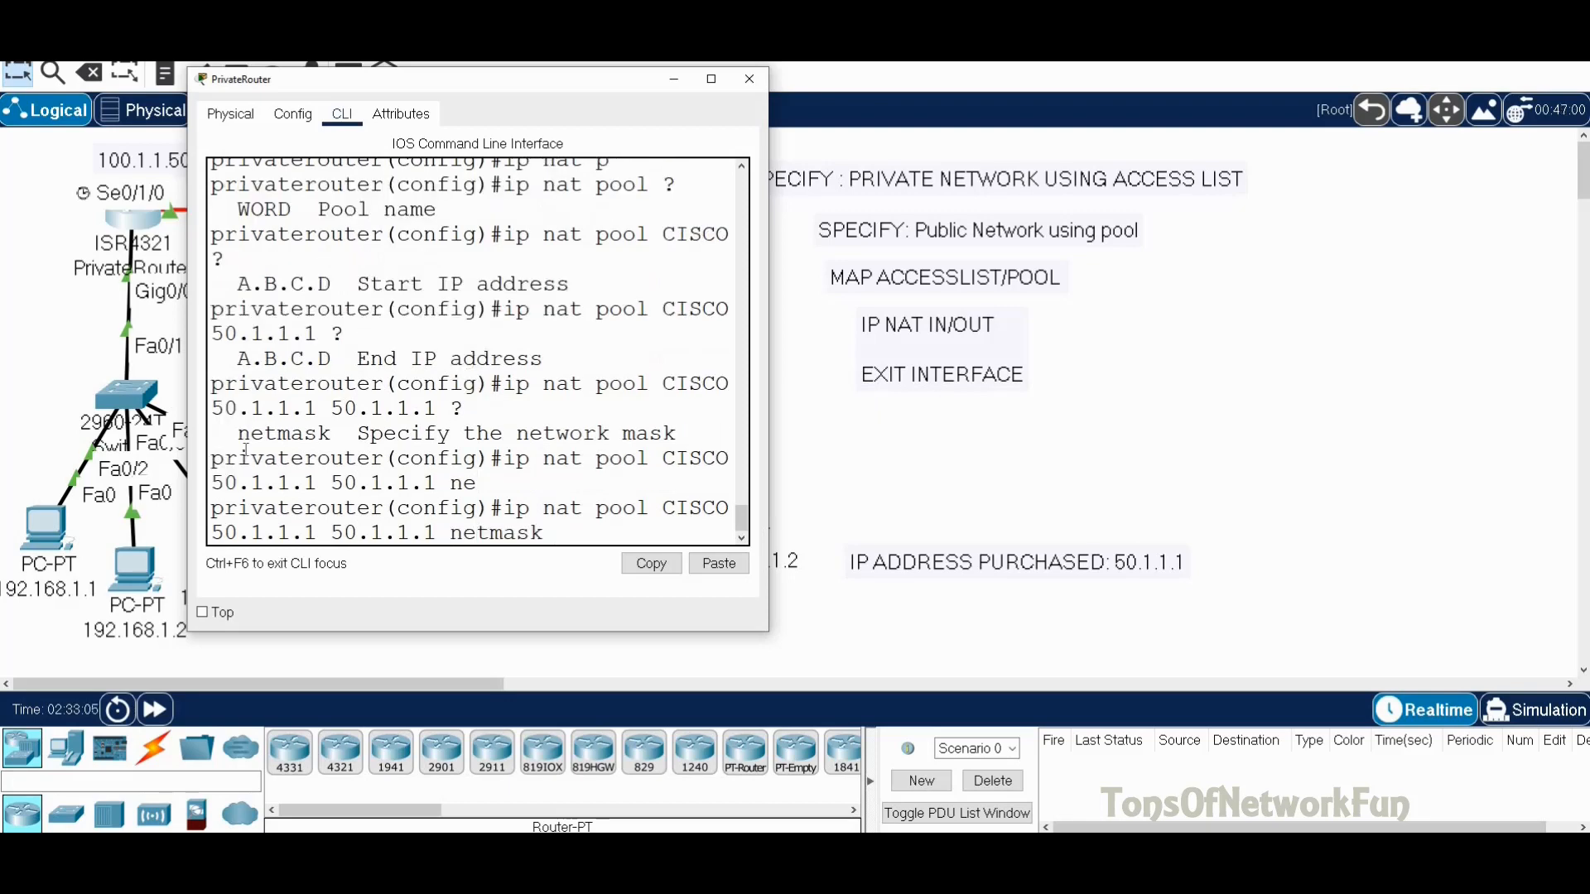
{"action": "type", "text": "255.255.255.0 ?"}
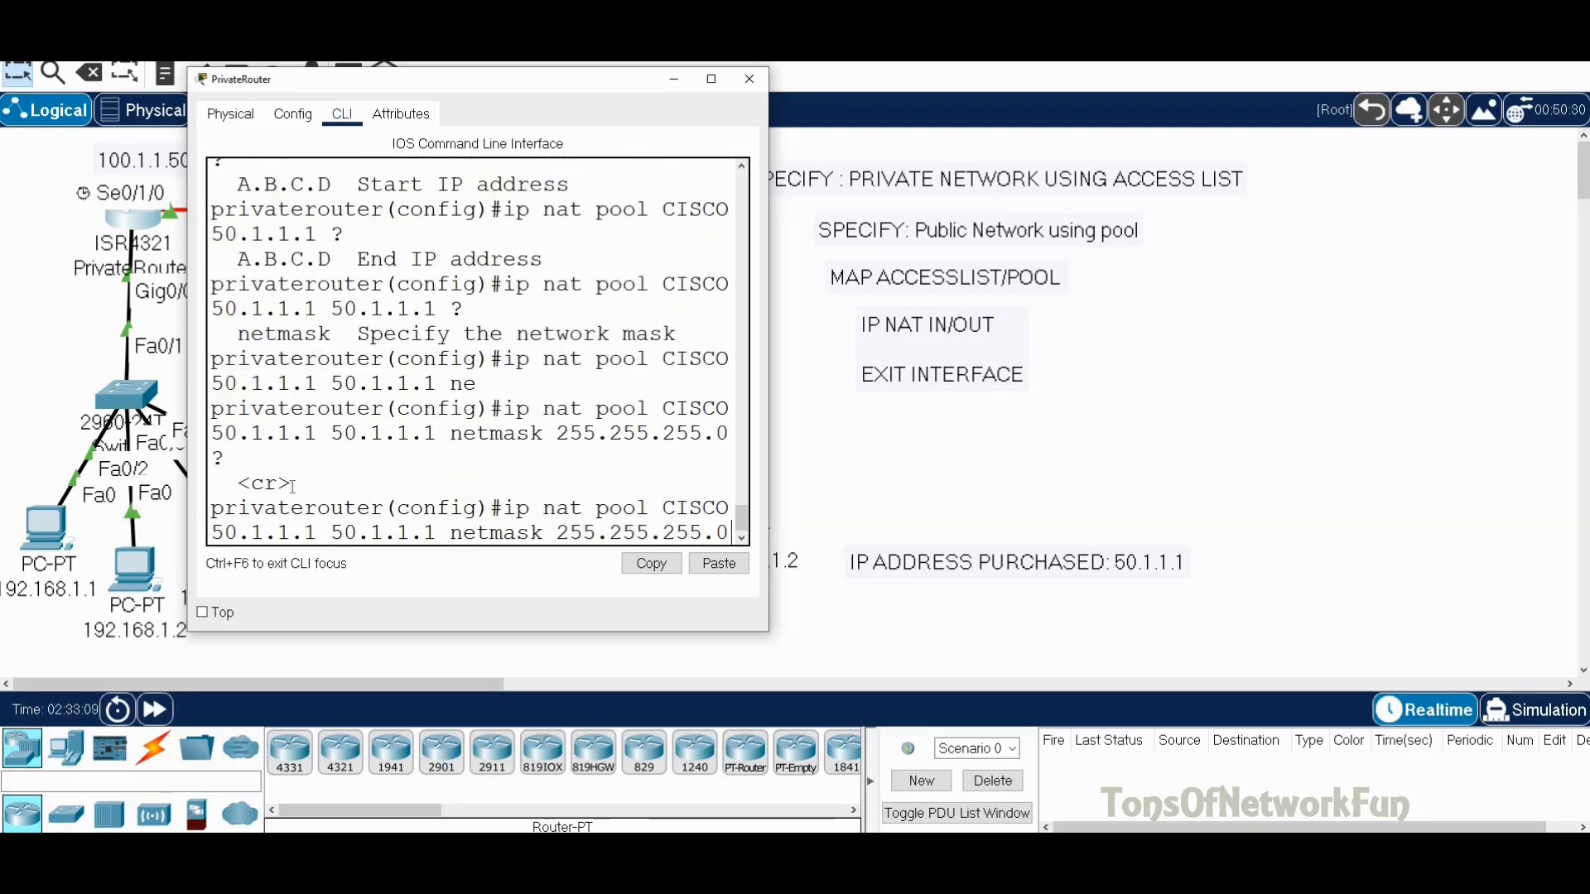
{"action": "left_click_drag", "start_coordinate": [293, 486], "coordinate": [251, 484]}
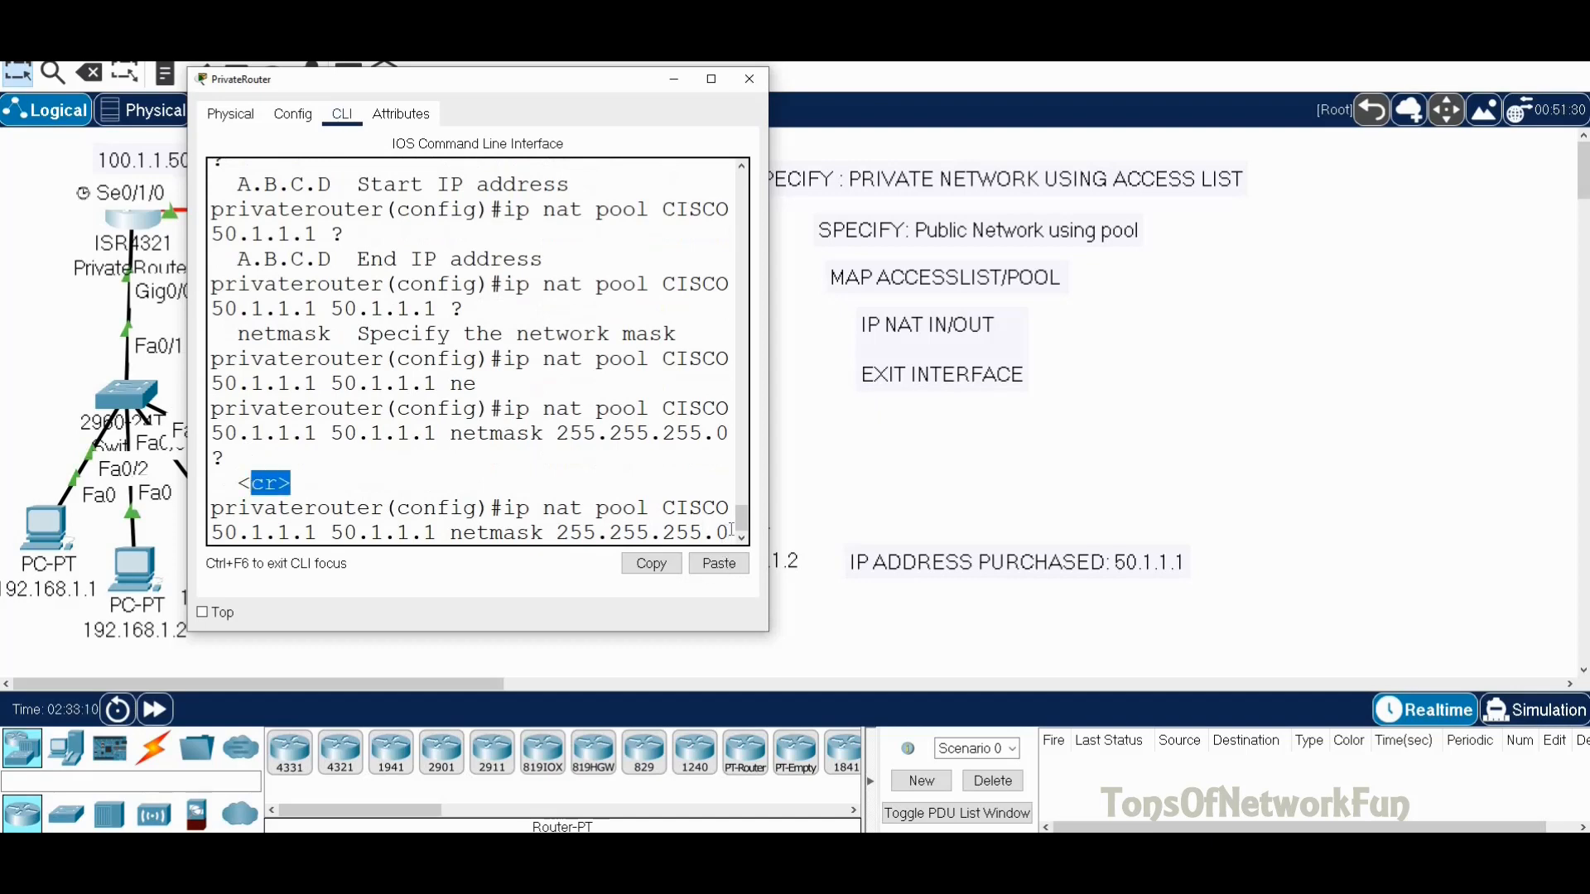
{"action": "key", "text": "Return"}
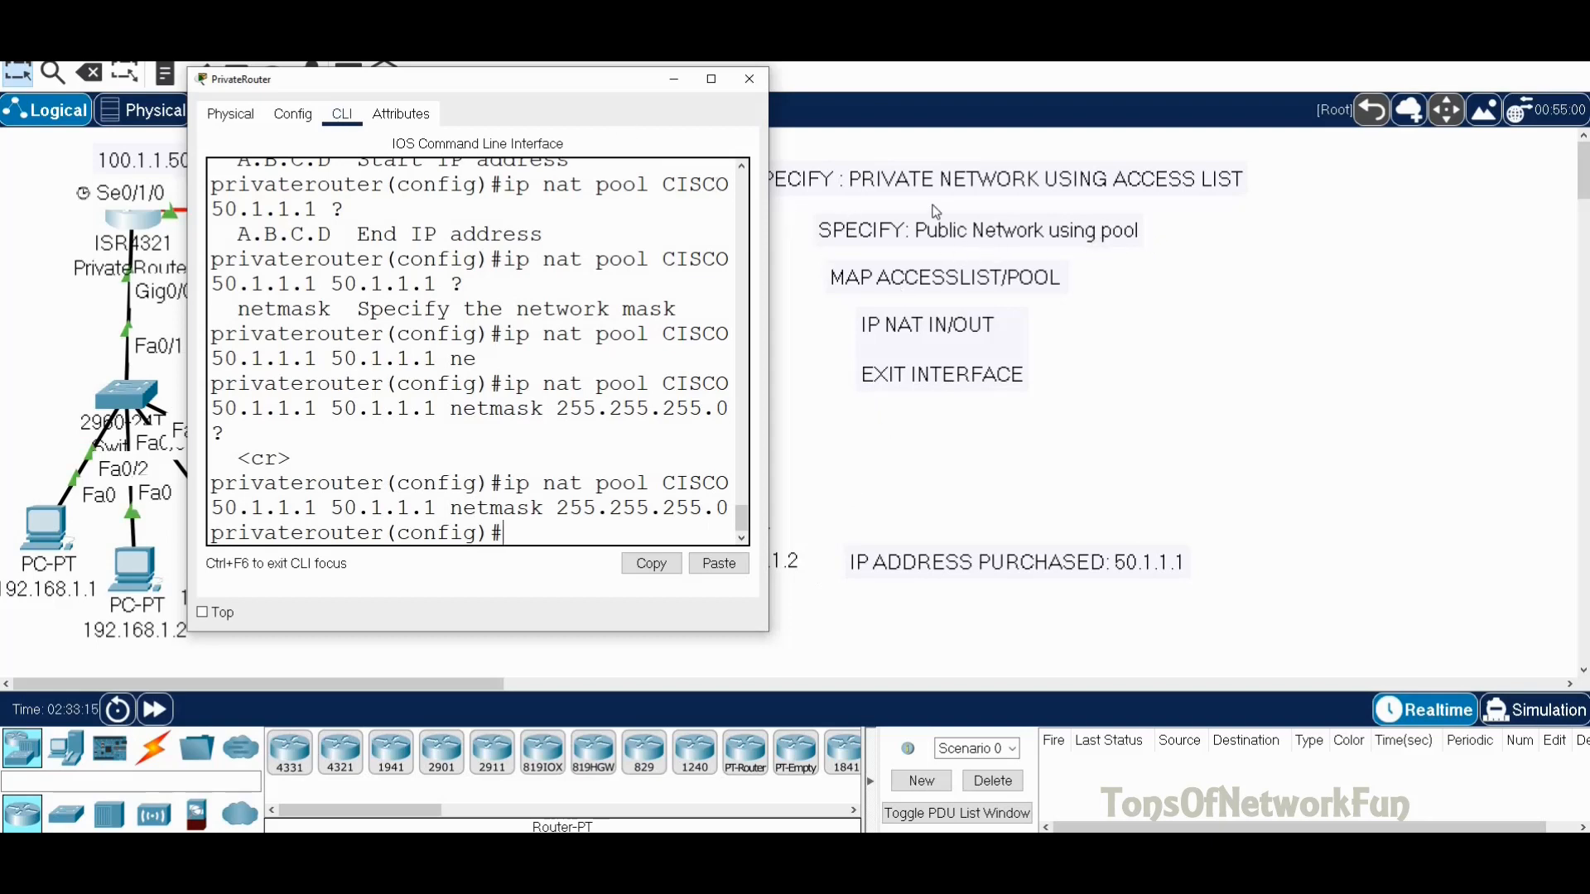
Begin an ip nat inside source command and choose the list option from the inline help.
{"action": "left_click_drag", "start_coordinate": [582, 87], "coordinate": [551, 84]}
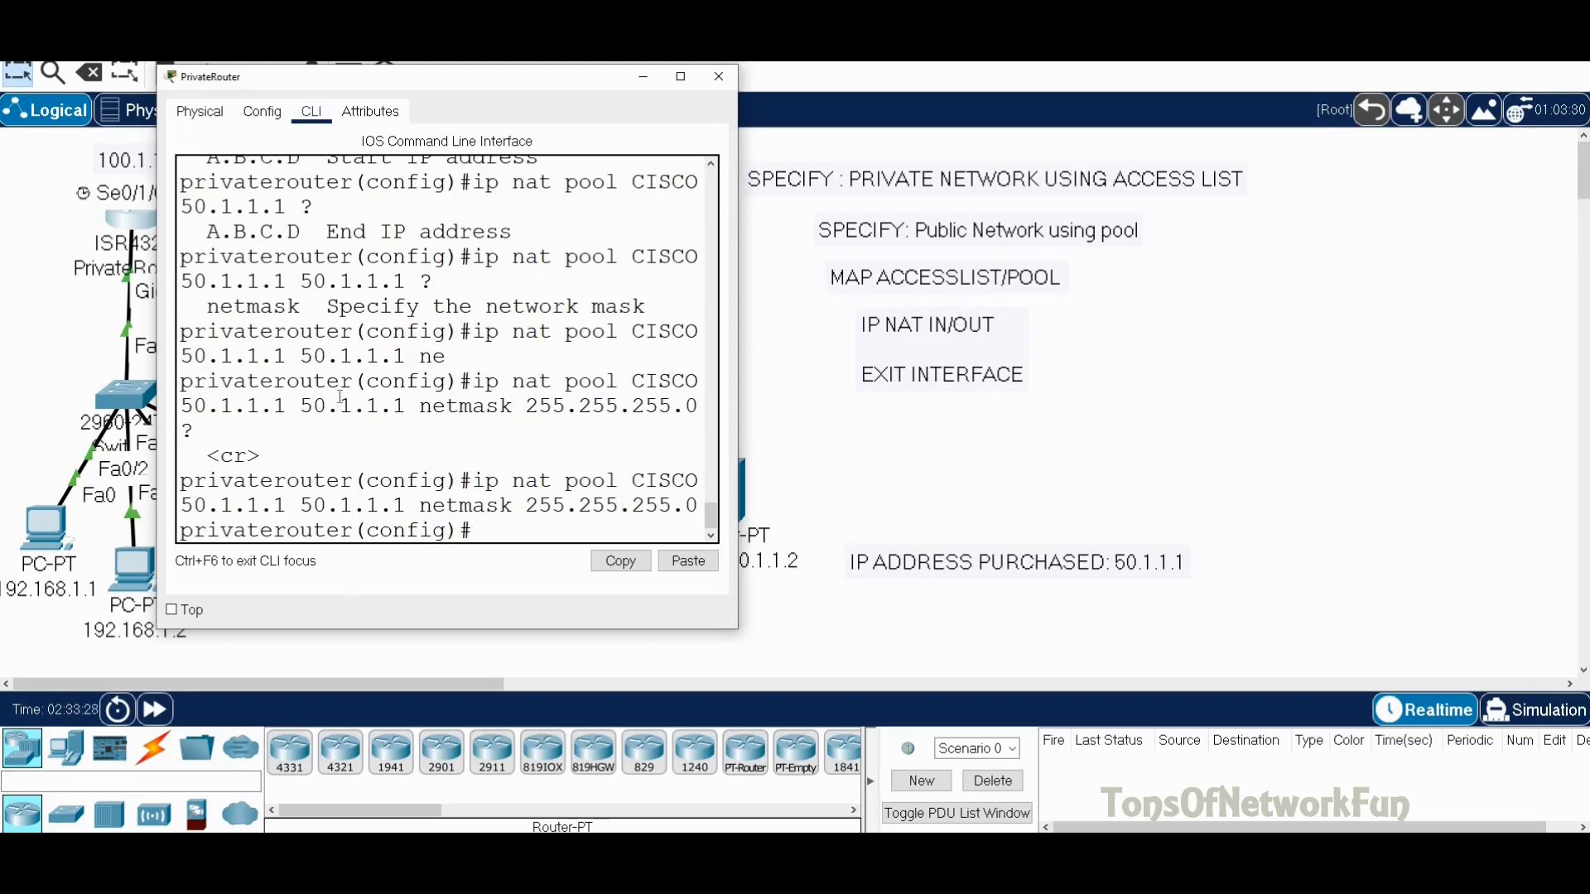
{"action": "type", "text": "ip nat ins"}
{"action": "key", "text": "Tab"}
{"action": "type", "text": "s"}
{"action": "key", "text": "Tab"}
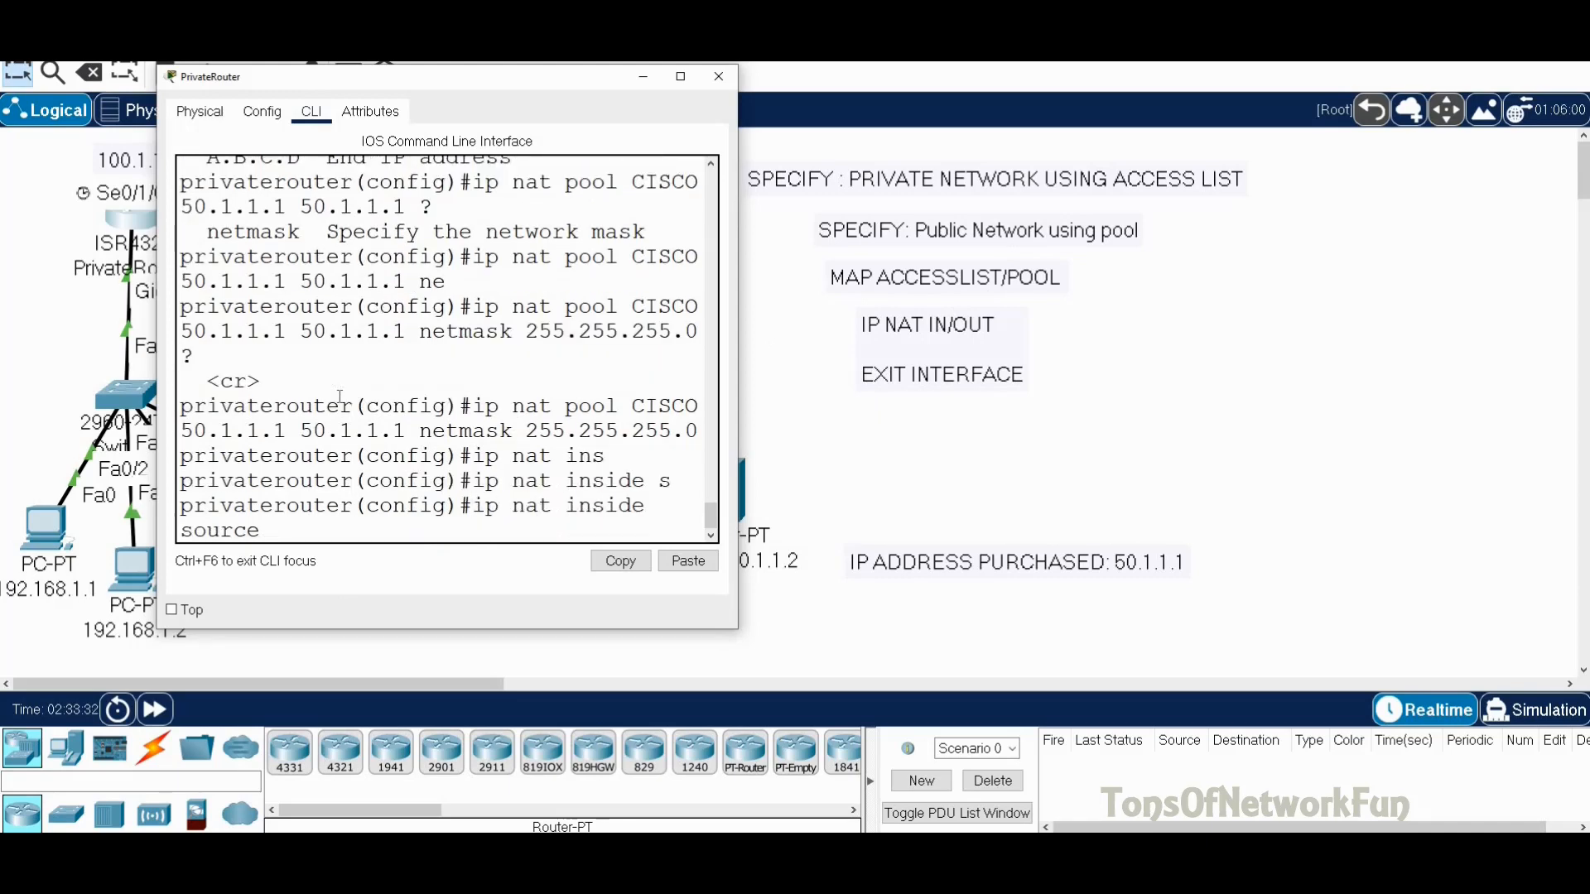
{"action": "type", "text": "?"}
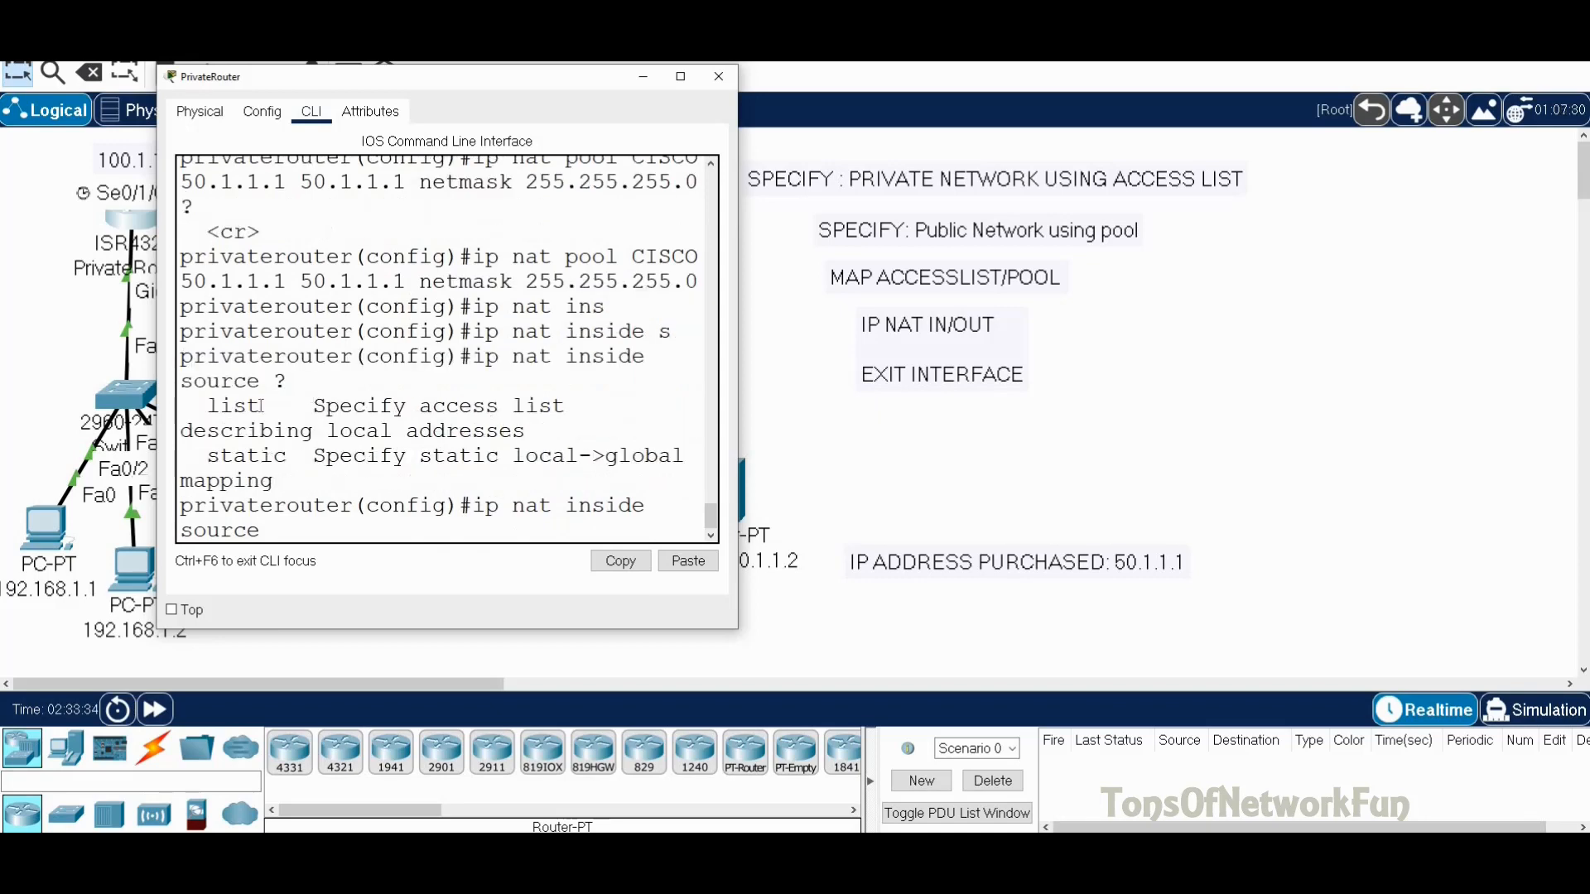
{"action": "double_click", "coordinate": [234, 406]}
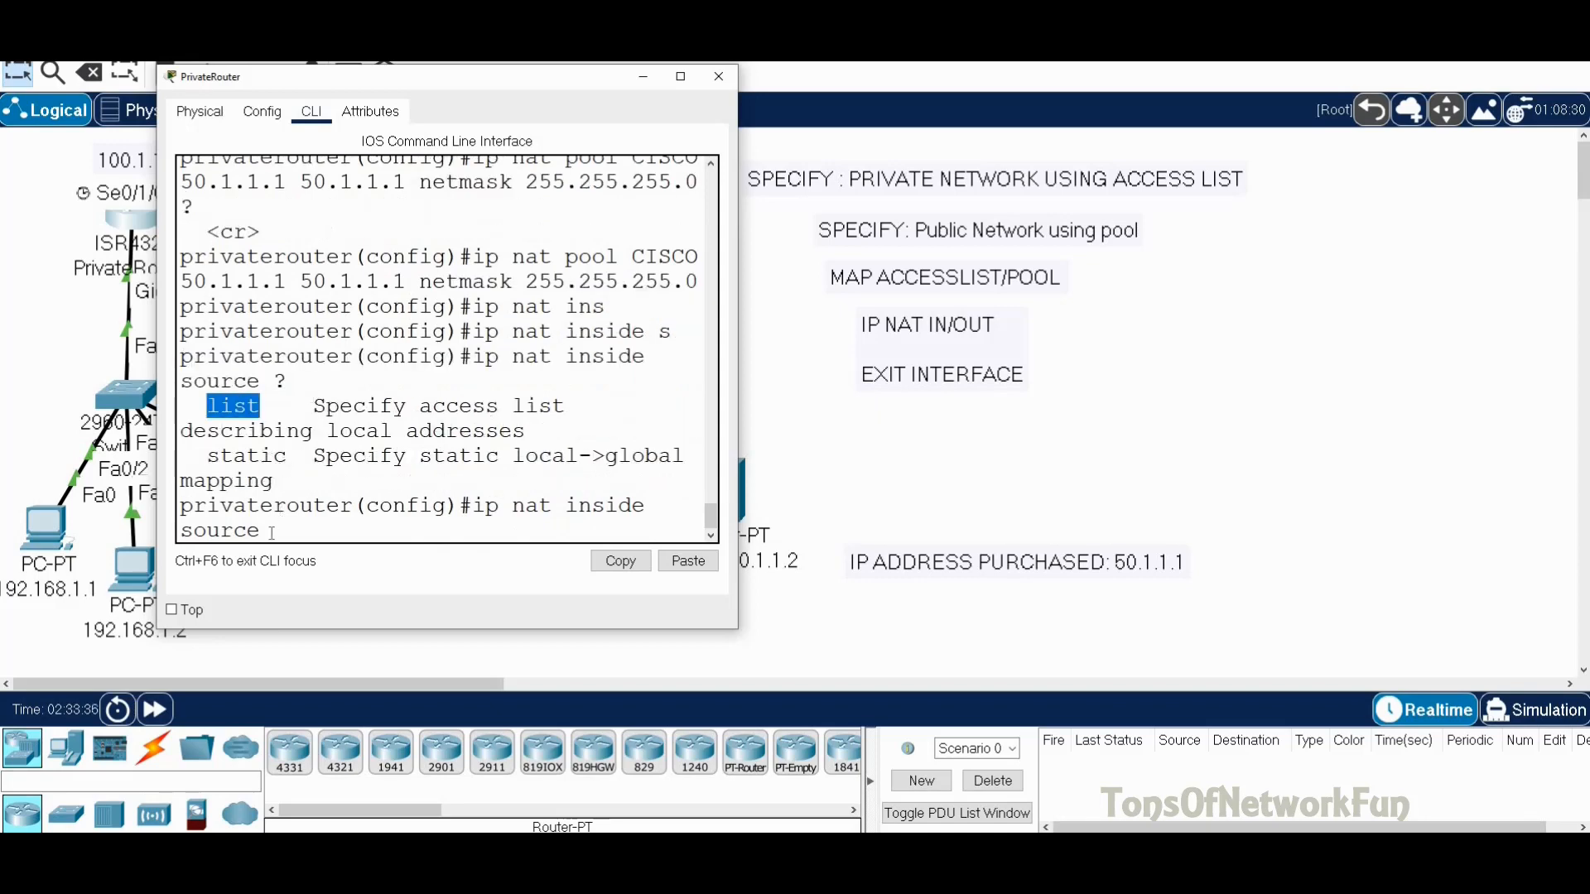
{"action": "left_click", "coordinate": [315, 527]}
{"action": "type", "text": "list"}
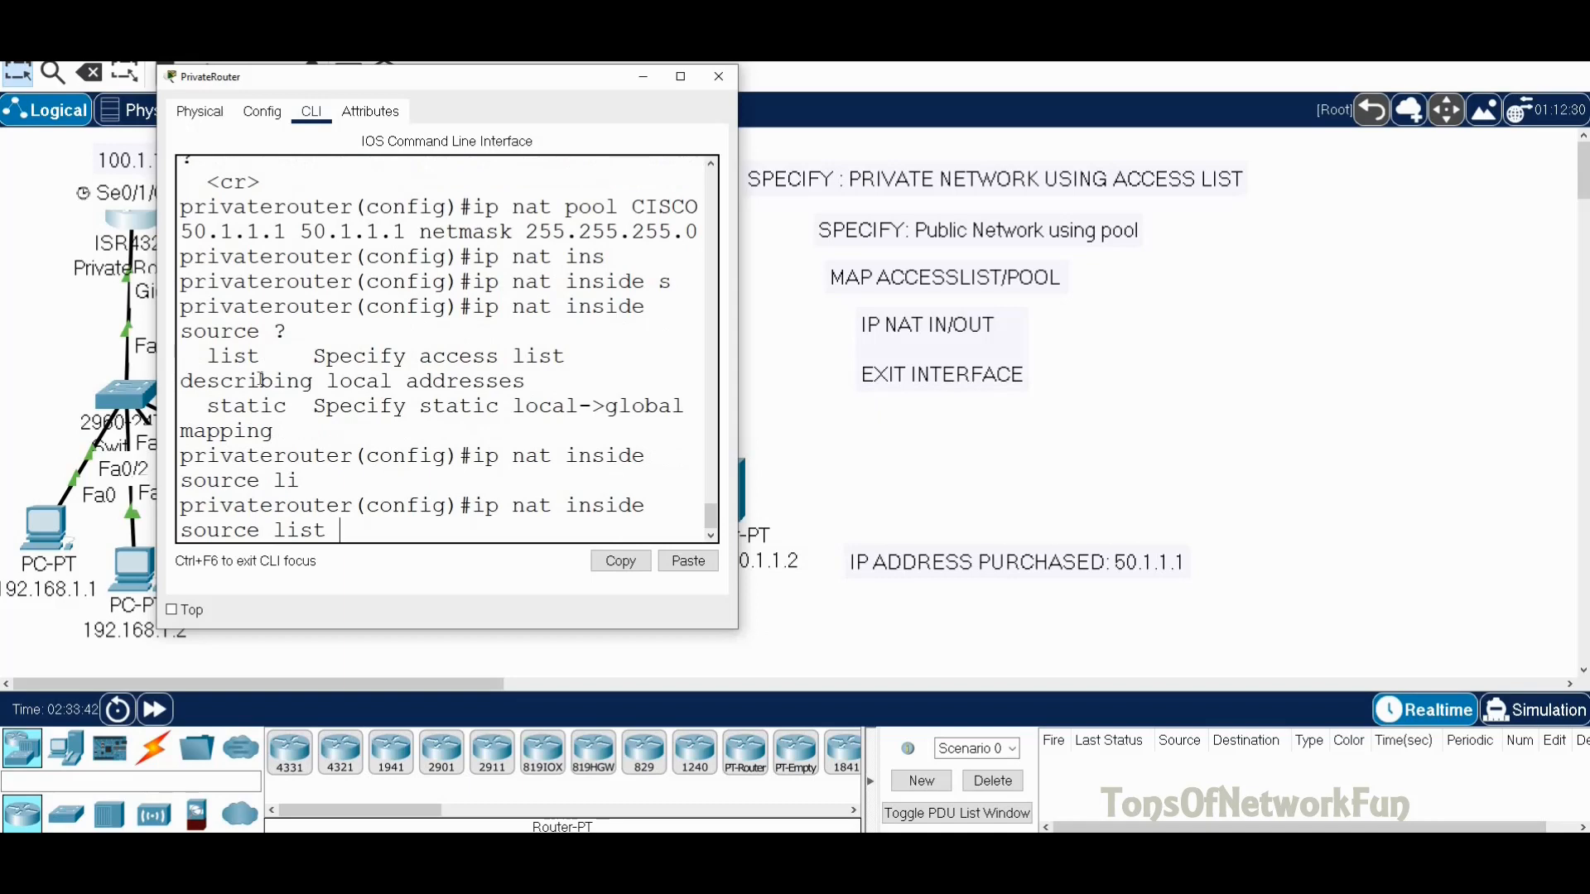
Map access list 1 to pool CISCO with the Overload option, check for further options and submit the command.
{"action": "type", "text": "1 pool"}
{"action": "key", "text": "Tab"}
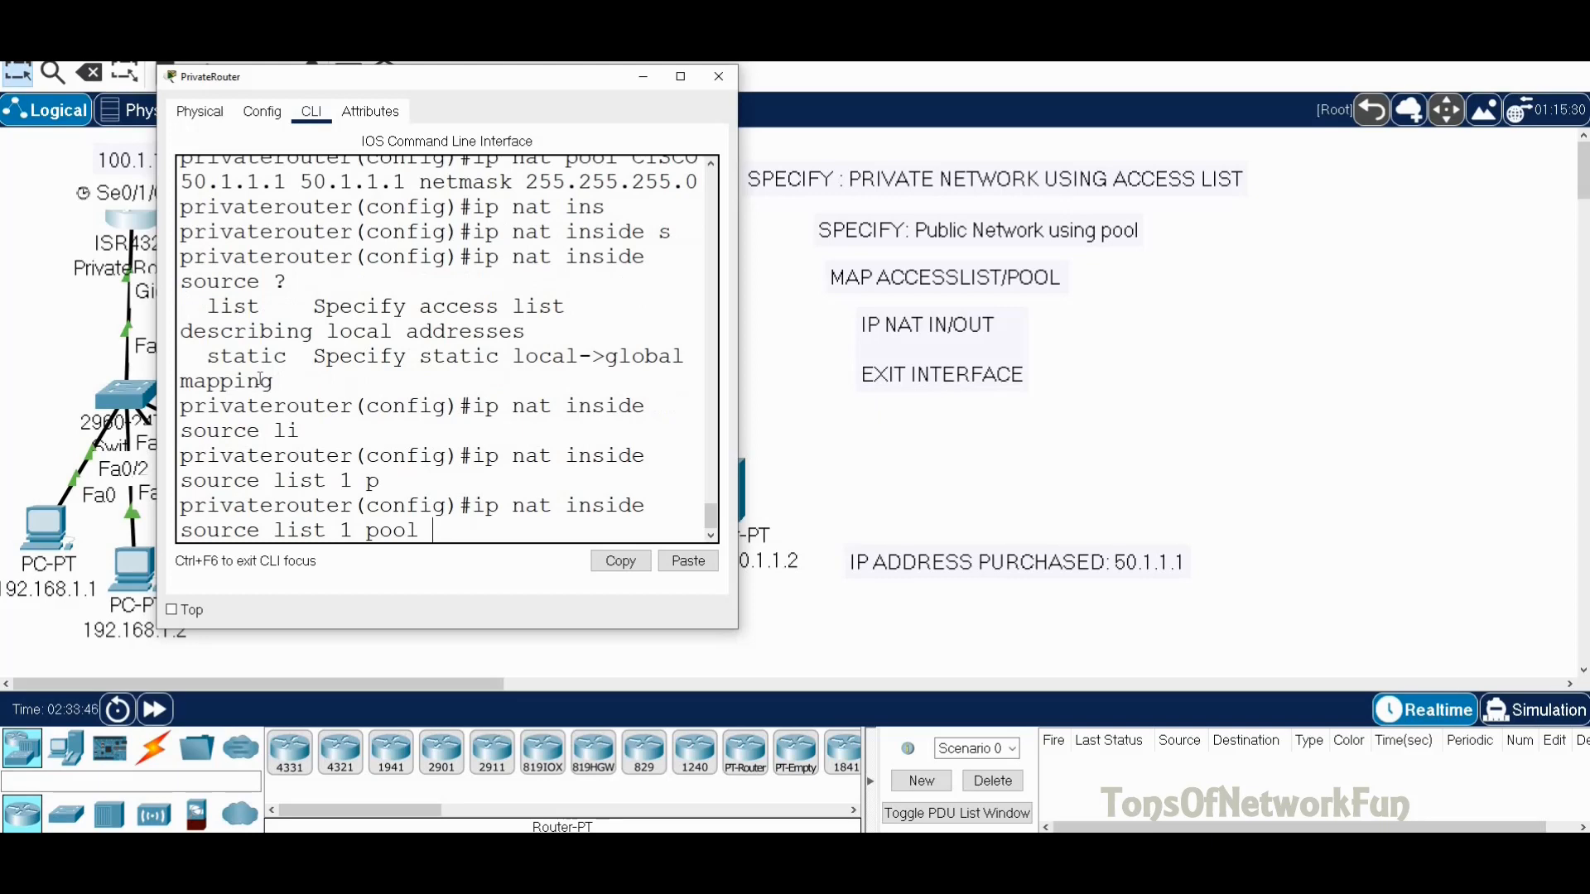
{"action": "type", "text": "CISCO"}
{"action": "left_click_drag", "start_coordinate": [643, 73], "coordinate": [860, 52]}
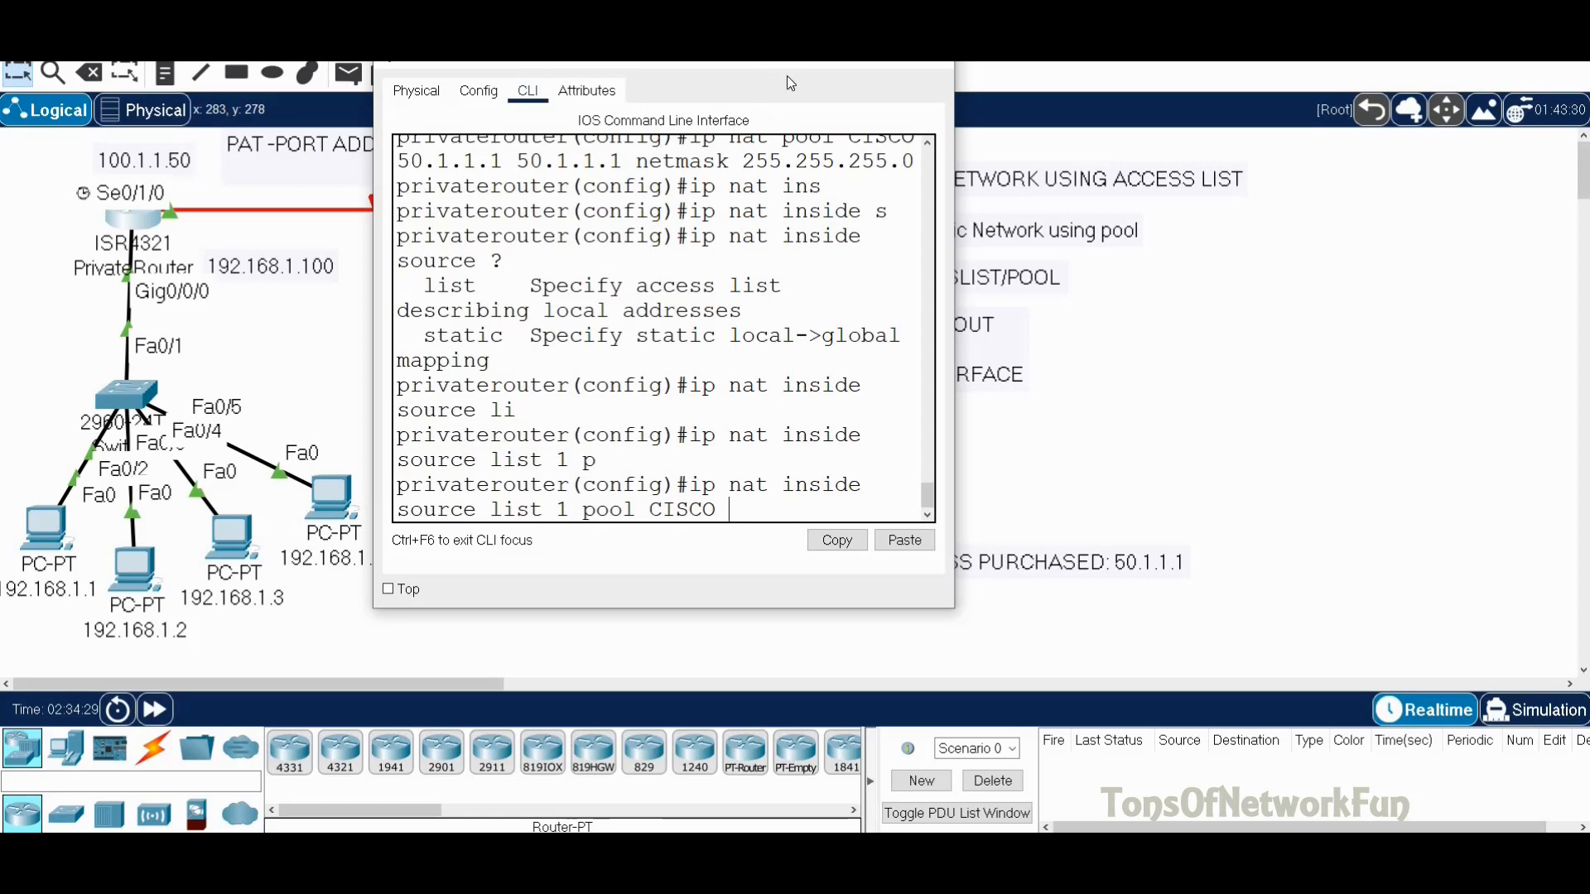
{"action": "left_click_drag", "start_coordinate": [788, 57], "coordinate": [767, 73]}
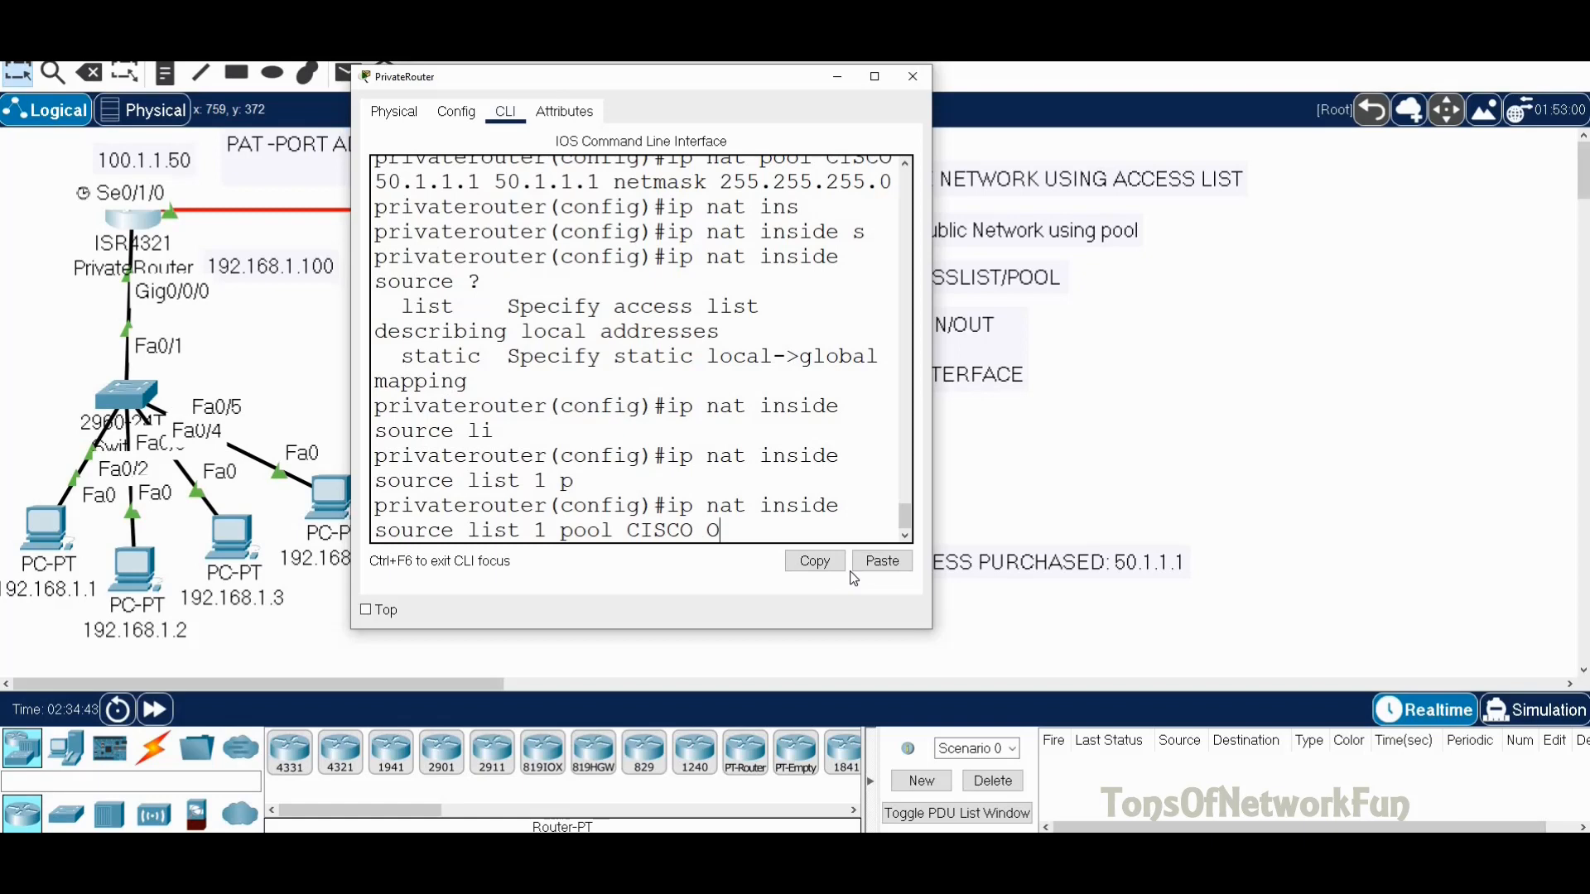
{"action": "key", "text": "Tab"}
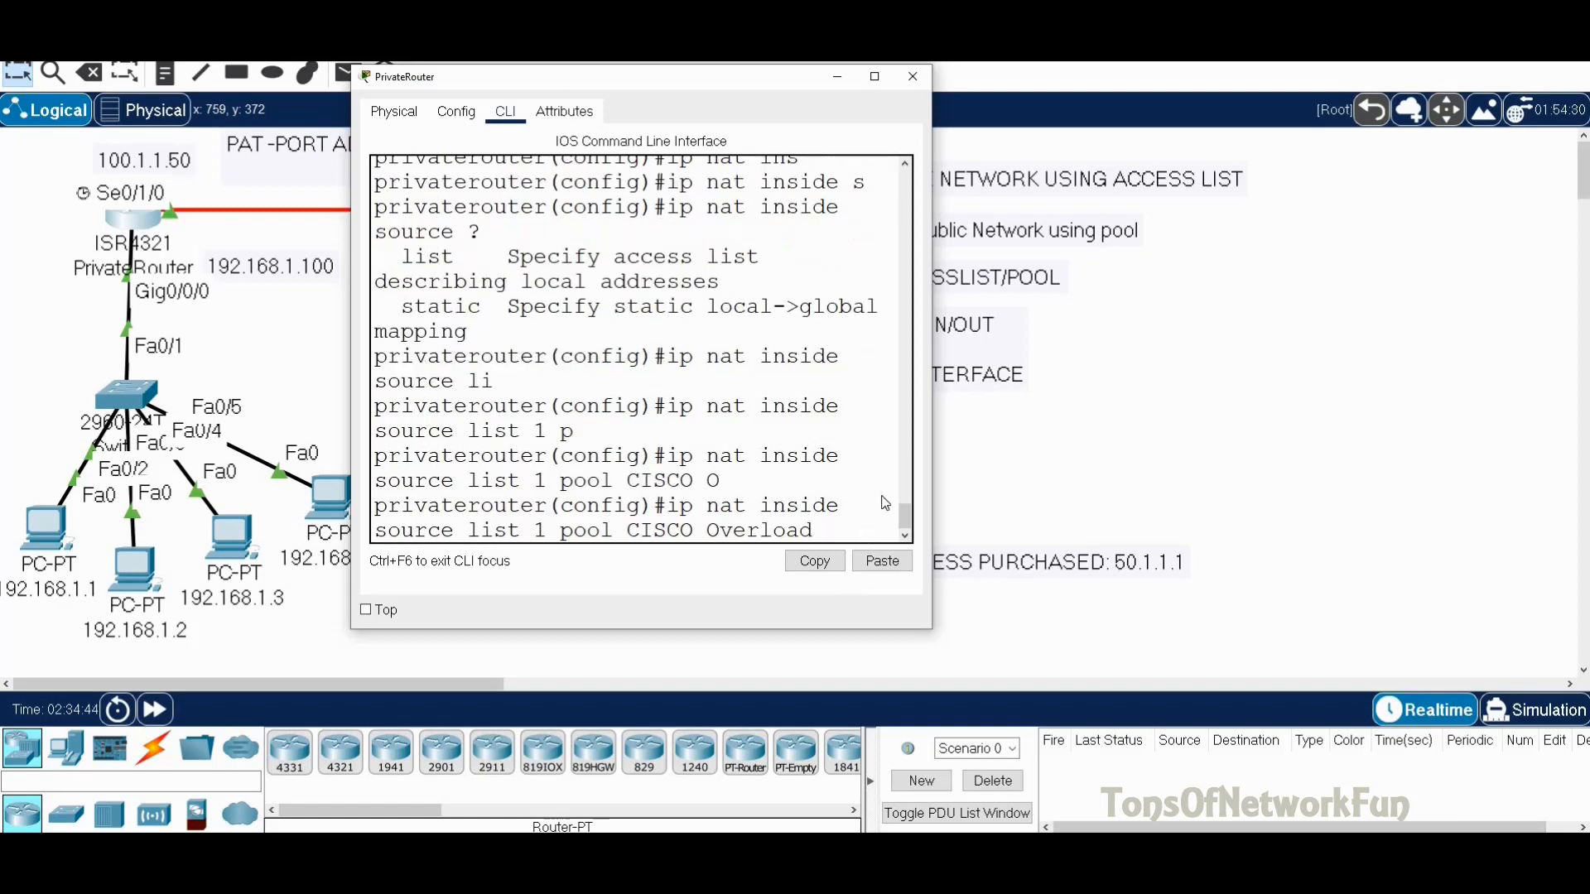
{"action": "left_click_drag", "start_coordinate": [706, 530], "coordinate": [816, 542]}
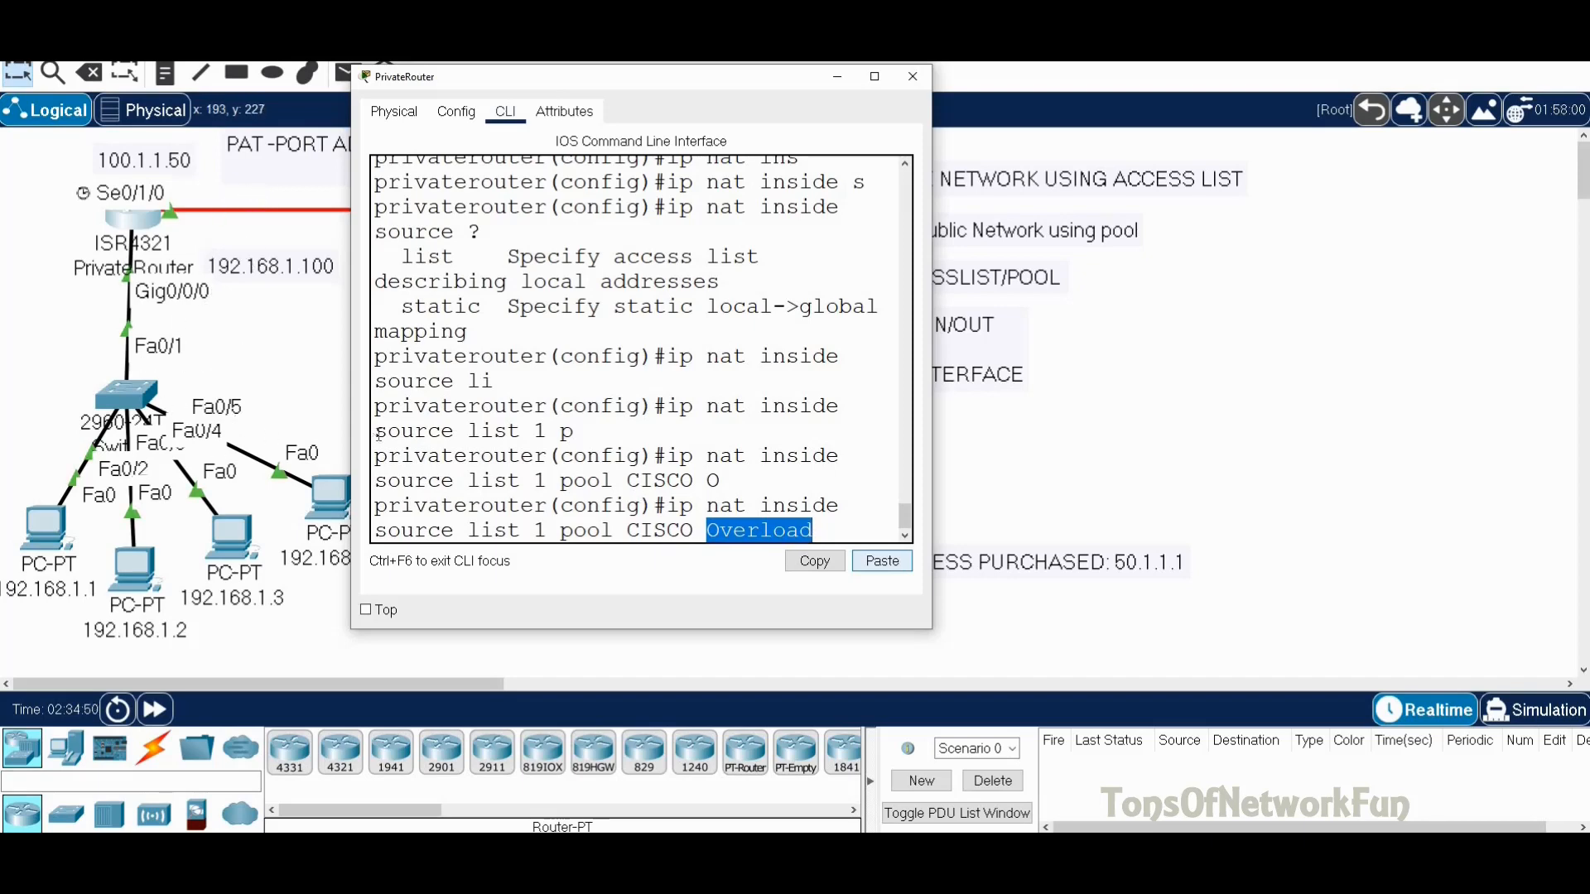
{"action": "left_click", "coordinate": [840, 531]}
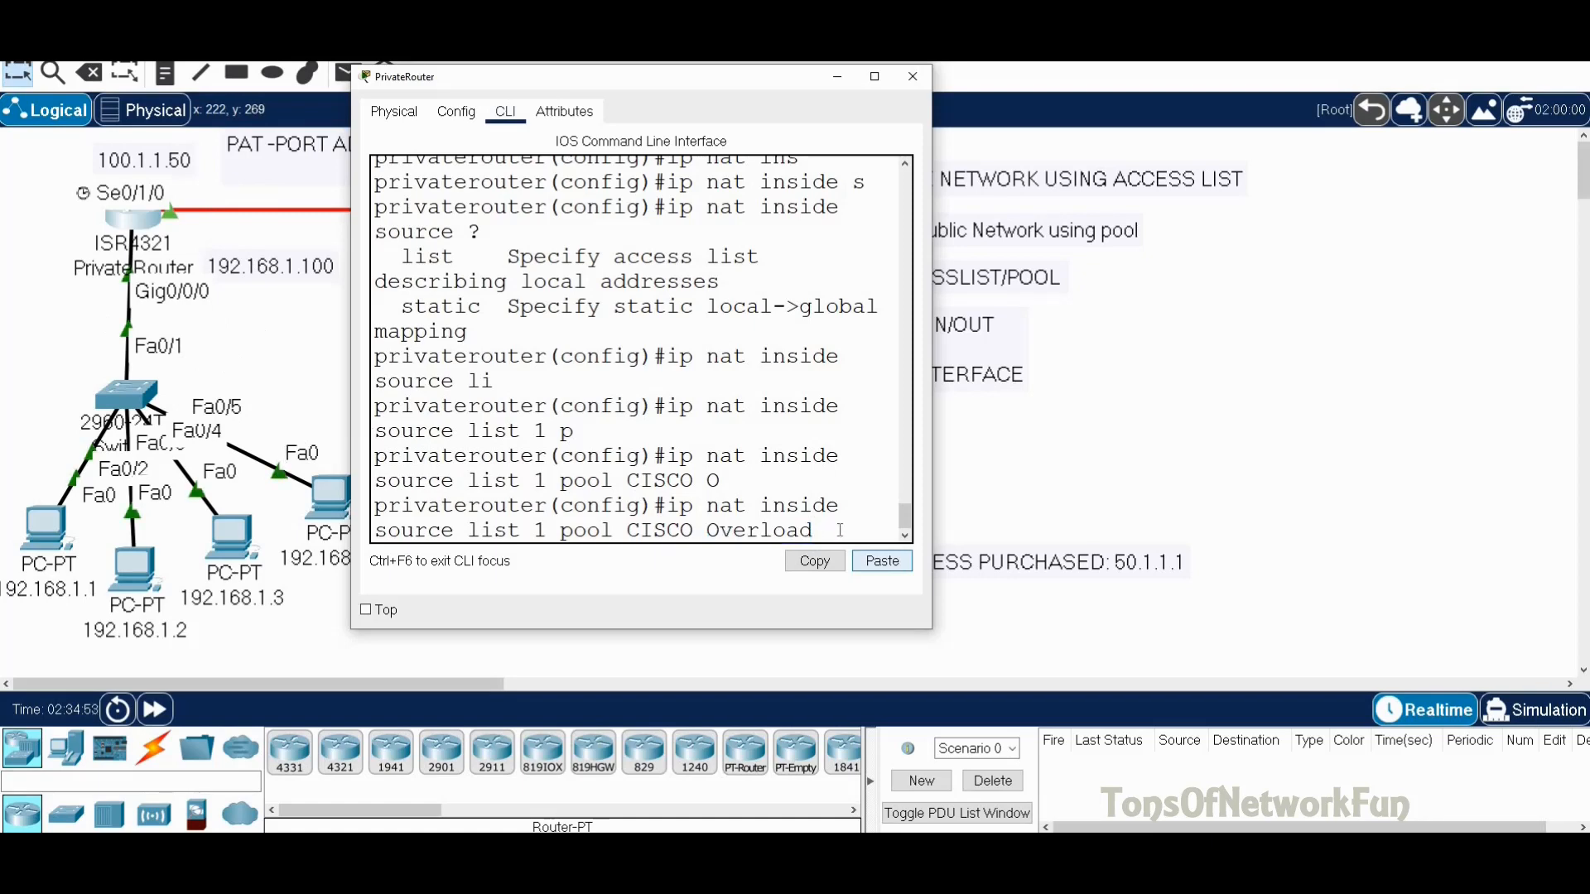
{"action": "type", "text": "?"}
{"action": "key", "text": "Return"}
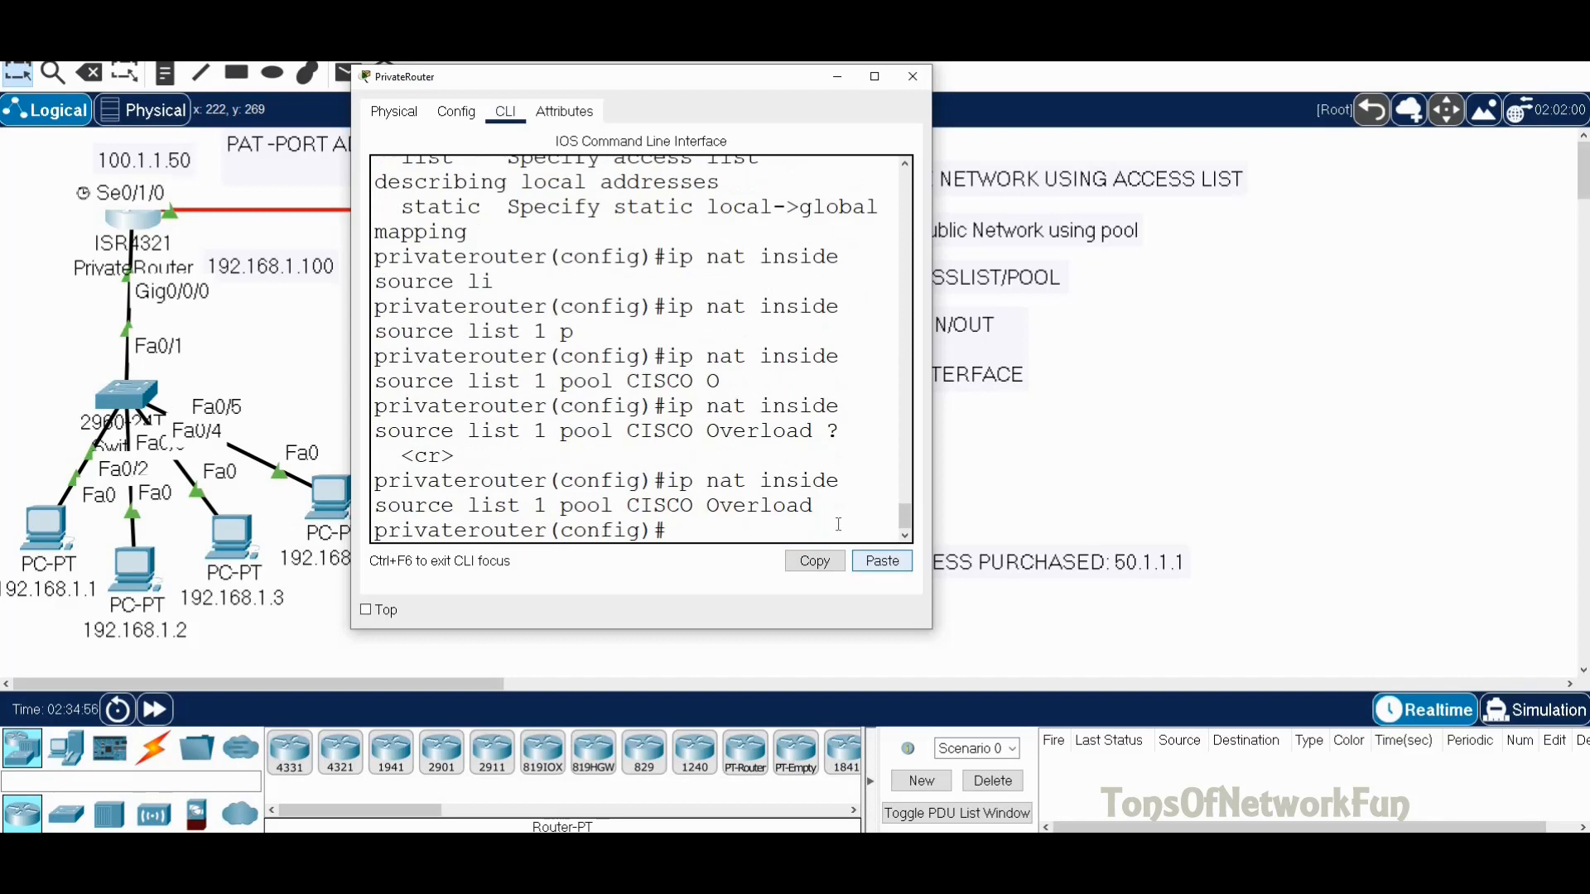
Enter interface g0/0/0 and mark it as the NAT inside interface with ip nat inside.
{"action": "left_click_drag", "start_coordinate": [711, 85], "coordinate": [468, 132]}
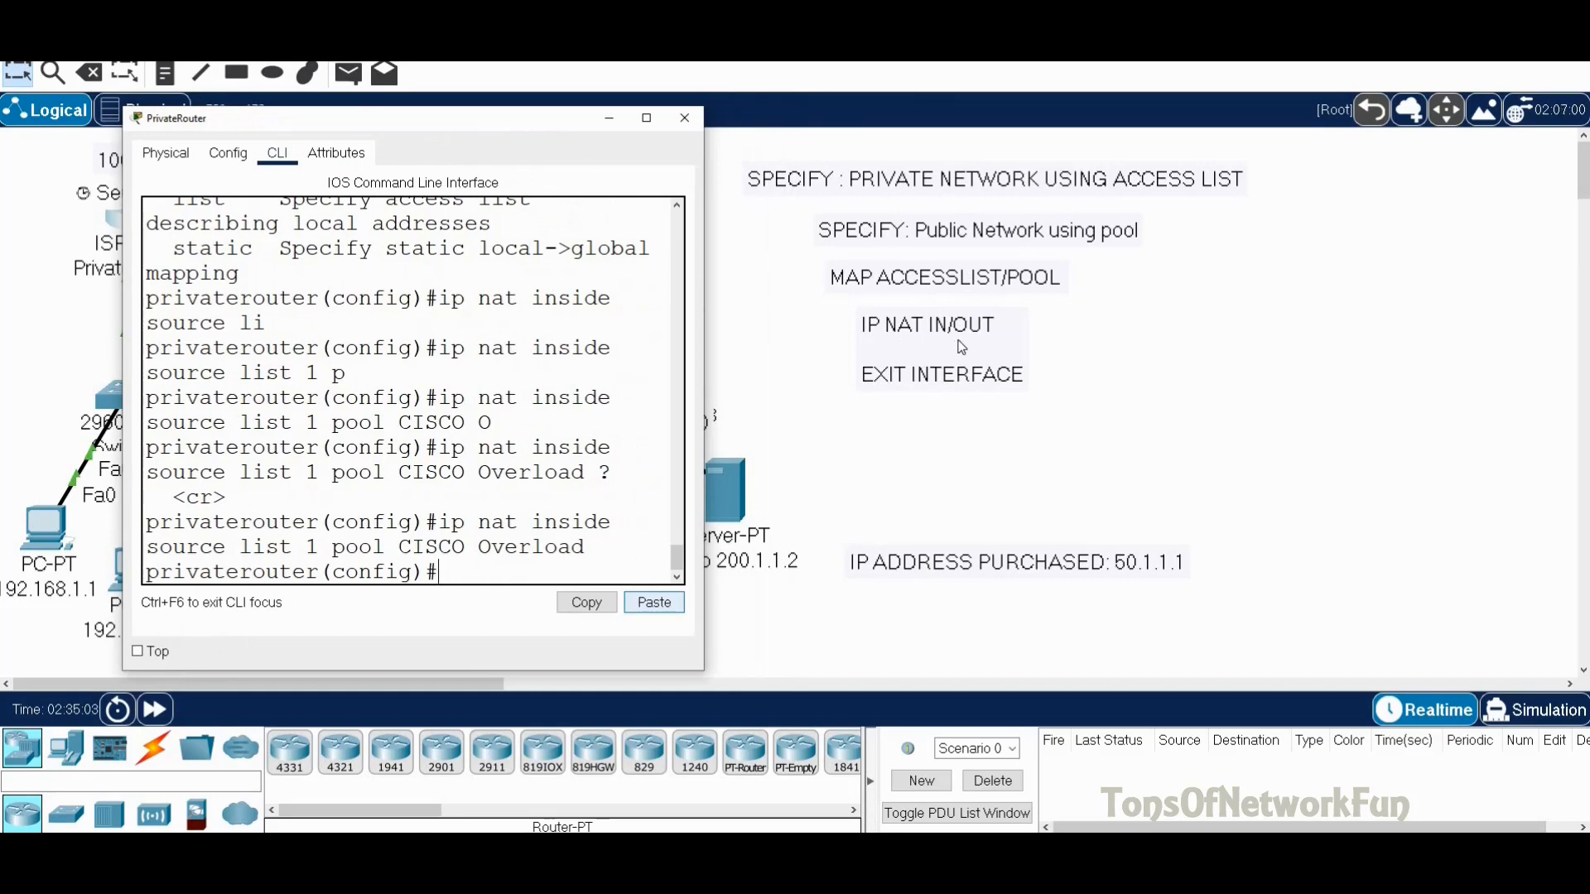
{"action": "left_click_drag", "start_coordinate": [480, 136], "coordinate": [962, 133]}
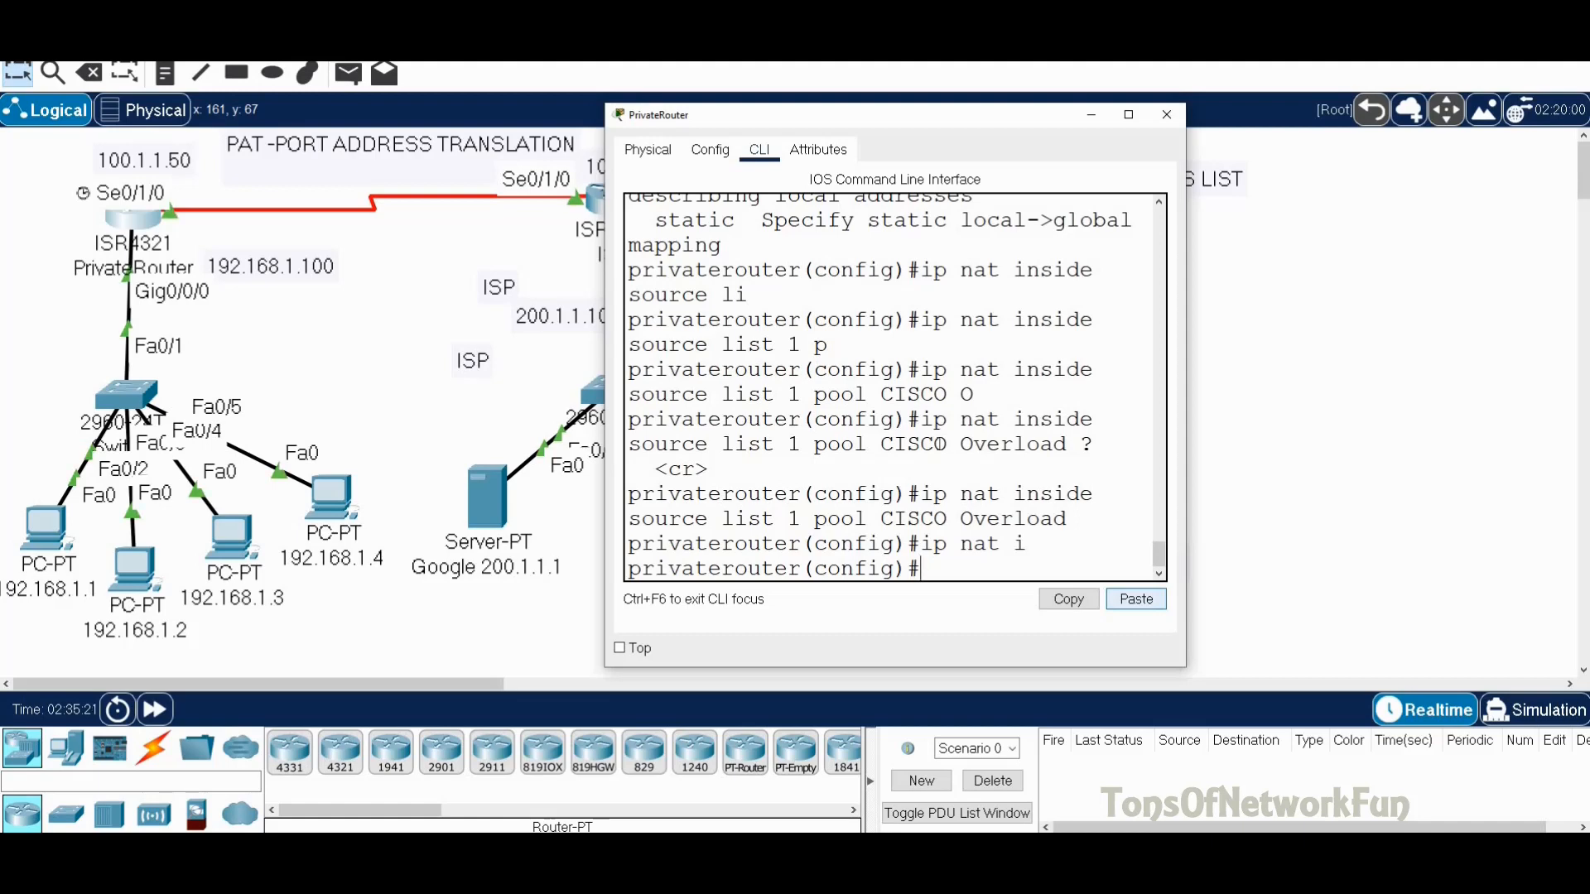
{"action": "type", "text": "int g0/0/0"}
{"action": "key", "text": "Return"}
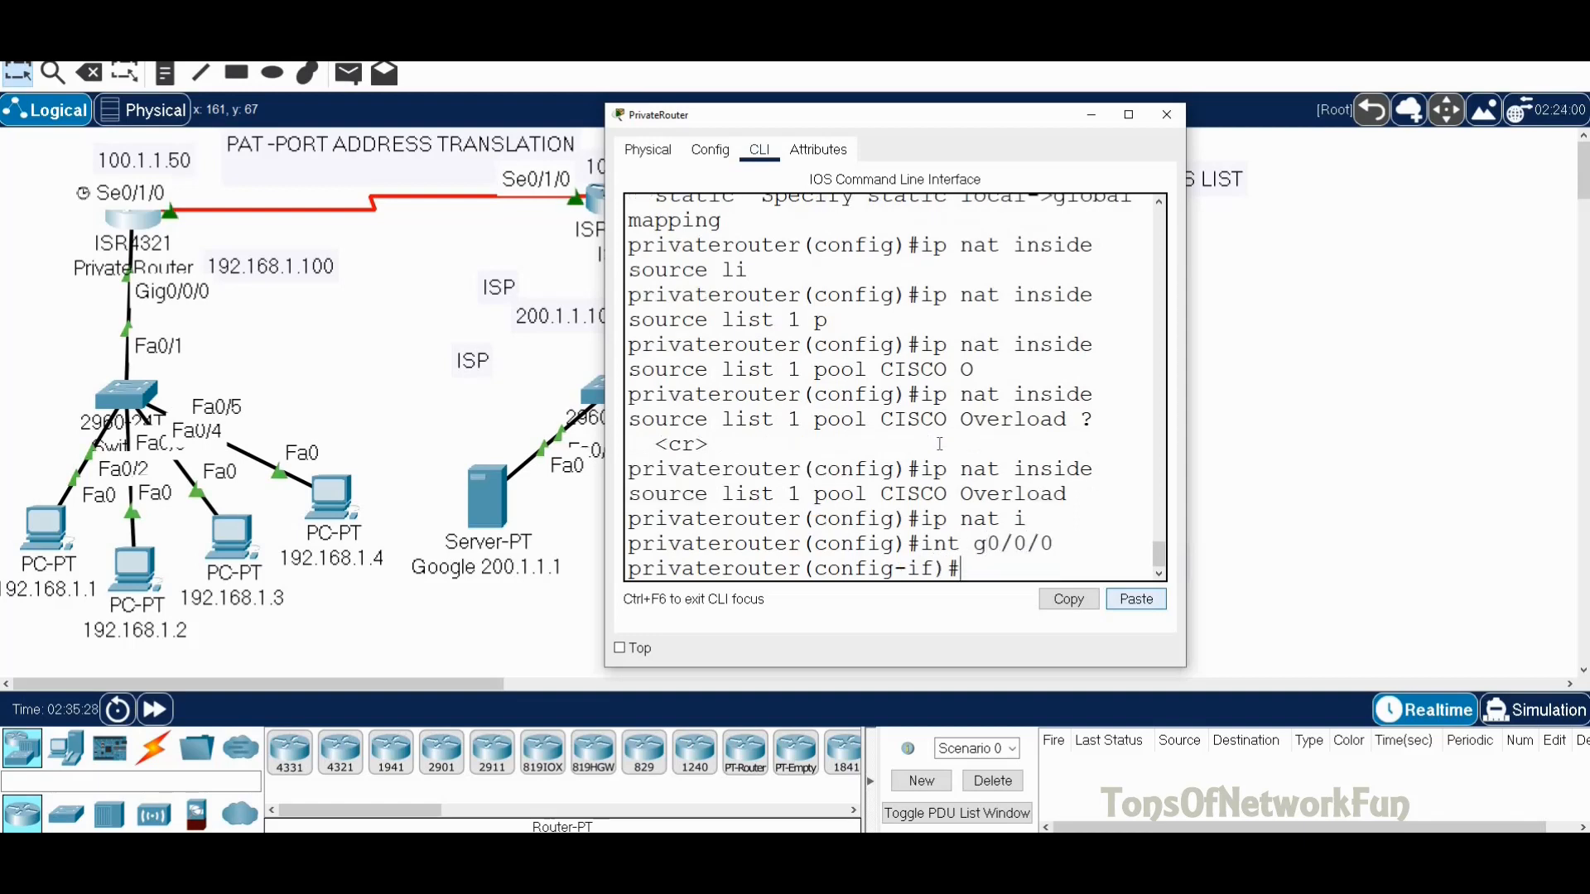
{"action": "type", "text": "ip nat"}
{"action": "key", "text": "Tab"}
{"action": "type", "text": "in"}
{"action": "key", "text": "Tab"}
{"action": "key", "text": "Return"}
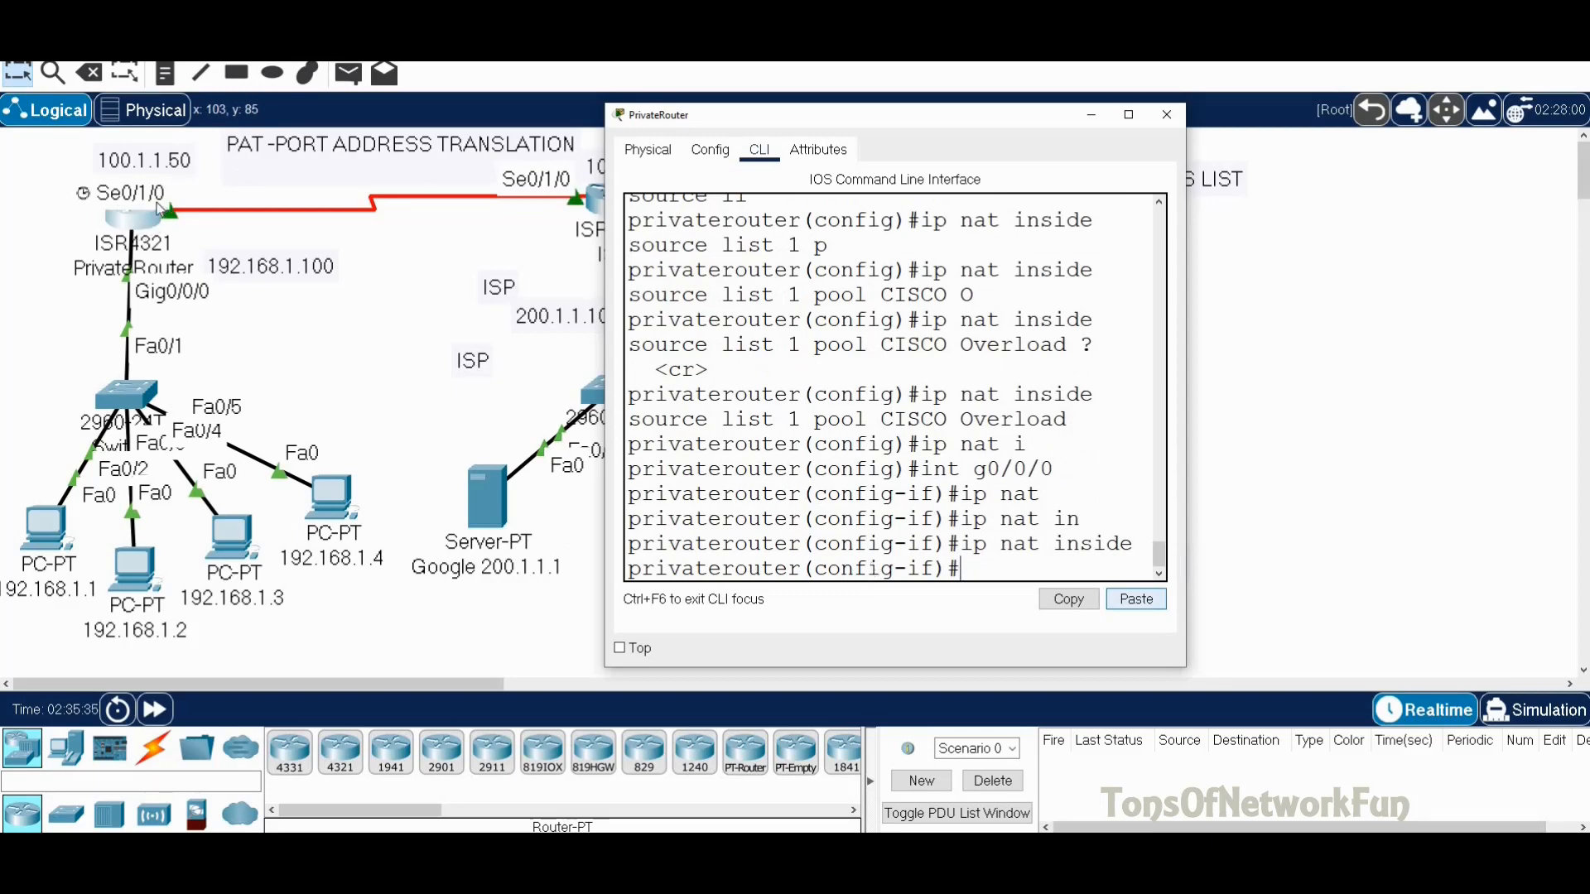
Switch to interface s0/1/0 and mark it as the NAT outside interface with ip nat outside.
{"action": "type", "text": "int s0/1/0"}
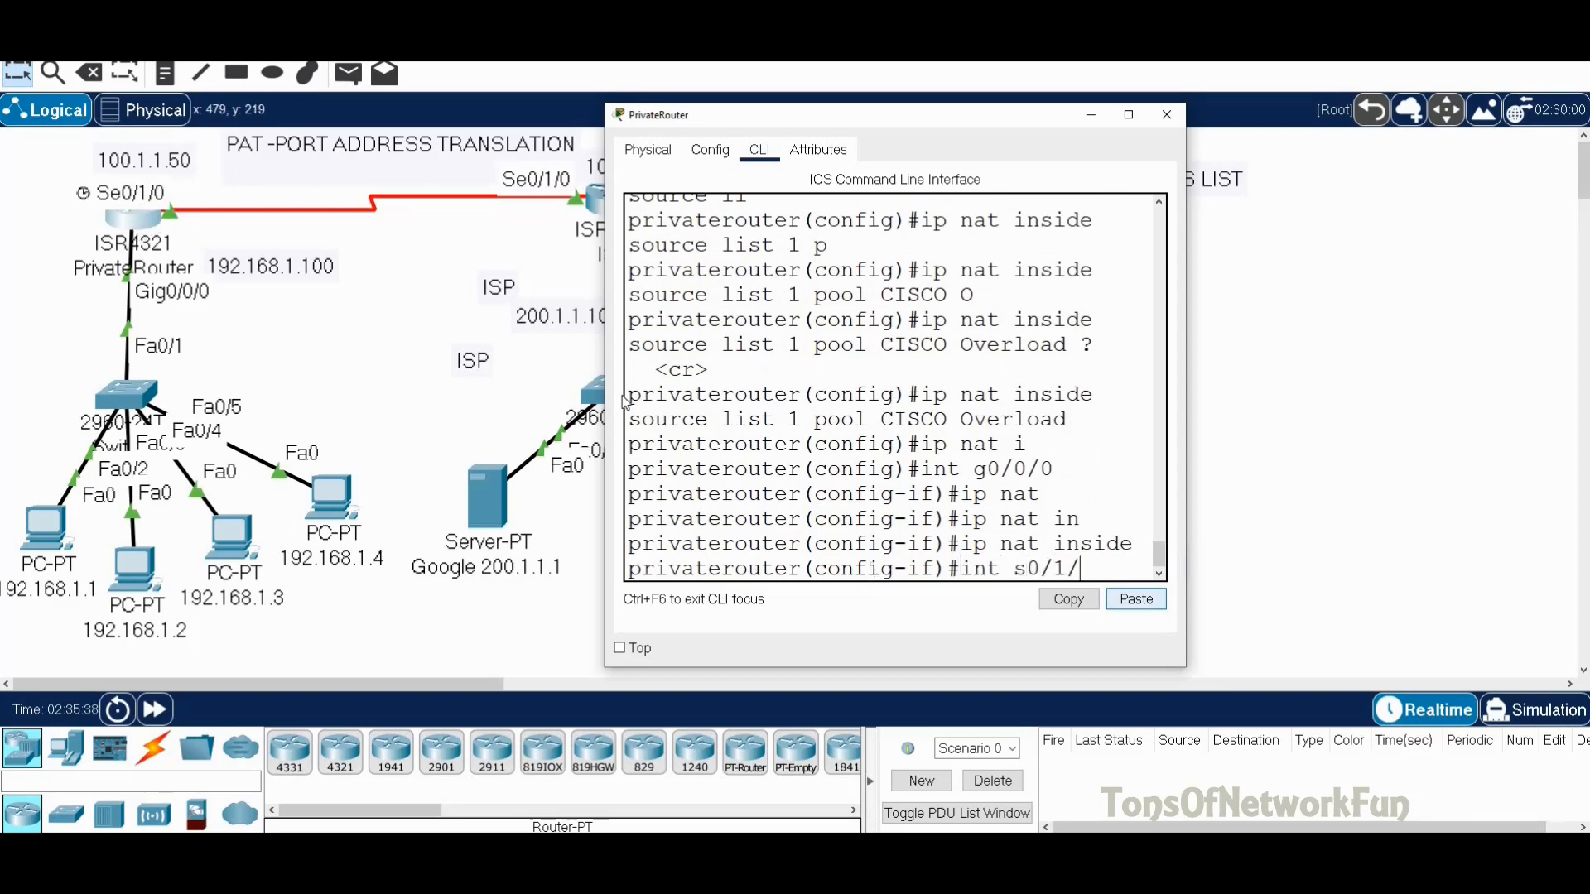
{"action": "key", "text": "Return"}
{"action": "type", "text": "ipn"}
{"action": "key", "text": "BackSpace"}
{"action": "type", "text": "na"}
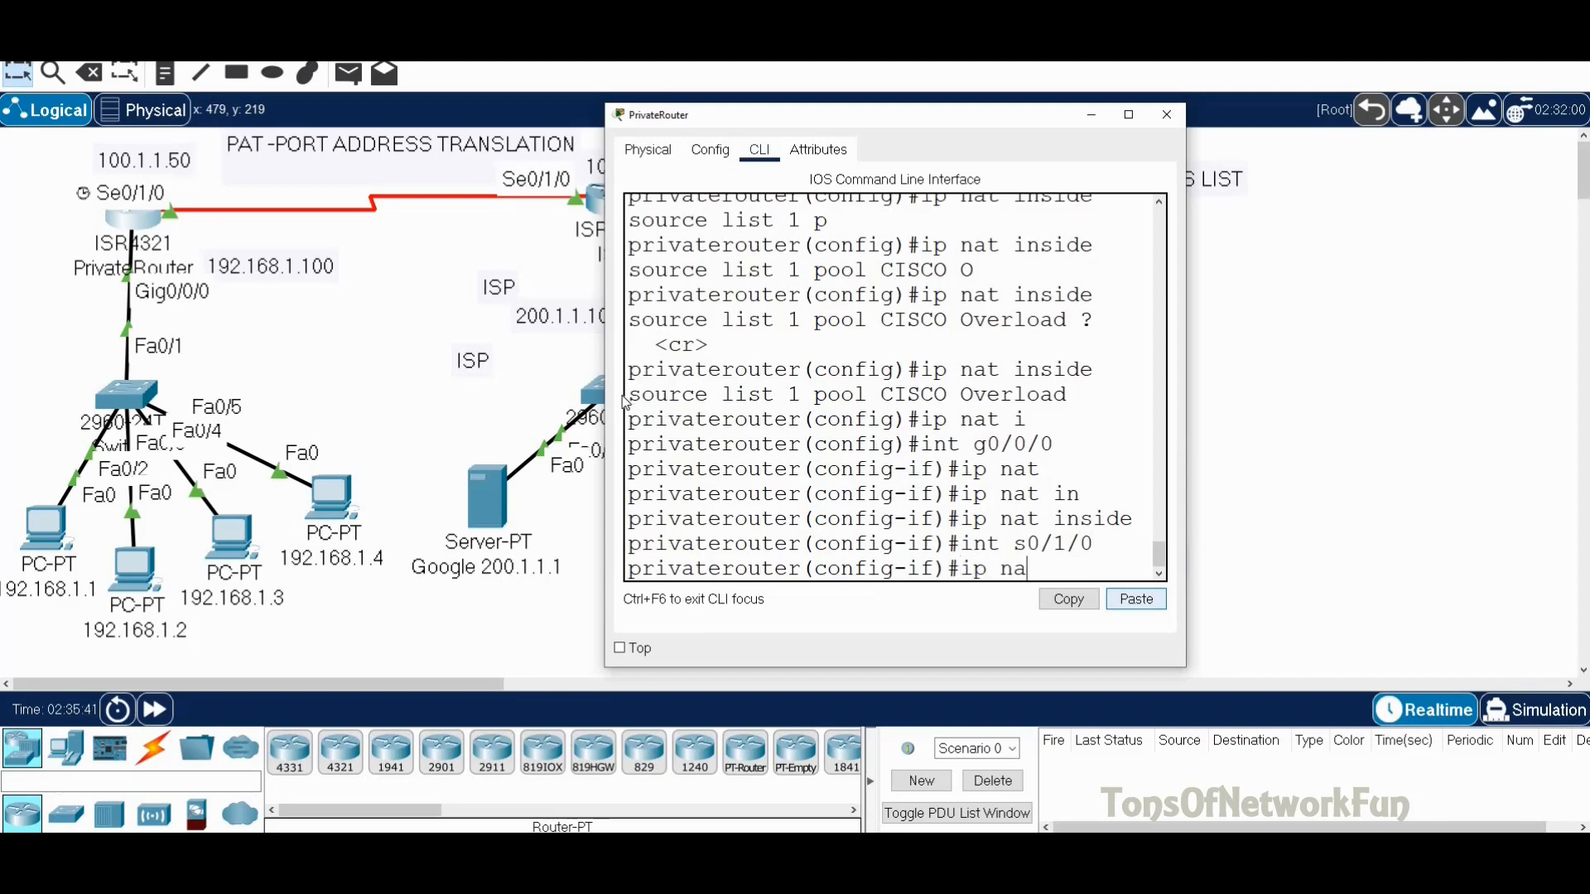
{"action": "key", "text": "Tab"}
{"action": "type", "text": "o"}
{"action": "key", "text": "Tab"}
{"action": "key", "text": "Return"}
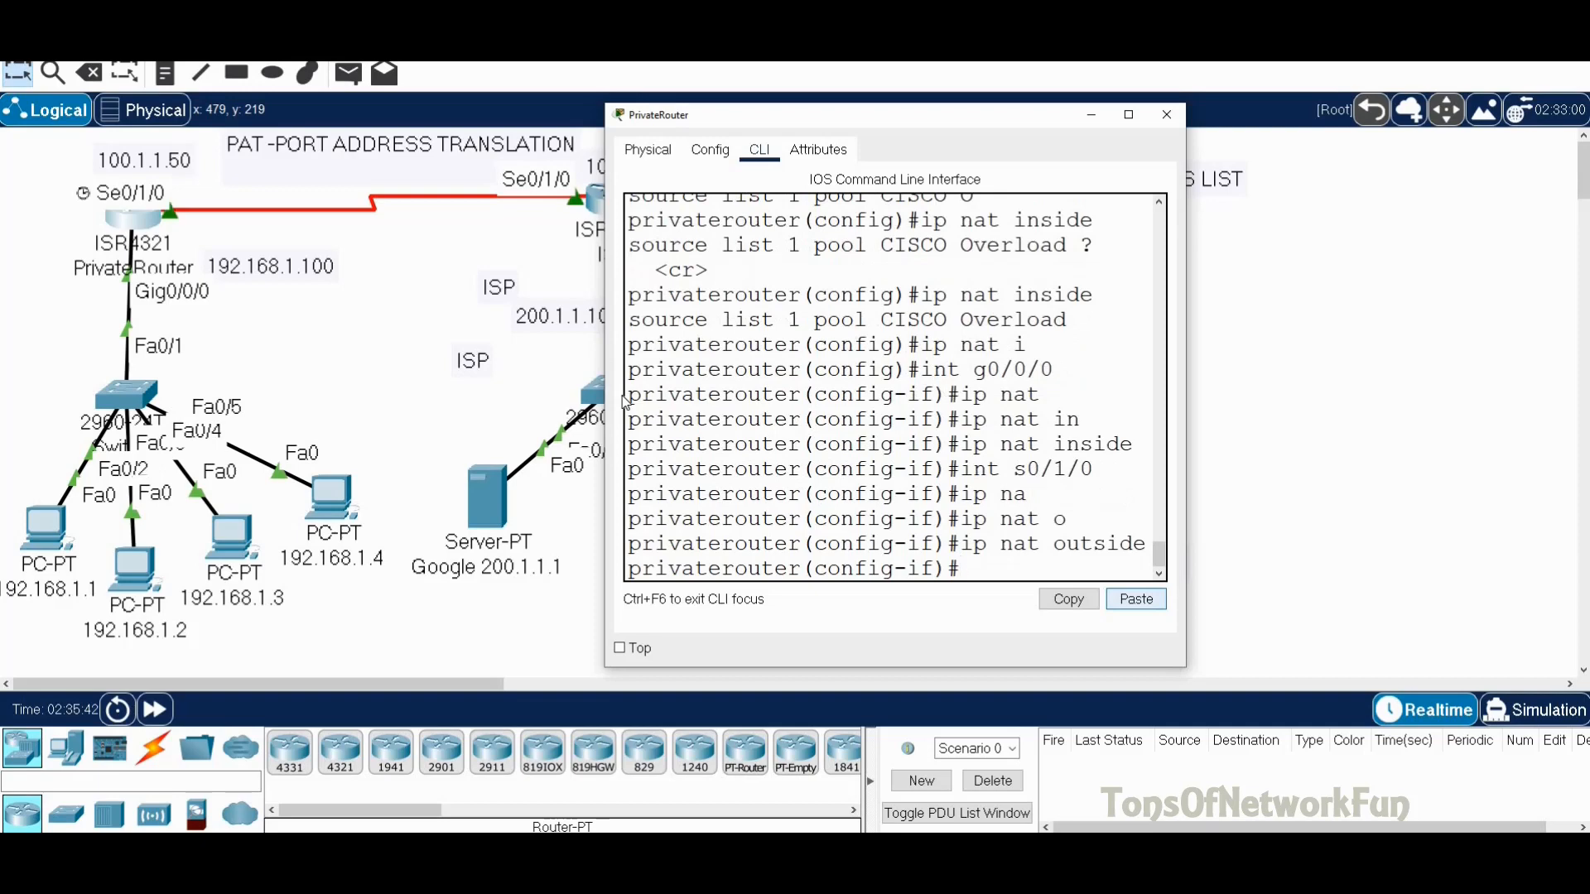
Save PrivateRouter's configuration with do wr and move its window clear of the task notes.
{"action": "type", "text": "do wr"}
{"action": "key", "text": "Return"}
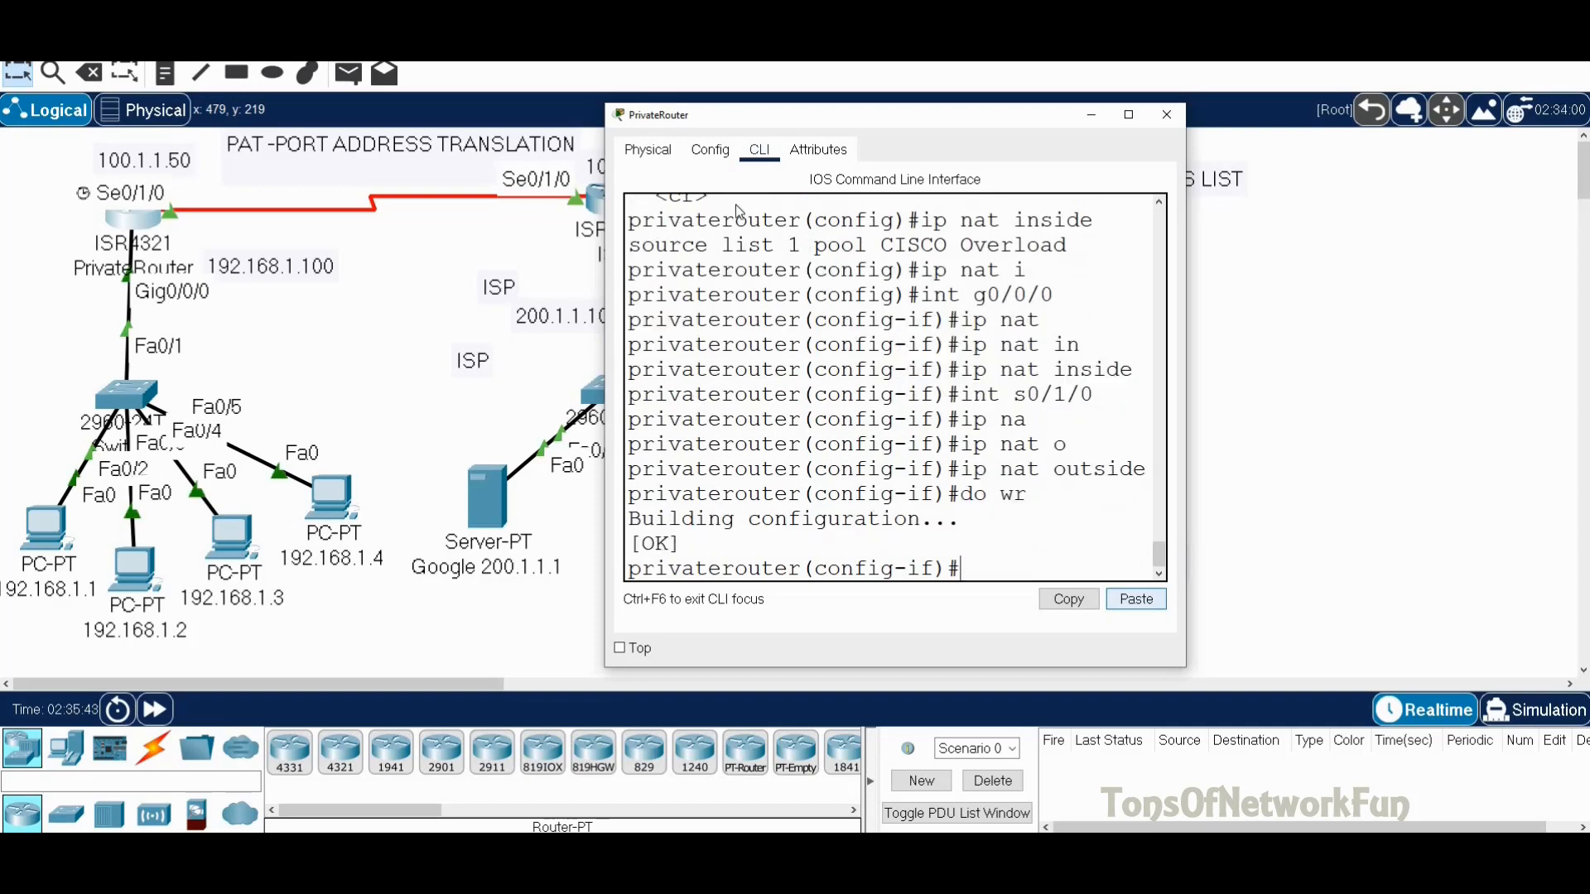
{"action": "left_click_drag", "start_coordinate": [818, 121], "coordinate": [336, 166]}
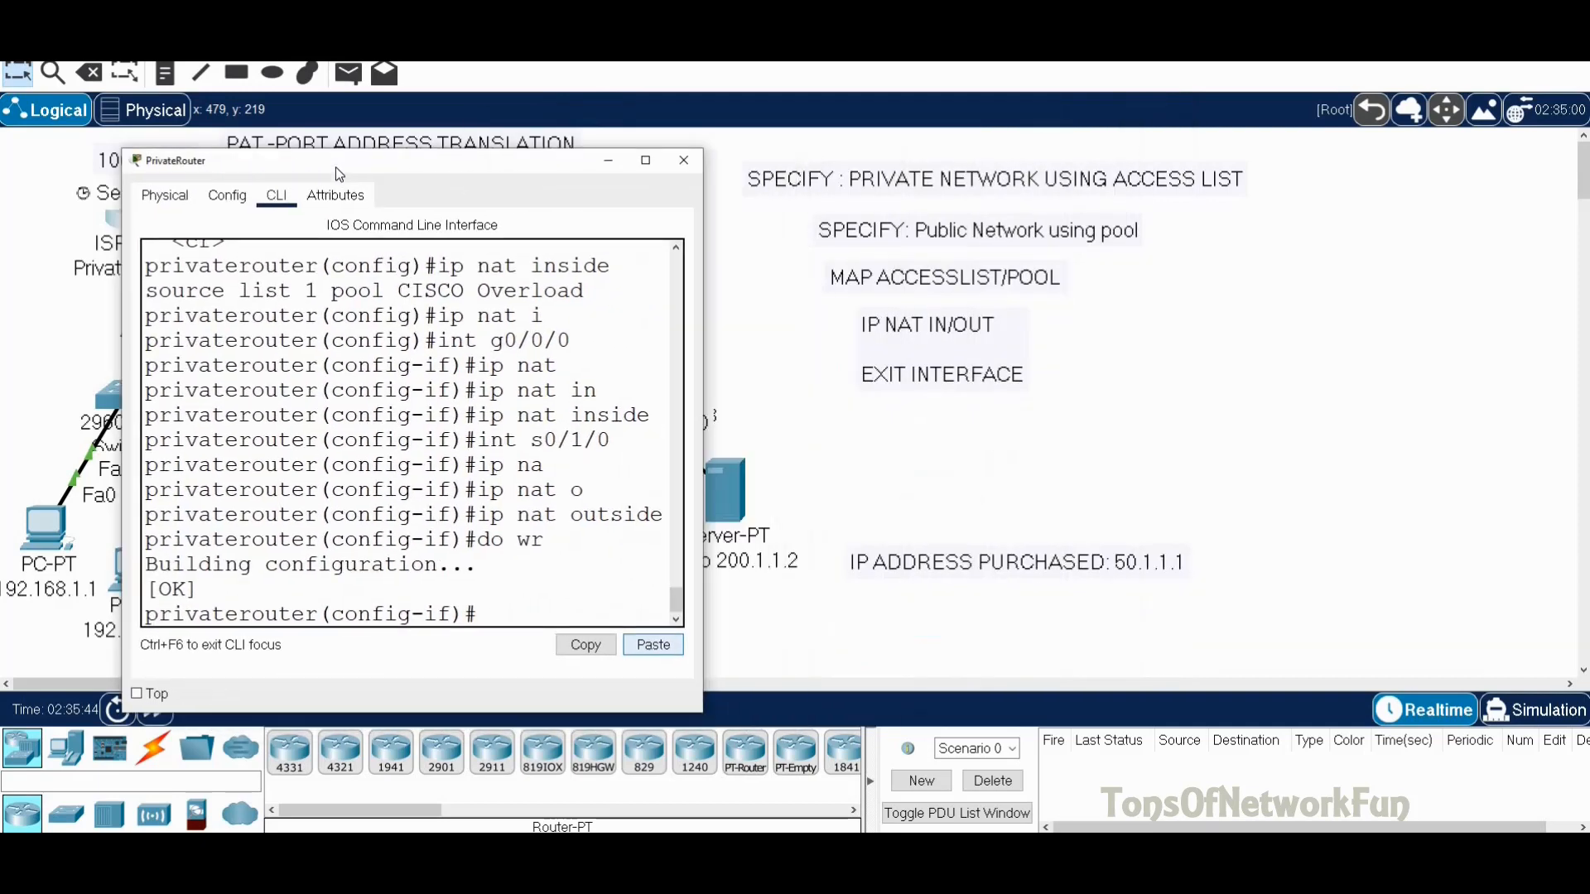
Close PrivateRouter's window, open PC 192.168.1.1's Command Prompt and ping the Google server at 200.1.1.1.
{"action": "left_click_drag", "start_coordinate": [418, 170], "coordinate": [393, 200]}
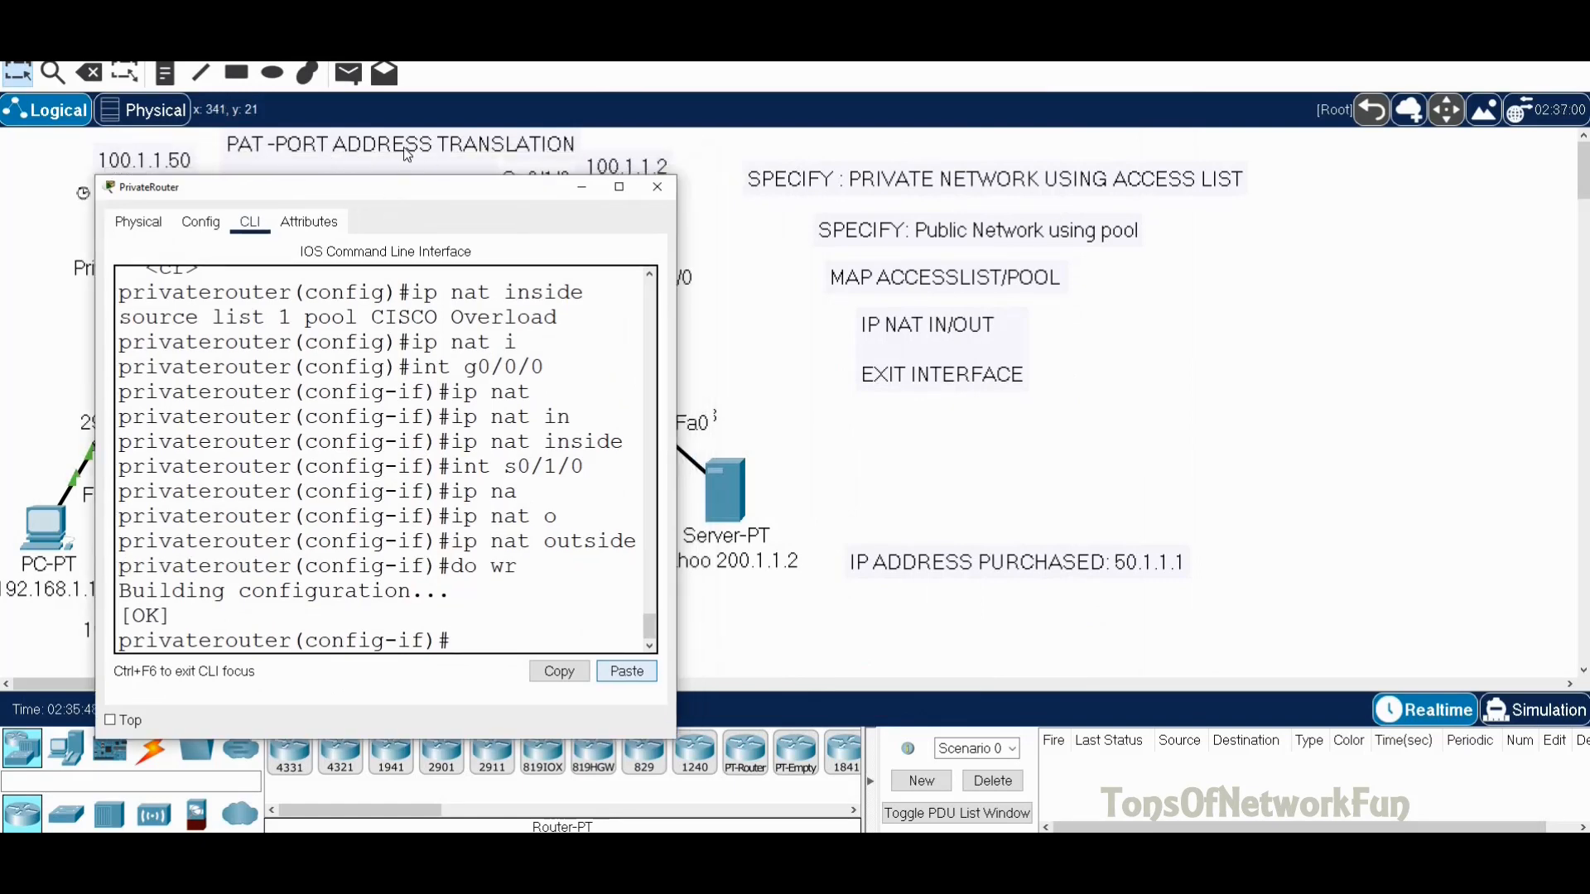
{"action": "left_click", "coordinate": [658, 188]}
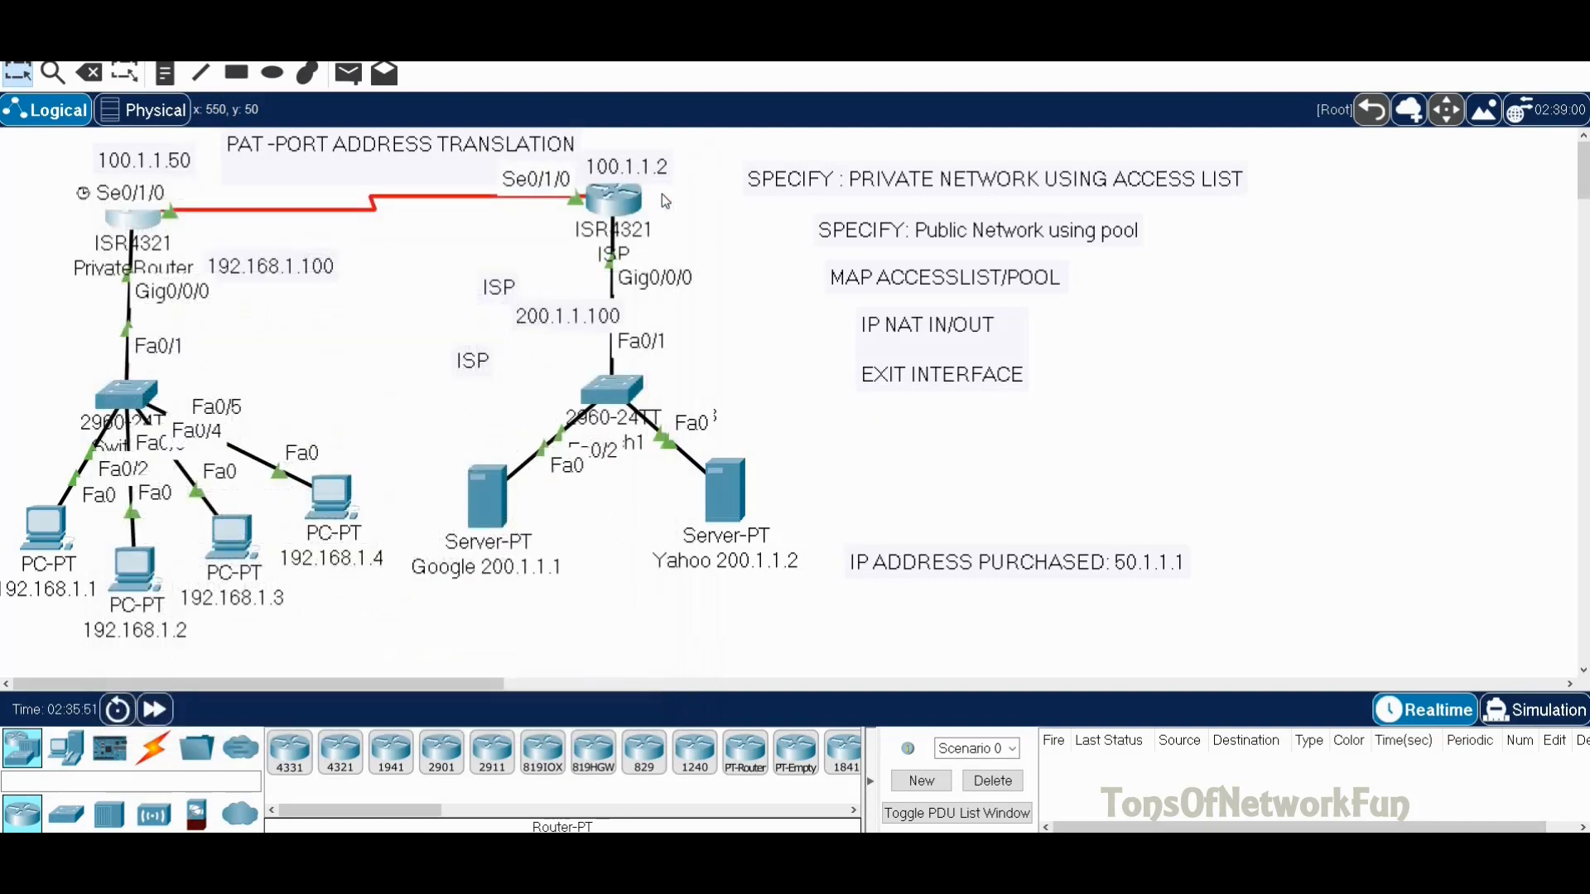
{"action": "left_click", "coordinate": [50, 529]}
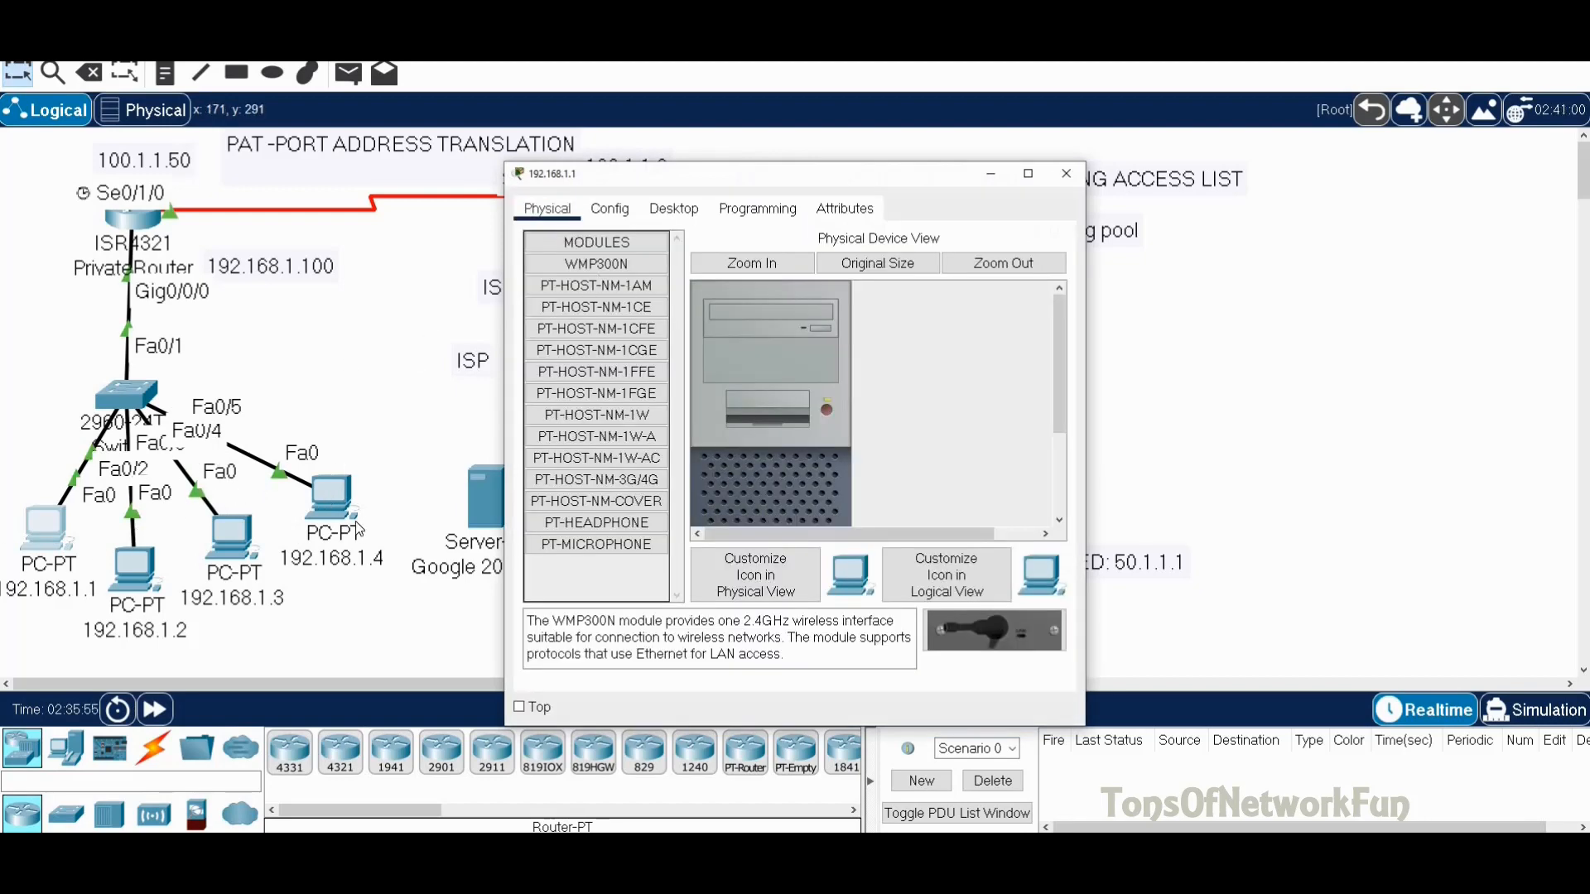
{"action": "left_click", "coordinate": [673, 208]}
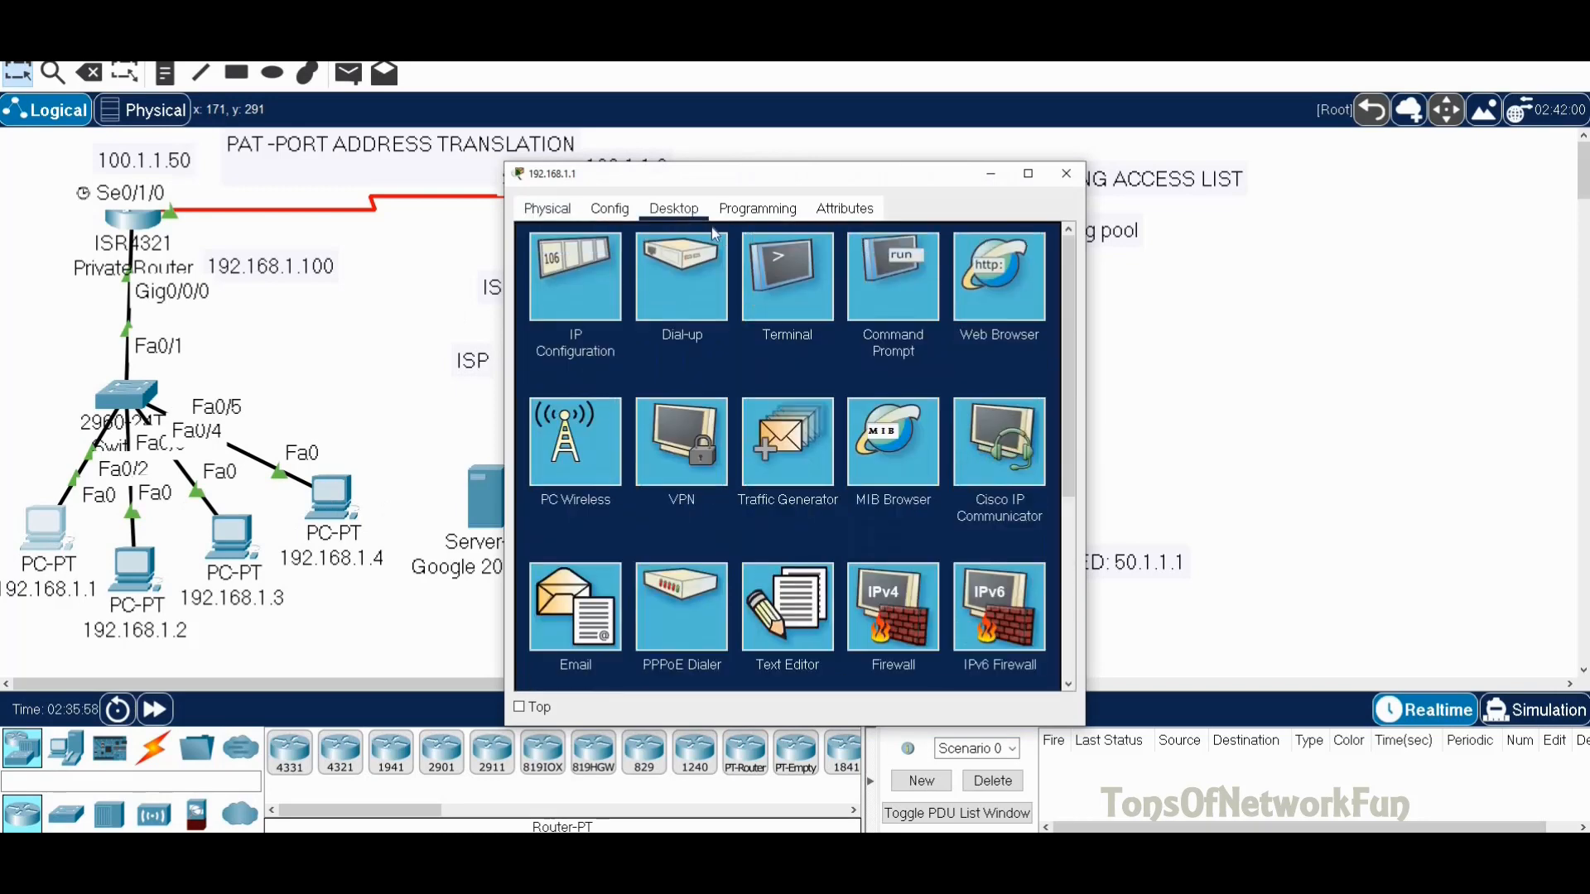
{"action": "left_click", "coordinate": [910, 311]}
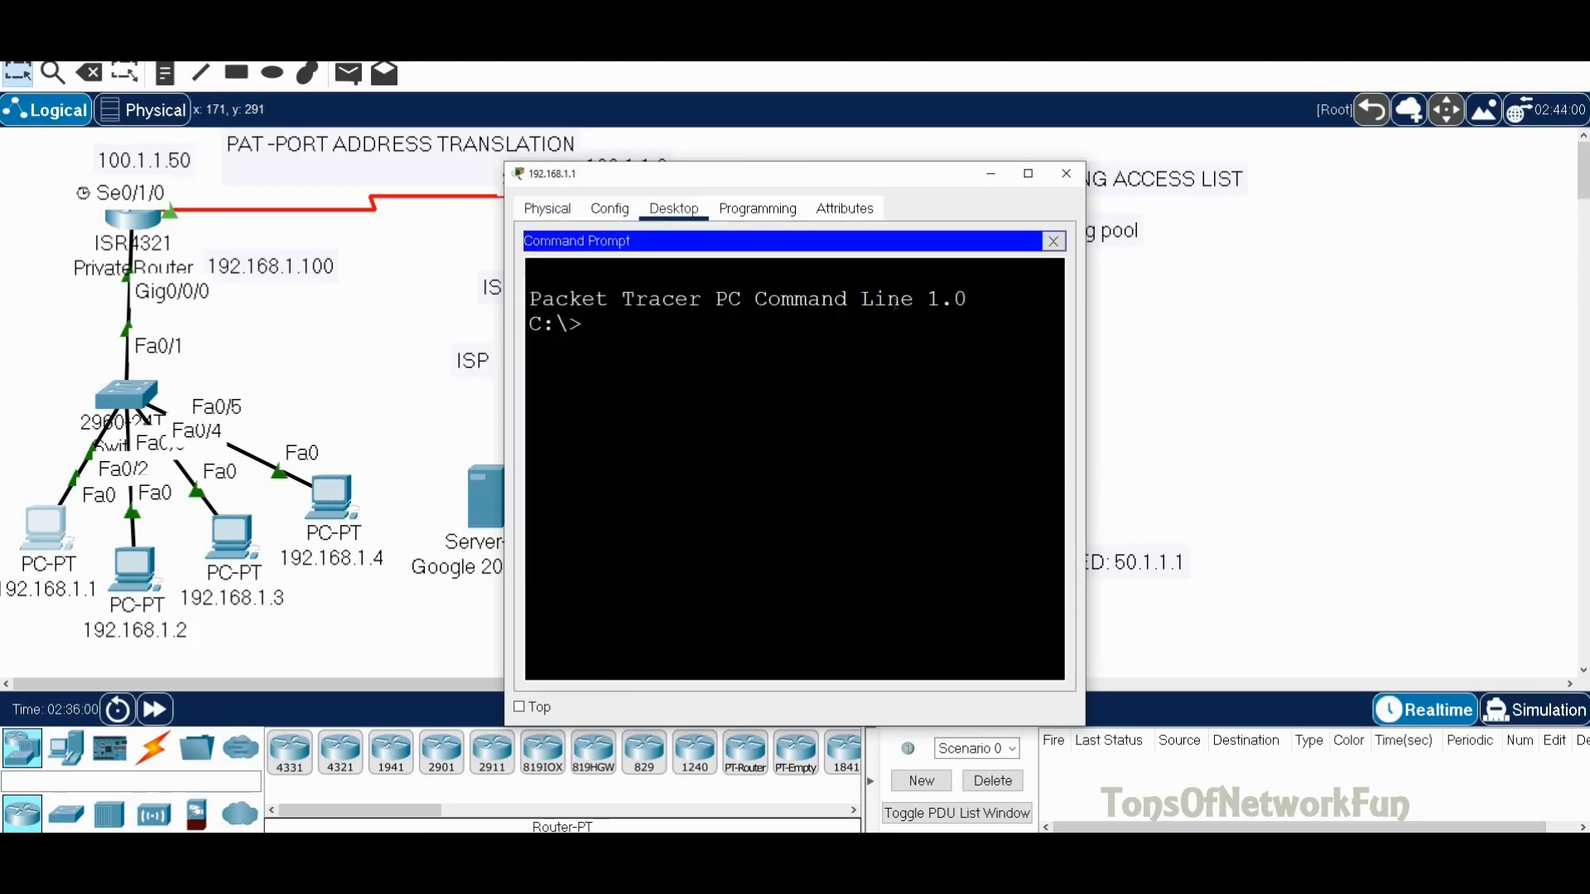
{"action": "type", "text": "ping"}
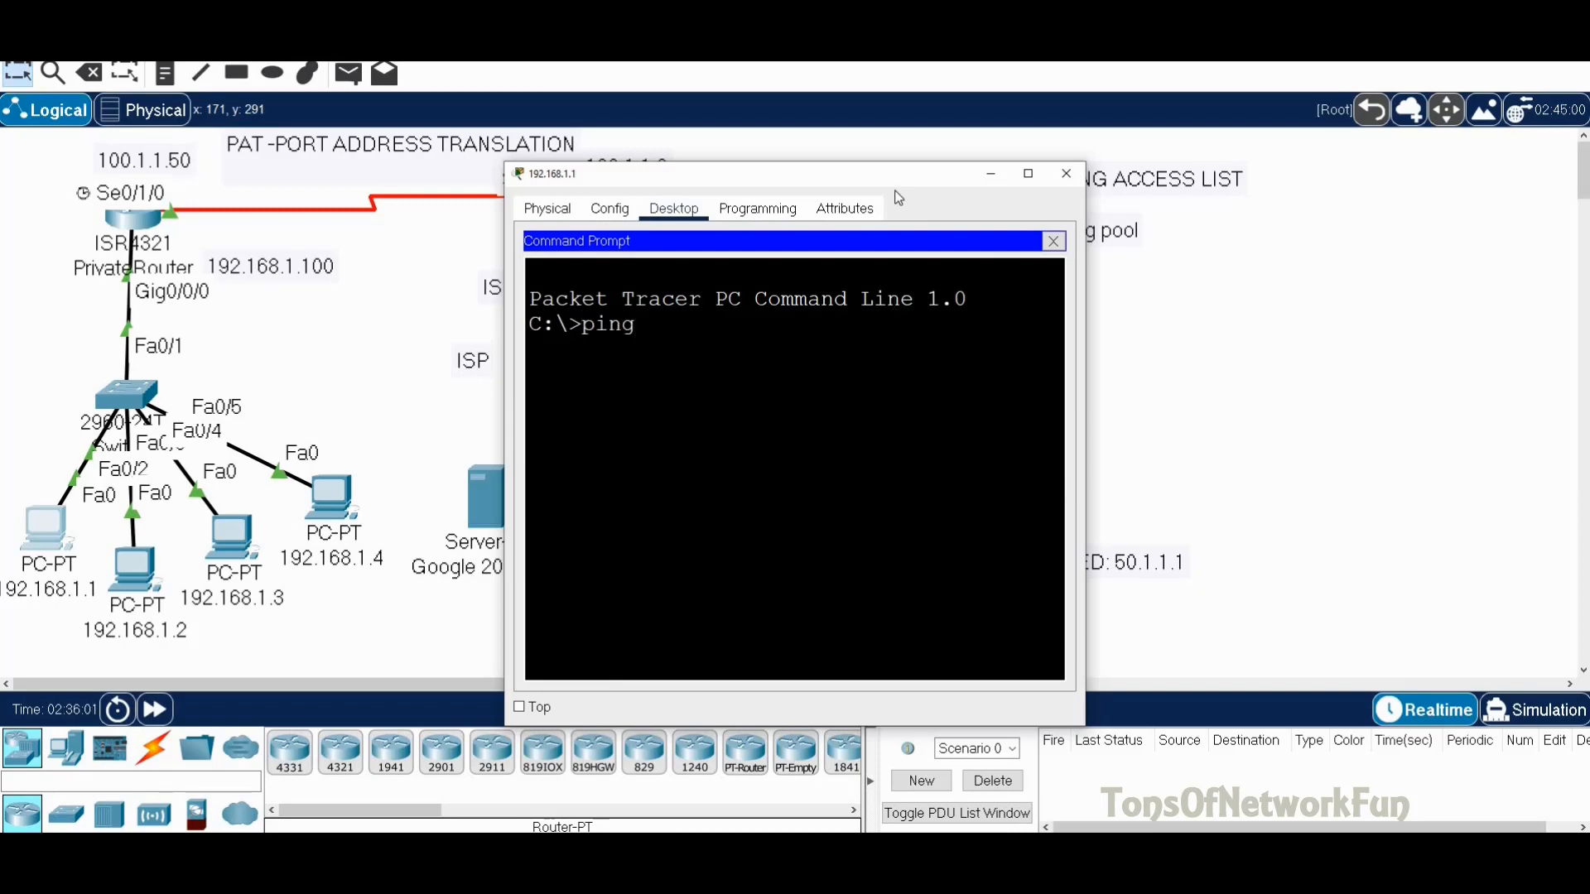
{"action": "left_click_drag", "start_coordinate": [963, 168], "coordinate": [1129, 145]}
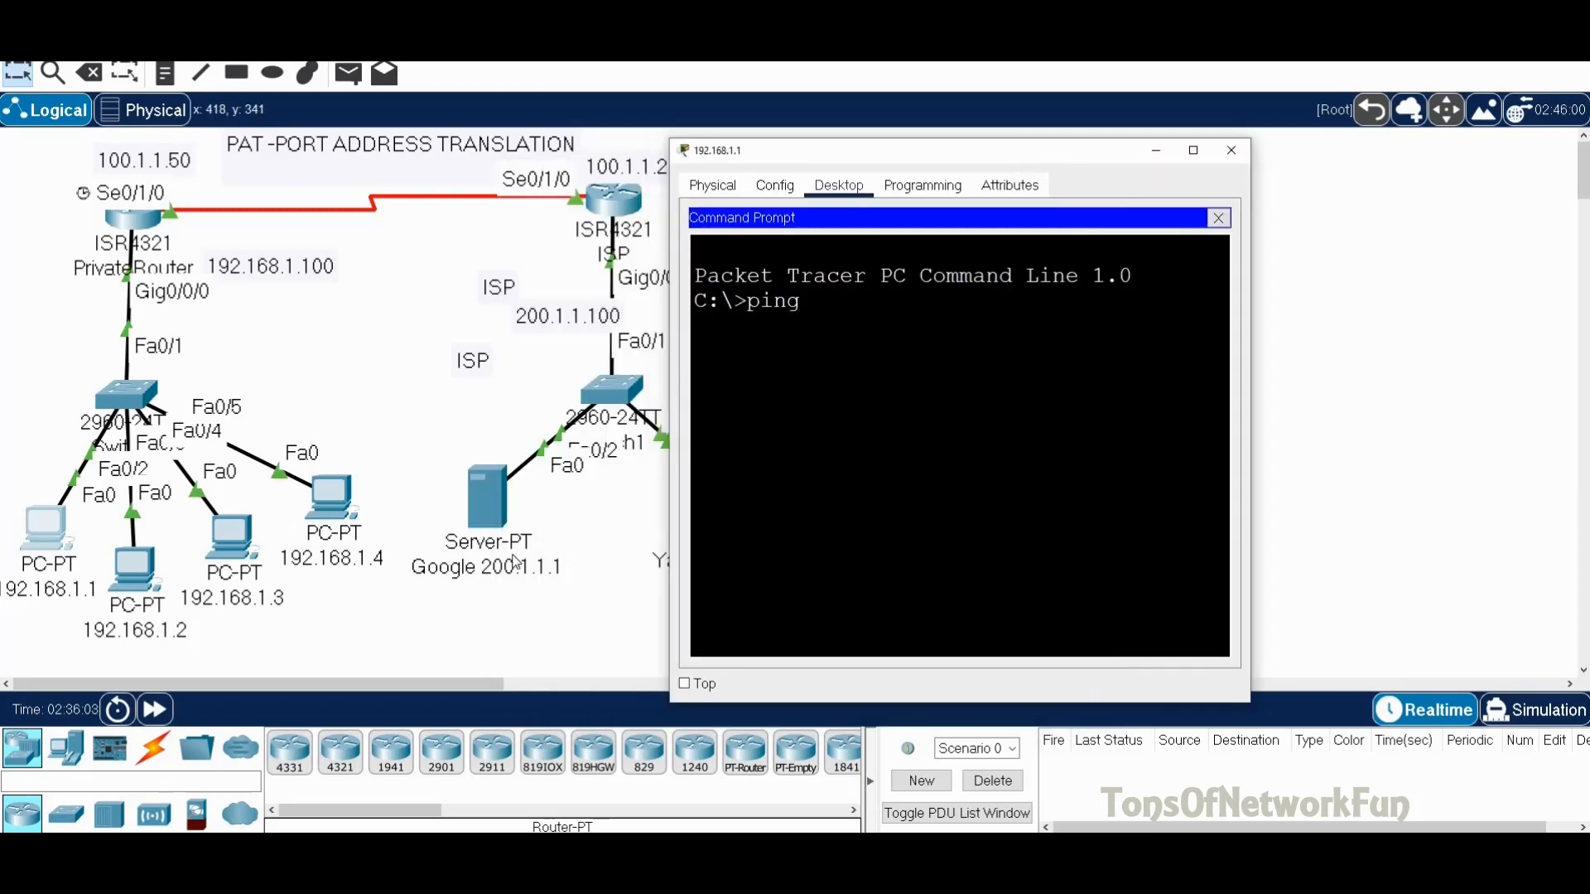
{"action": "type", "text": "200.1.1.1"}
{"action": "key", "text": "Return"}
Ping 200.1.1.1 from PC 192.168.1.2's Command Prompt and close that PC's window.
{"action": "left_click", "coordinate": [147, 581]}
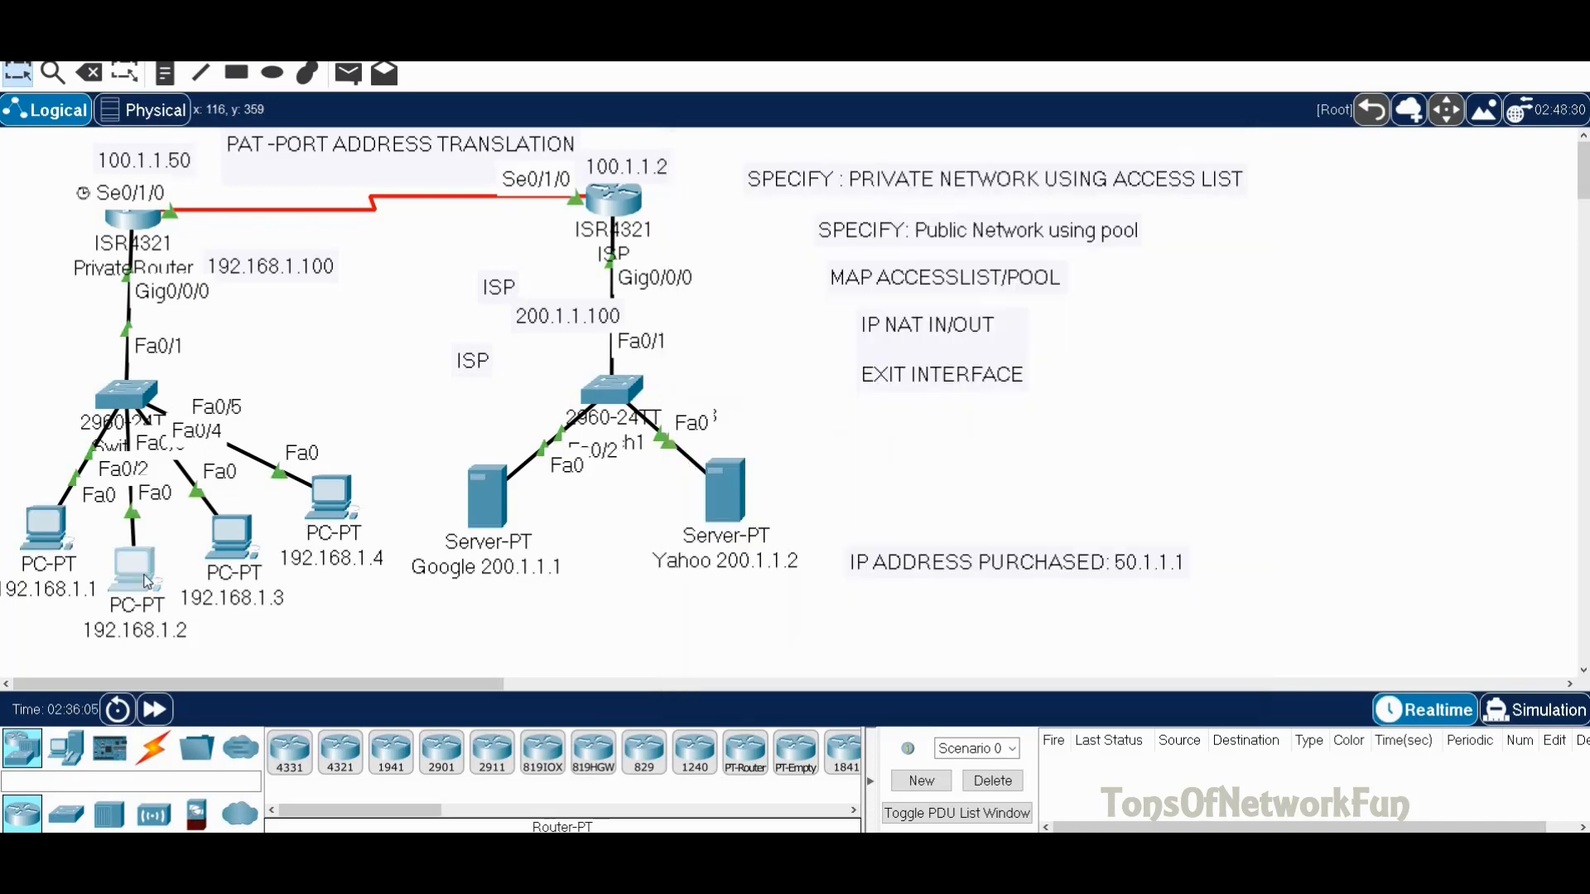
{"action": "left_click", "coordinate": [699, 215]}
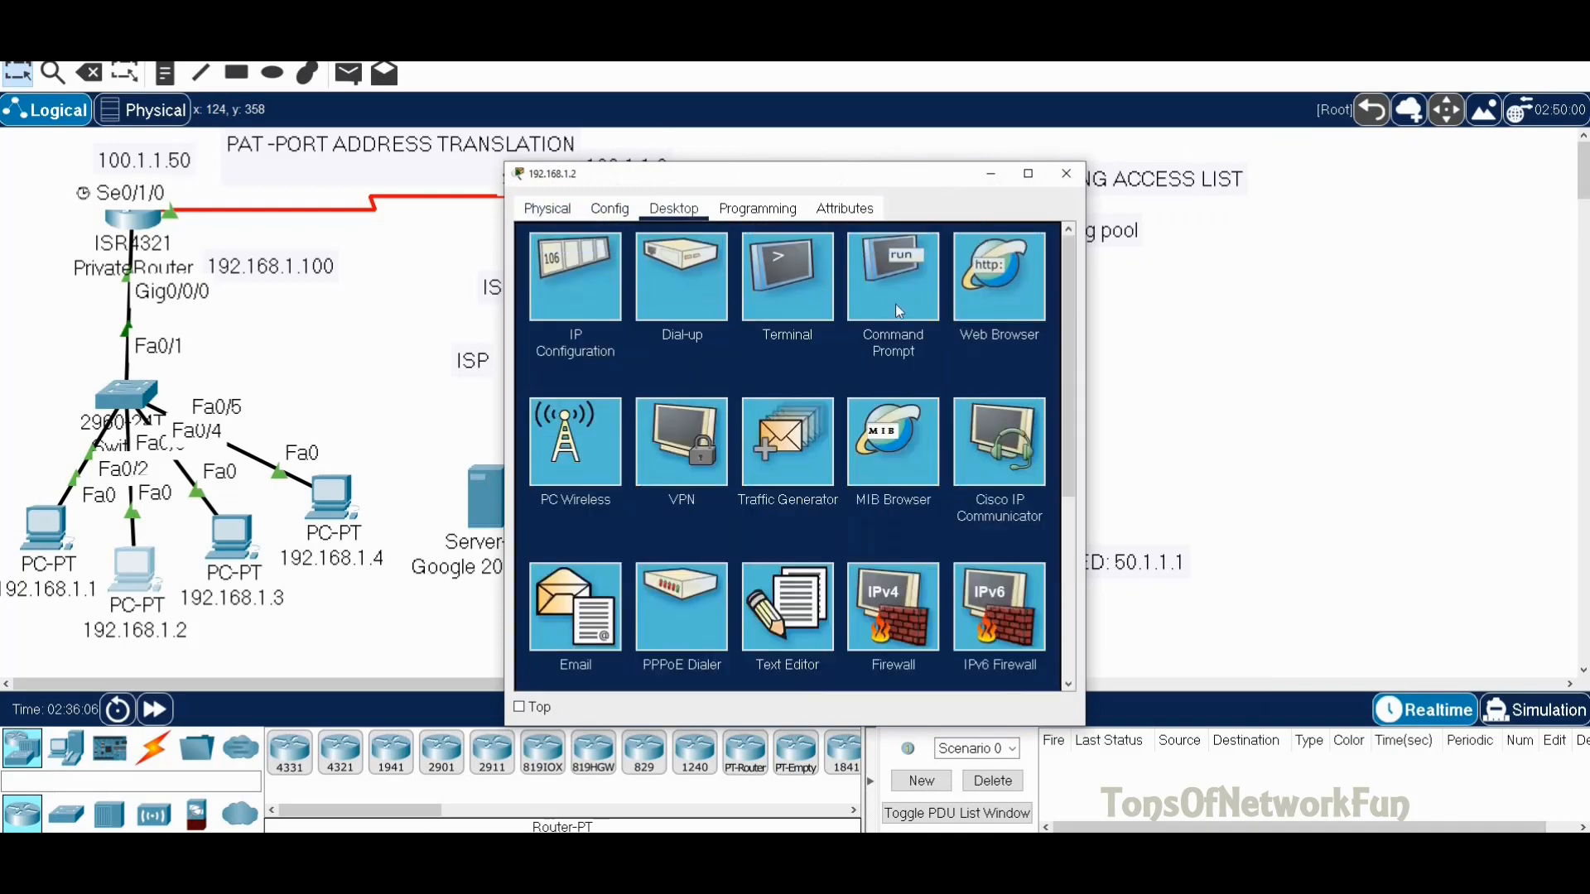
{"action": "left_click", "coordinate": [894, 308]}
{"action": "type", "text": "pin"}
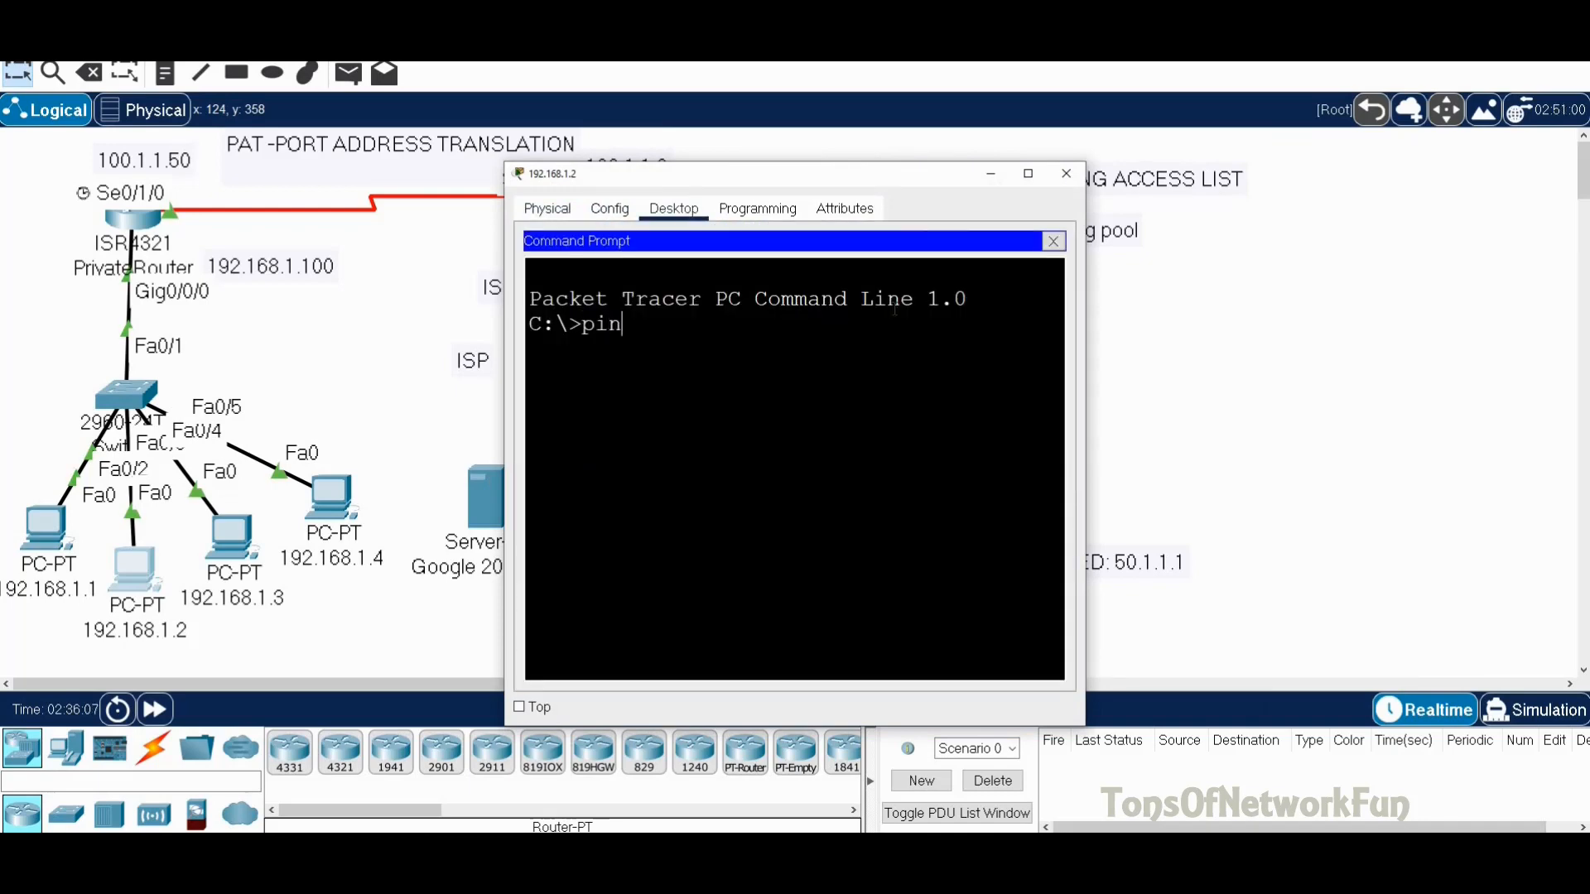
{"action": "type", "text": "g 200.1.1.1"}
{"action": "key", "text": "Return"}
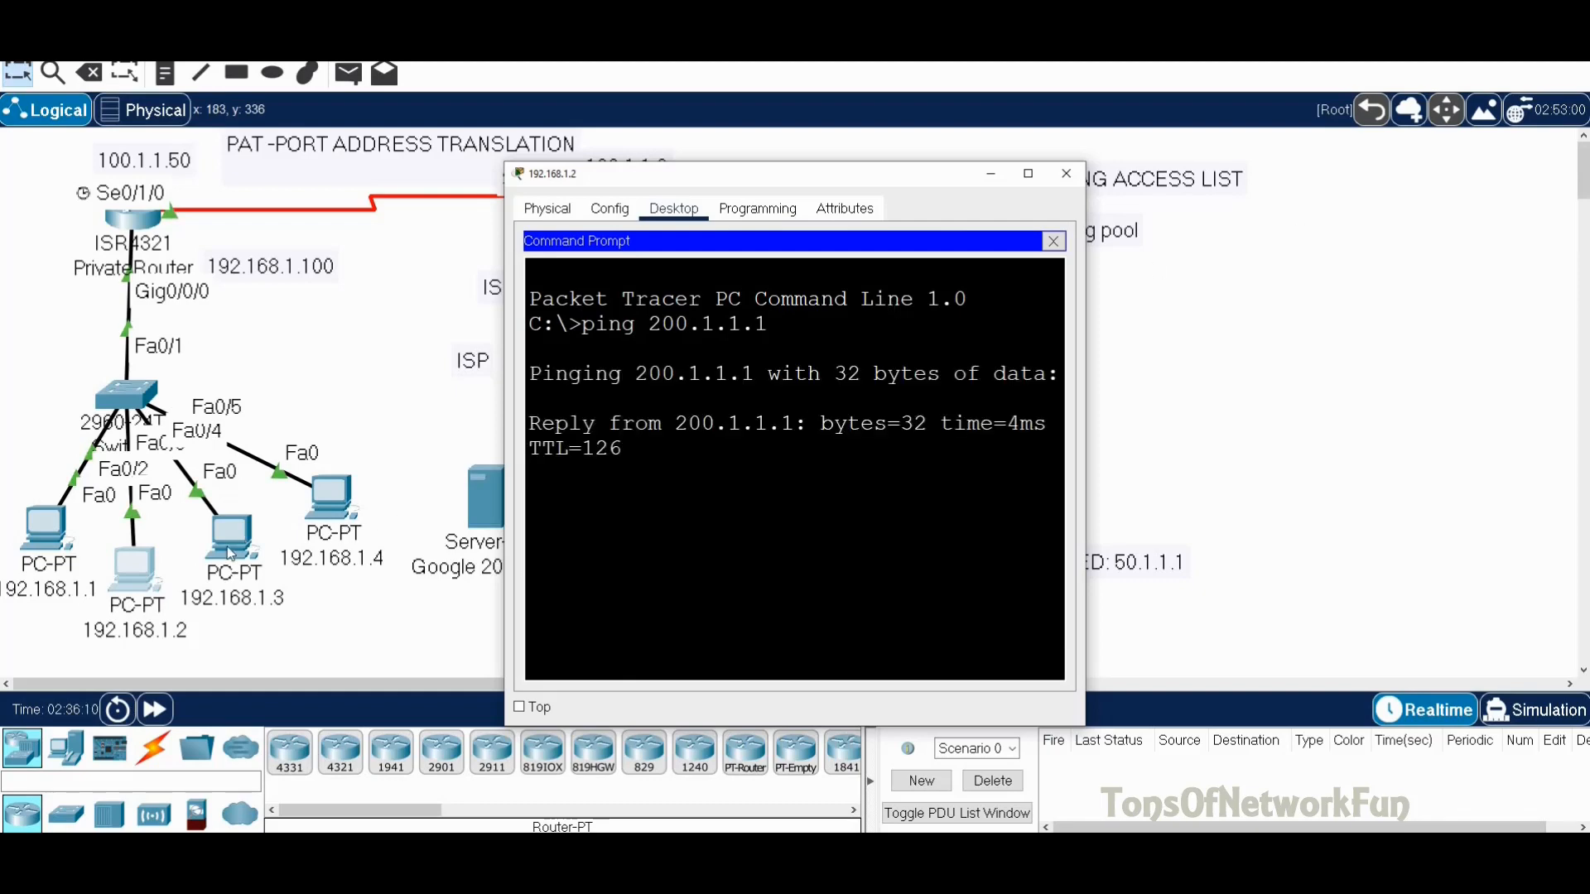
{"action": "left_click", "coordinate": [1066, 173]}
Open PC 192.168.1.3's Command Prompt and ping 200.1.1.1.
{"action": "left_click", "coordinate": [230, 553]}
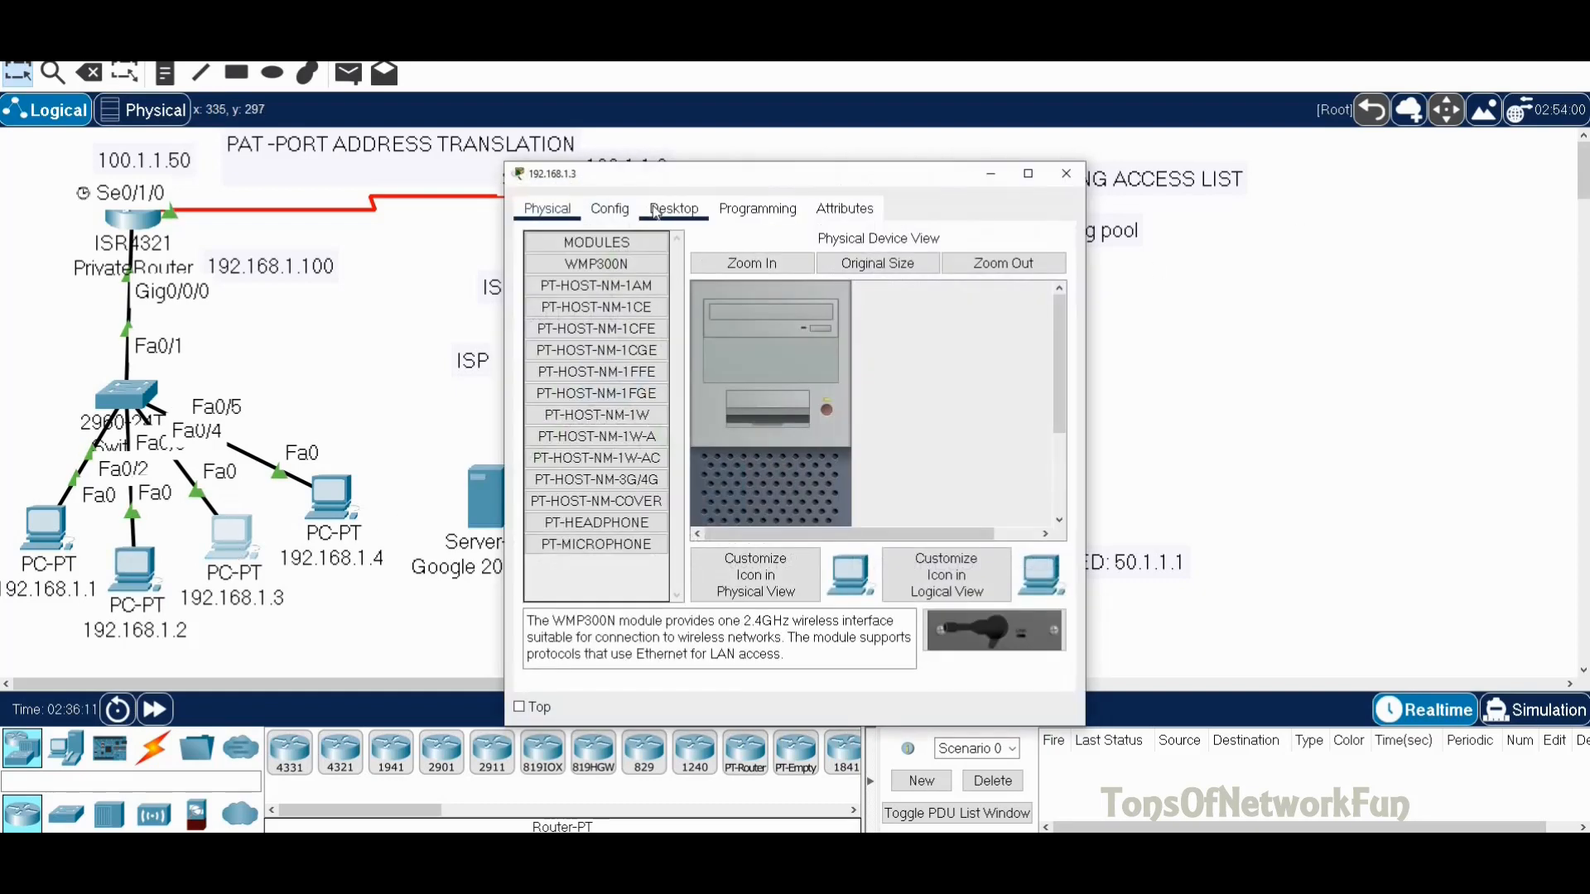
{"action": "left_click", "coordinate": [673, 209]}
{"action": "left_click", "coordinate": [872, 303]}
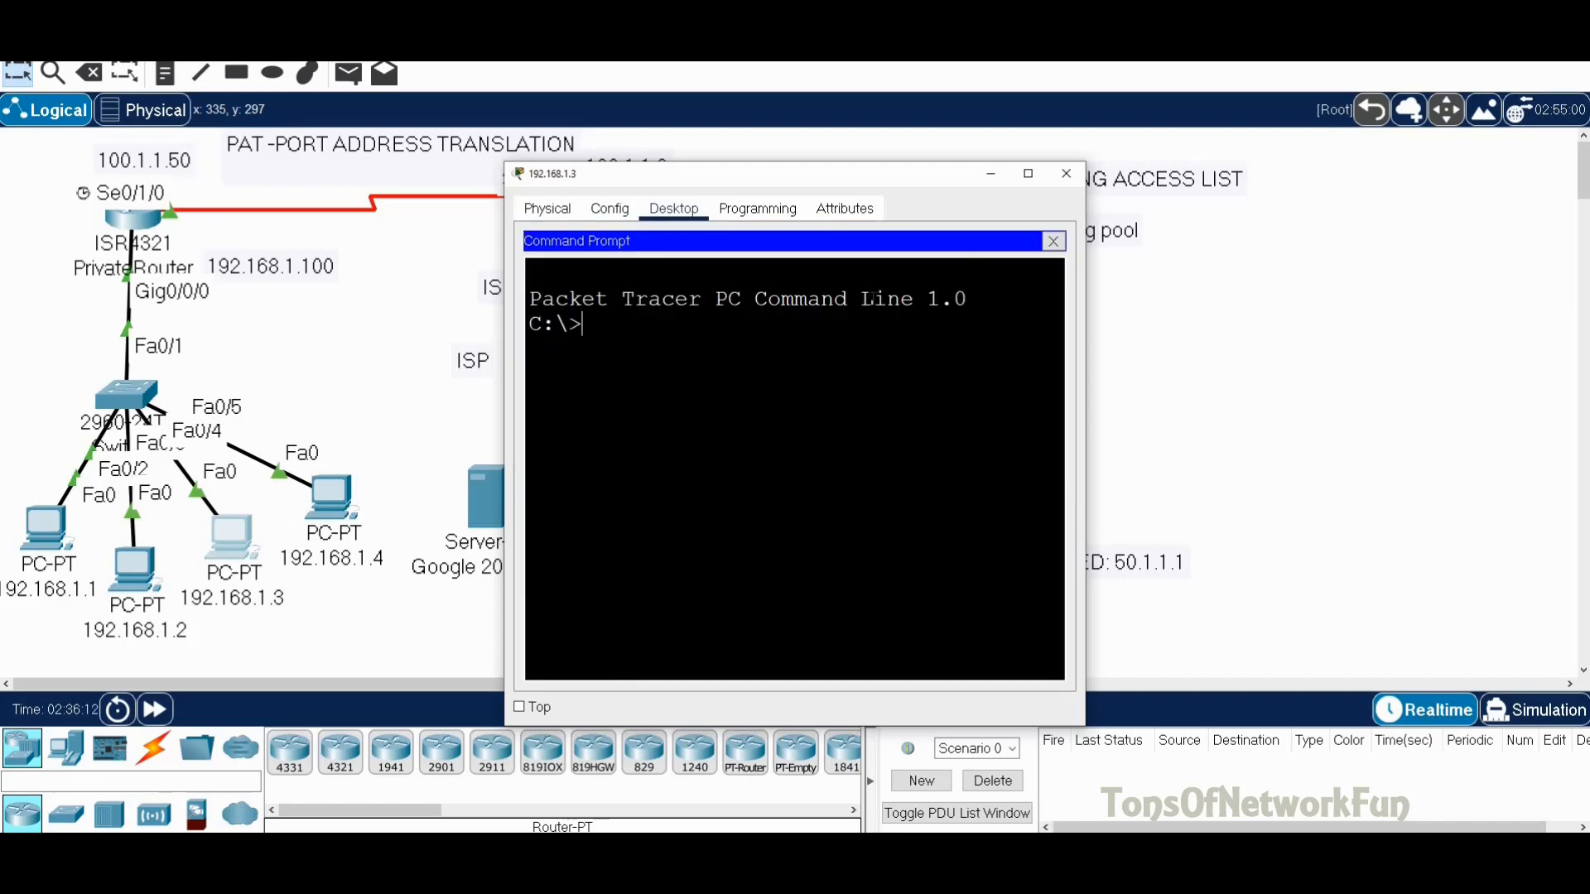
{"action": "type", "text": "ping 200.1.1.1"}
{"action": "key", "text": "Return"}
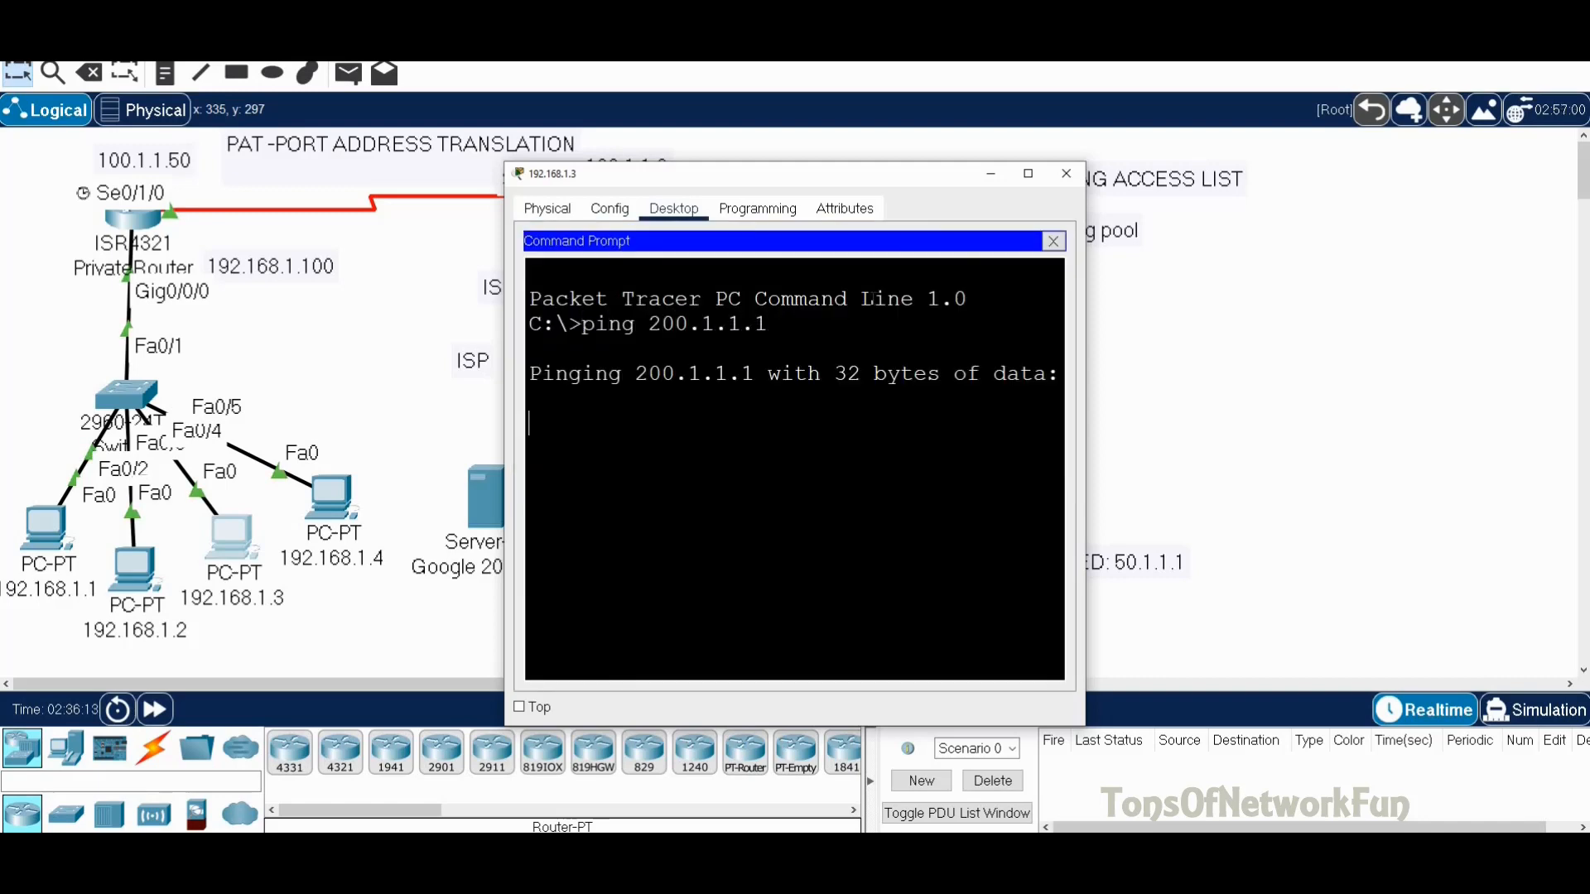
Open PC 192.168.1.4's Command Prompt and ping the Google server at 200.1.1.1.
{"action": "left_click", "coordinate": [343, 502]}
{"action": "left_click", "coordinate": [341, 500]}
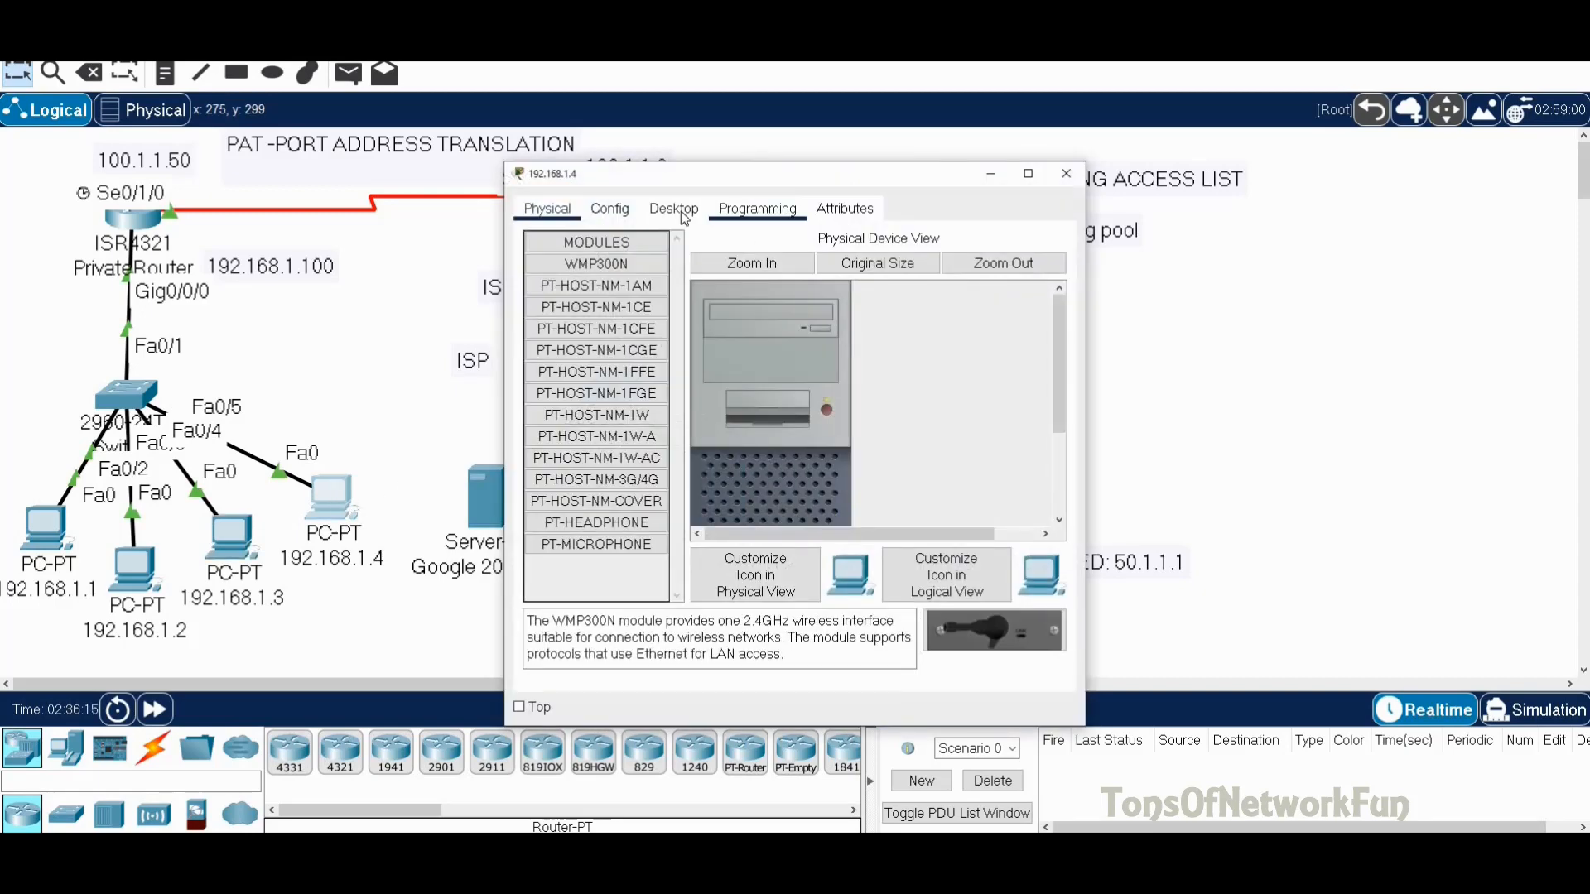
{"action": "left_click", "coordinate": [674, 209]}
{"action": "left_click", "coordinate": [880, 283]}
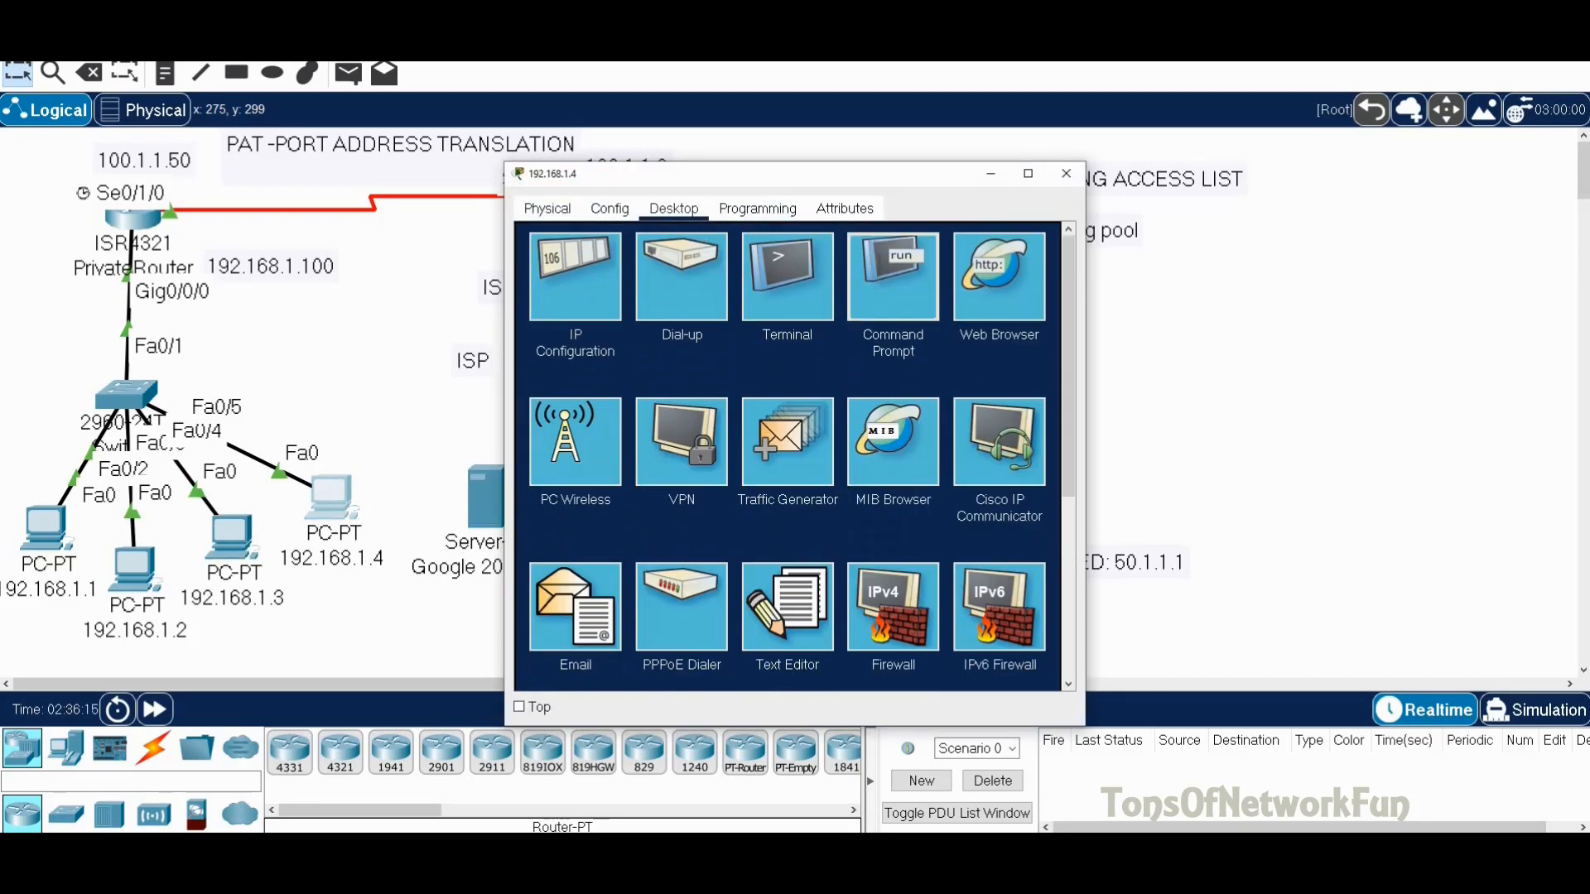
{"action": "type", "text": "ping 200.1."}
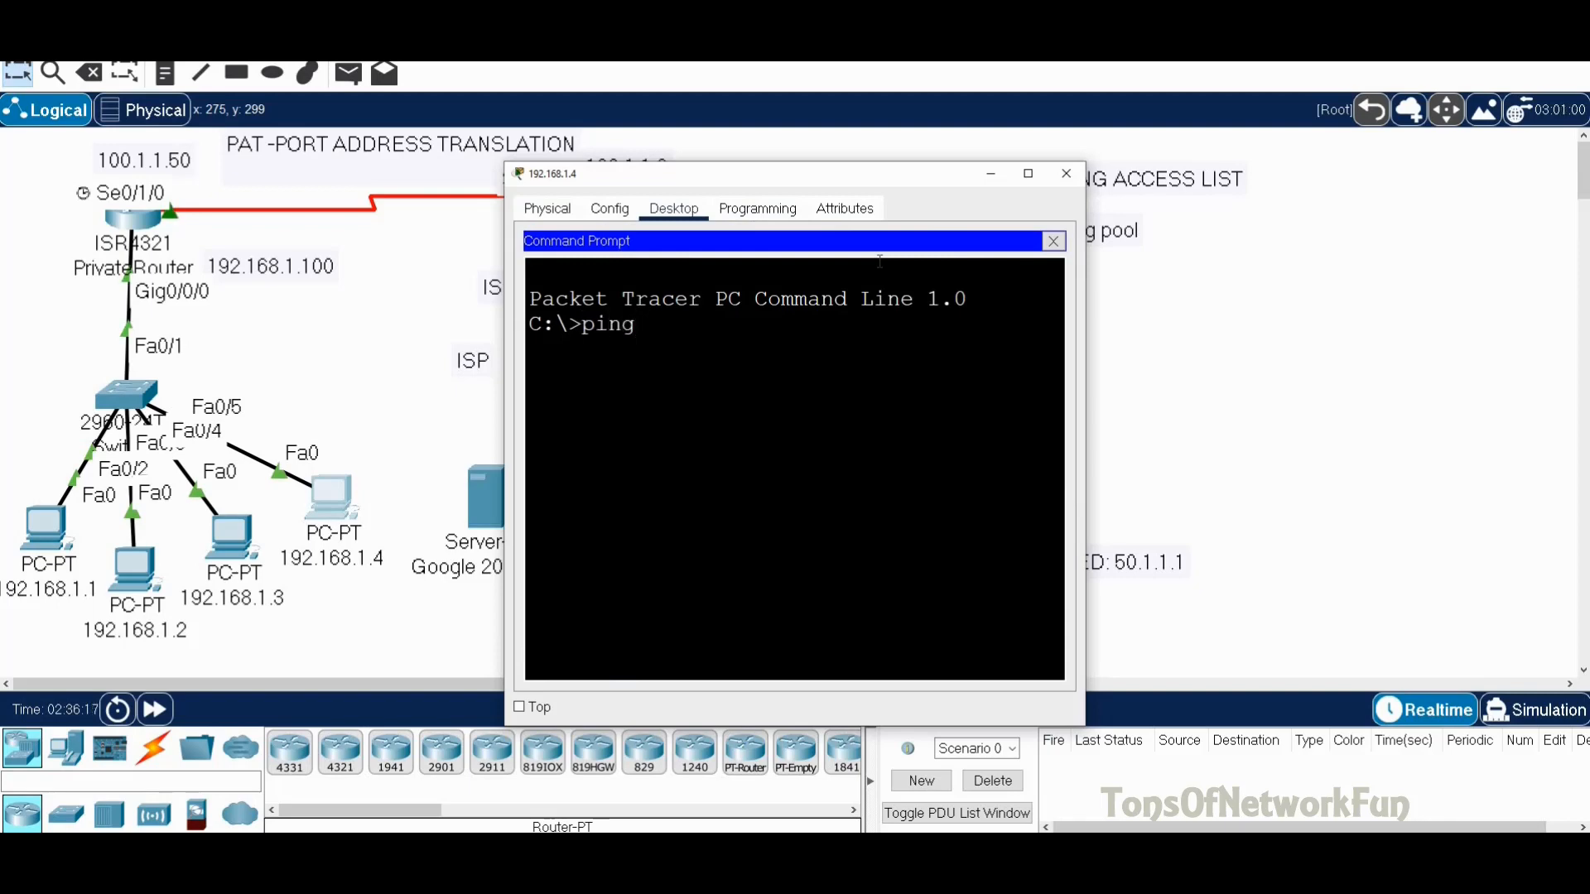
{"action": "type", "text": "1.1"}
{"action": "key", "text": "Return"}
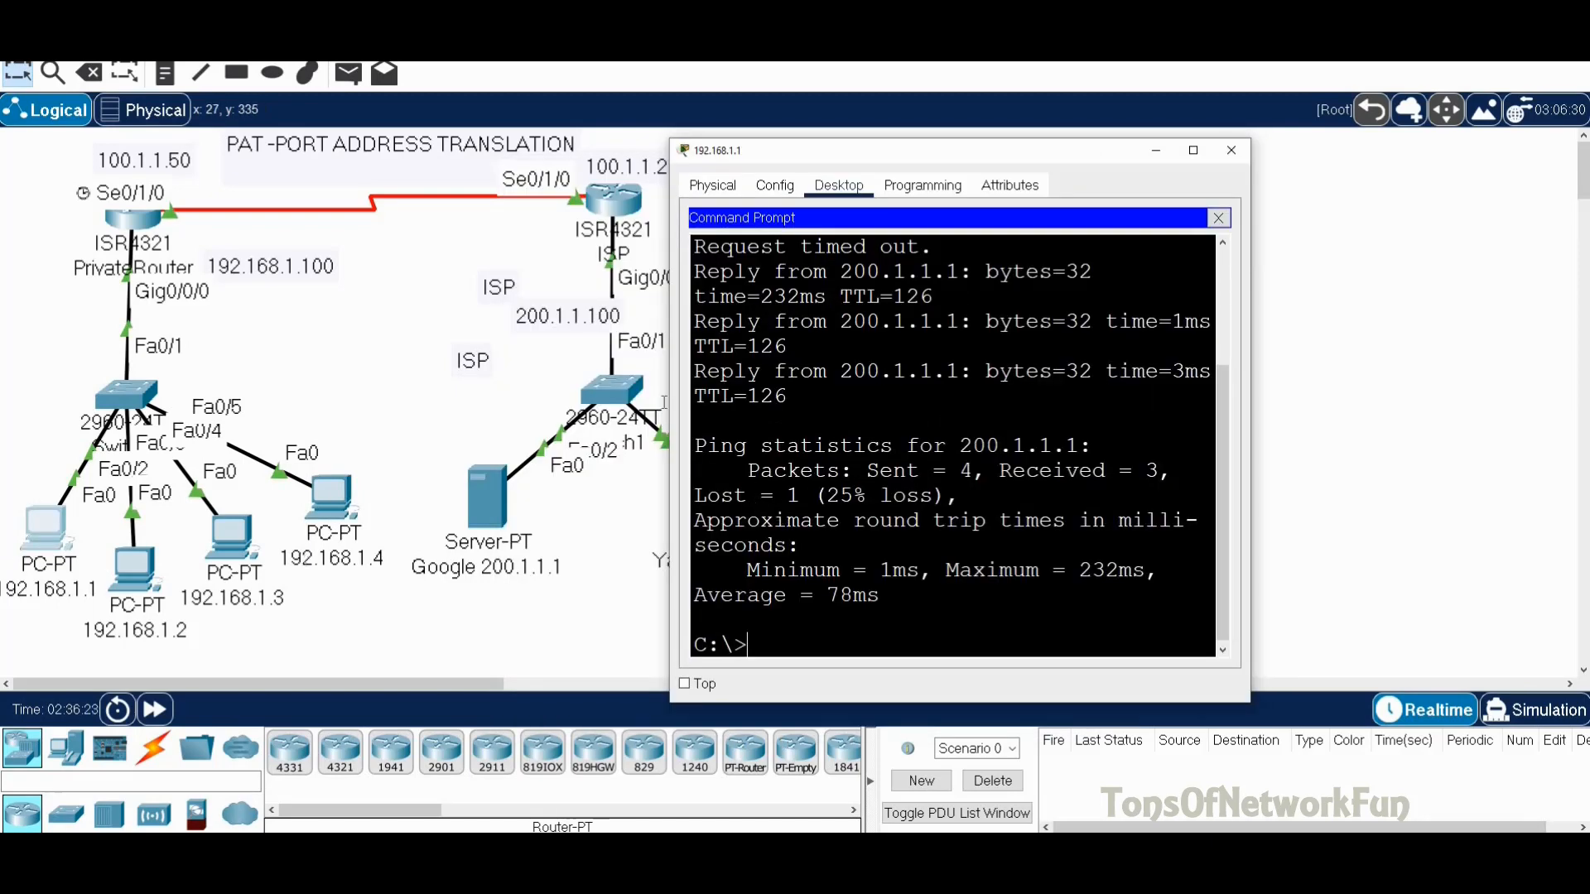
Check the ping results on PCs 192.168.1.1, 192.168.1.2 and 192.168.1.3, closing each PC's window.
{"action": "left_click", "coordinate": [1231, 150]}
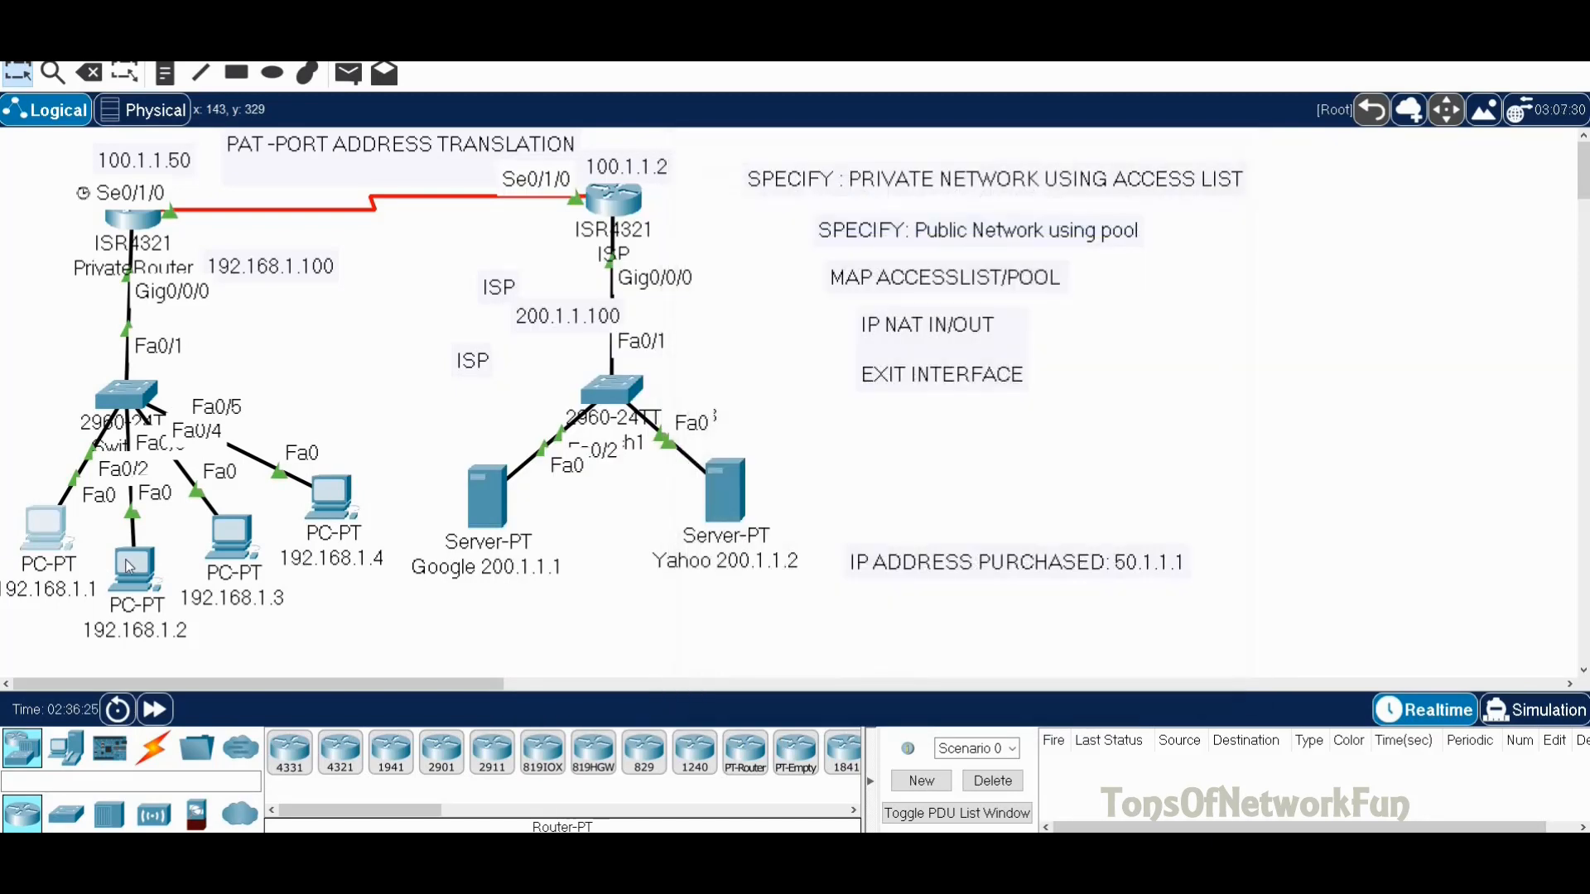
{"action": "left_click", "coordinate": [133, 567]}
{"action": "left_click", "coordinate": [1066, 173]}
{"action": "left_click", "coordinate": [245, 530]}
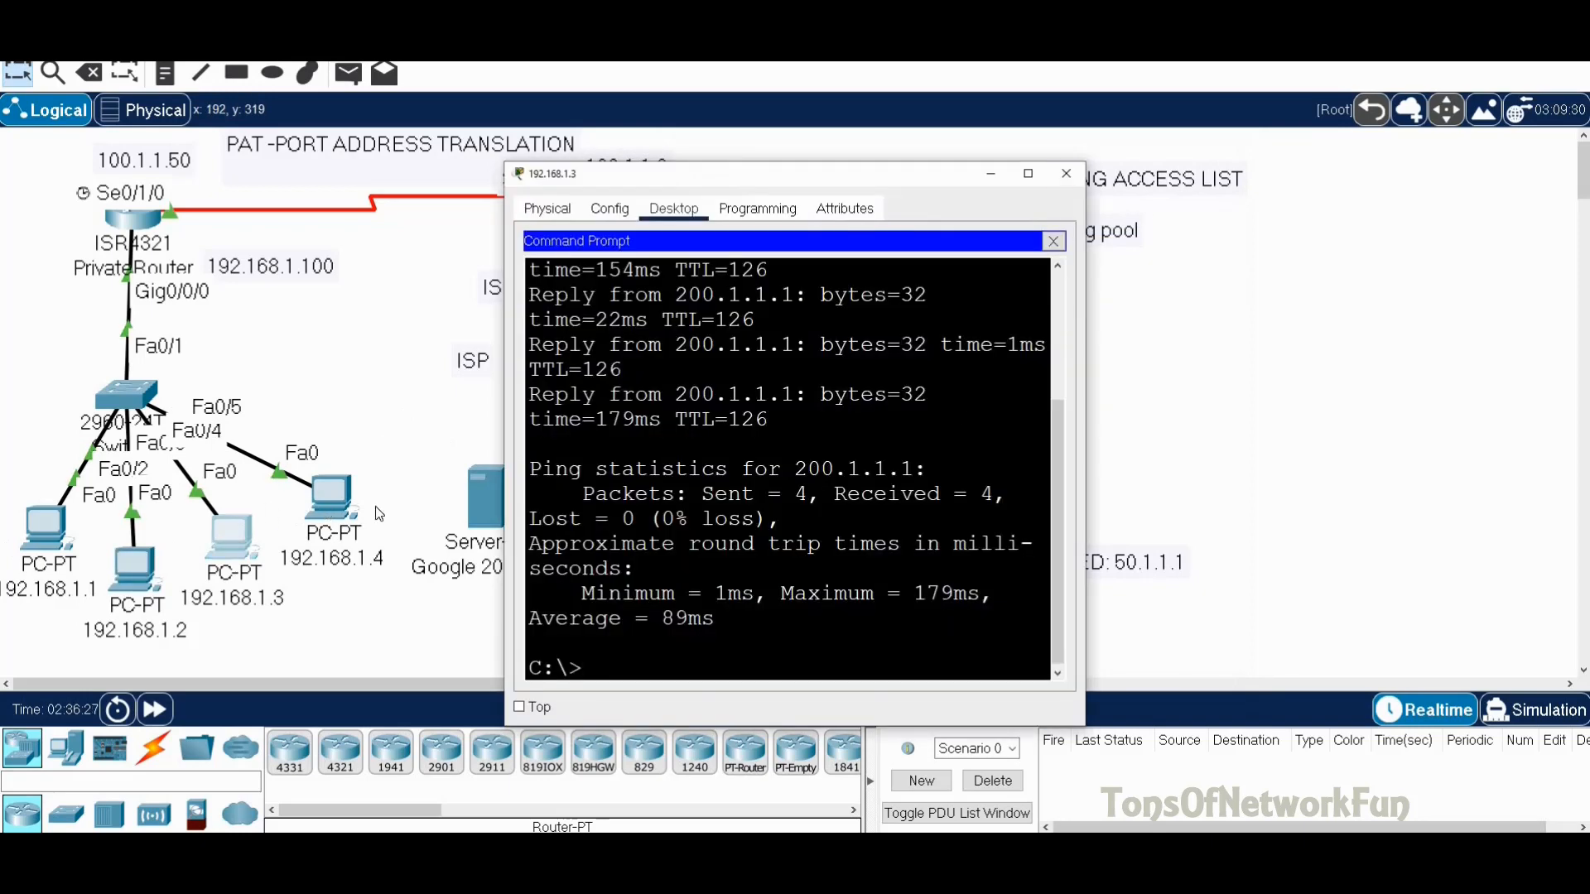
{"action": "left_click", "coordinate": [1066, 173]}
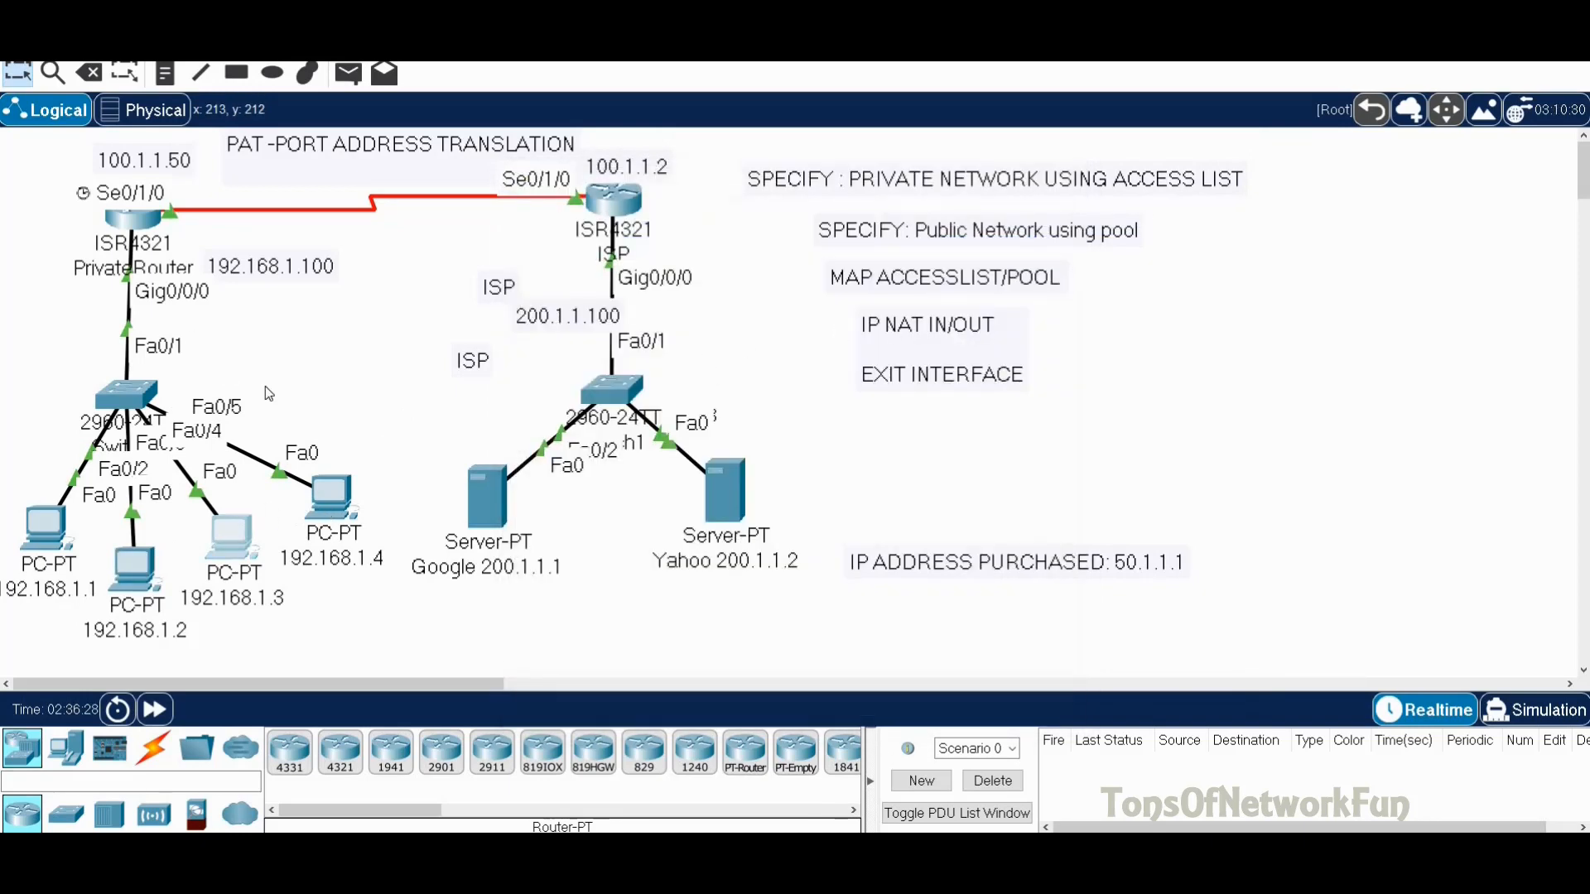
Reopen PrivateRouter's CLI, exit interface configuration mode and list the NAT translations with do sh ip nat t.
{"action": "left_click", "coordinate": [134, 219]}
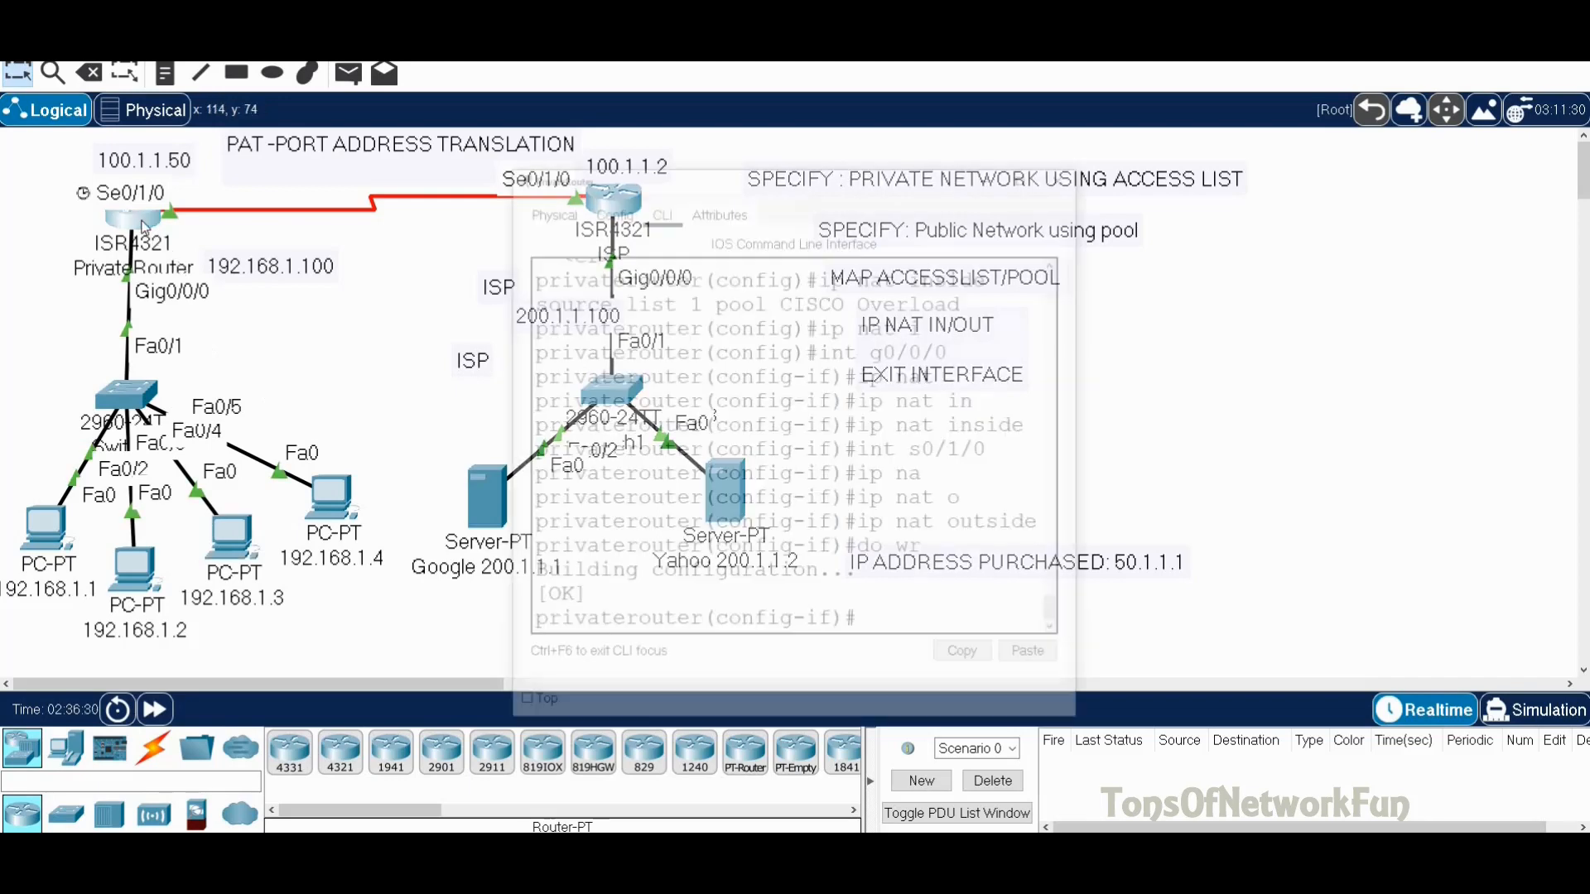
{"action": "left_click_drag", "start_coordinate": [704, 183], "coordinate": [732, 133]}
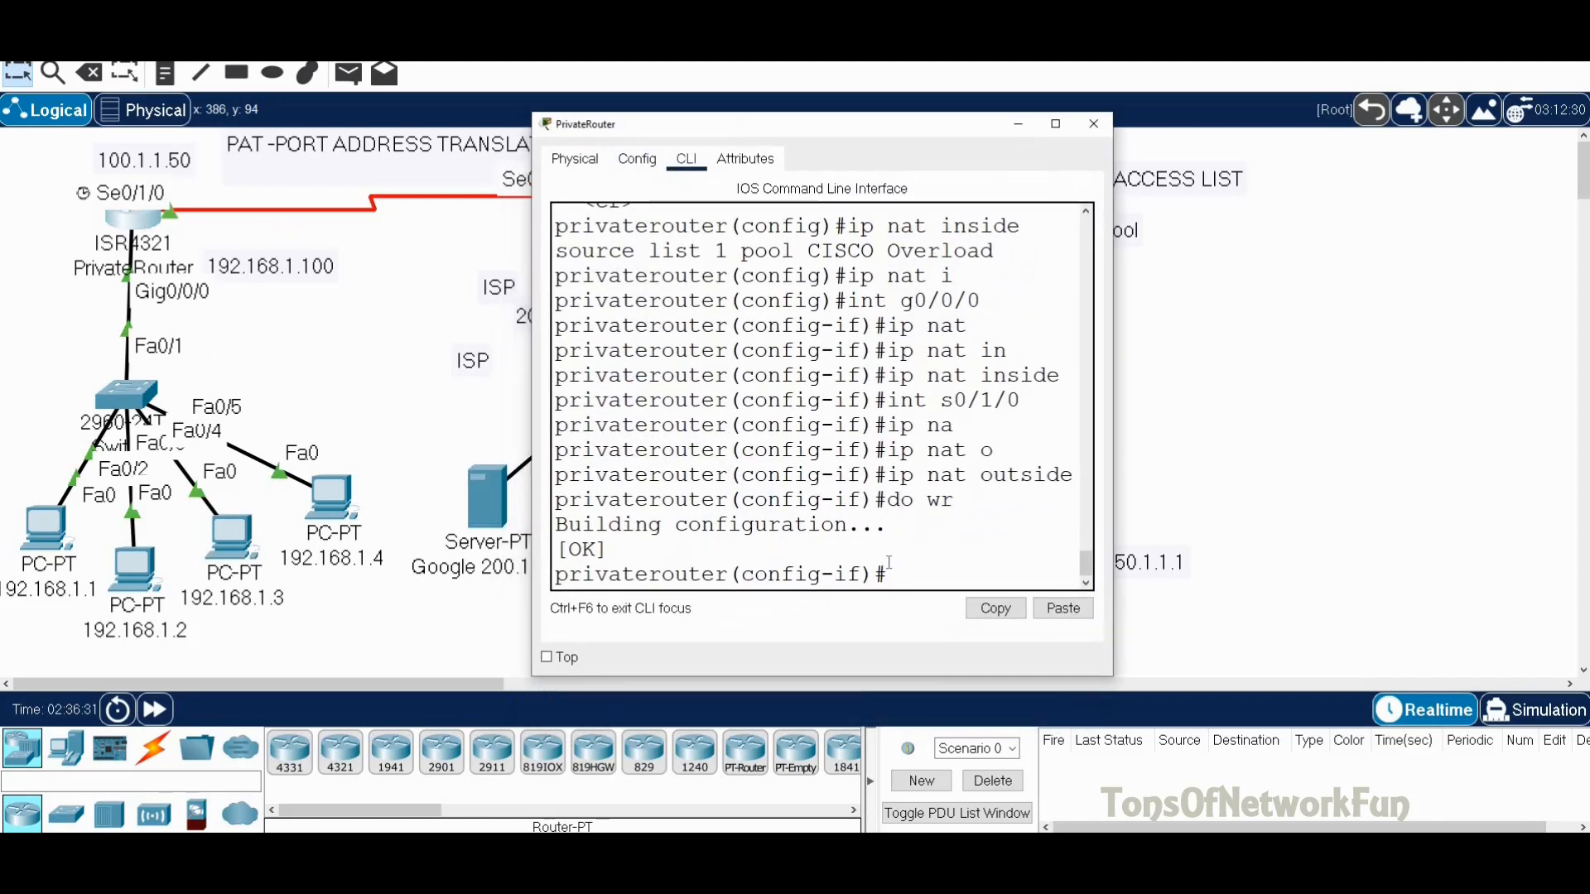
{"action": "type", "text": "exit"}
{"action": "key", "text": "Return"}
{"action": "type", "text": "do sh"}
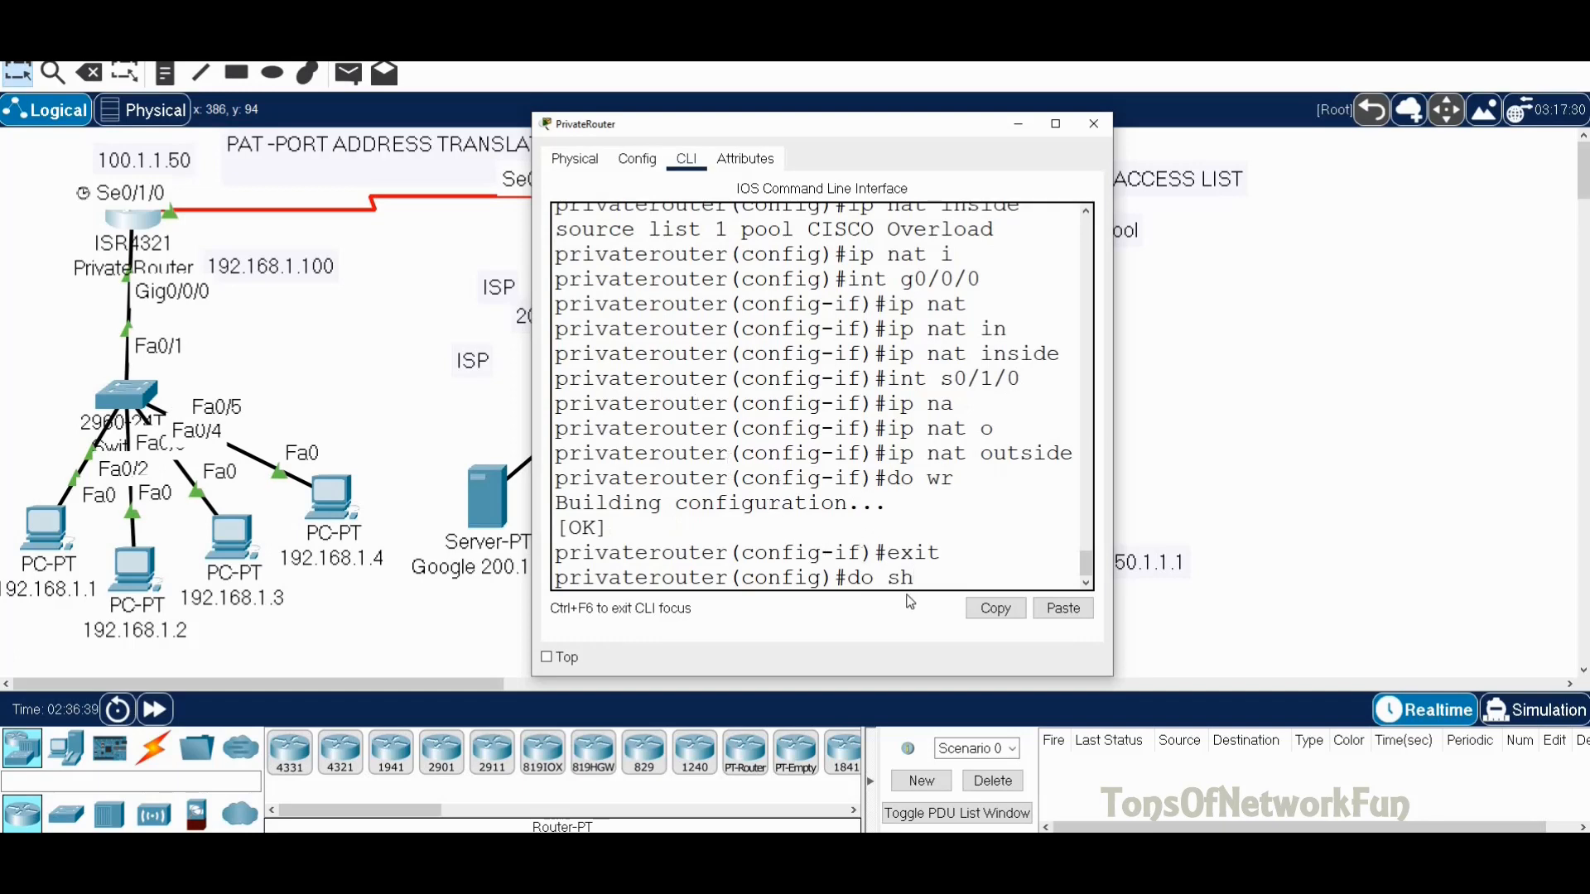
{"action": "left_click_drag", "start_coordinate": [874, 577], "coordinate": [846, 578]}
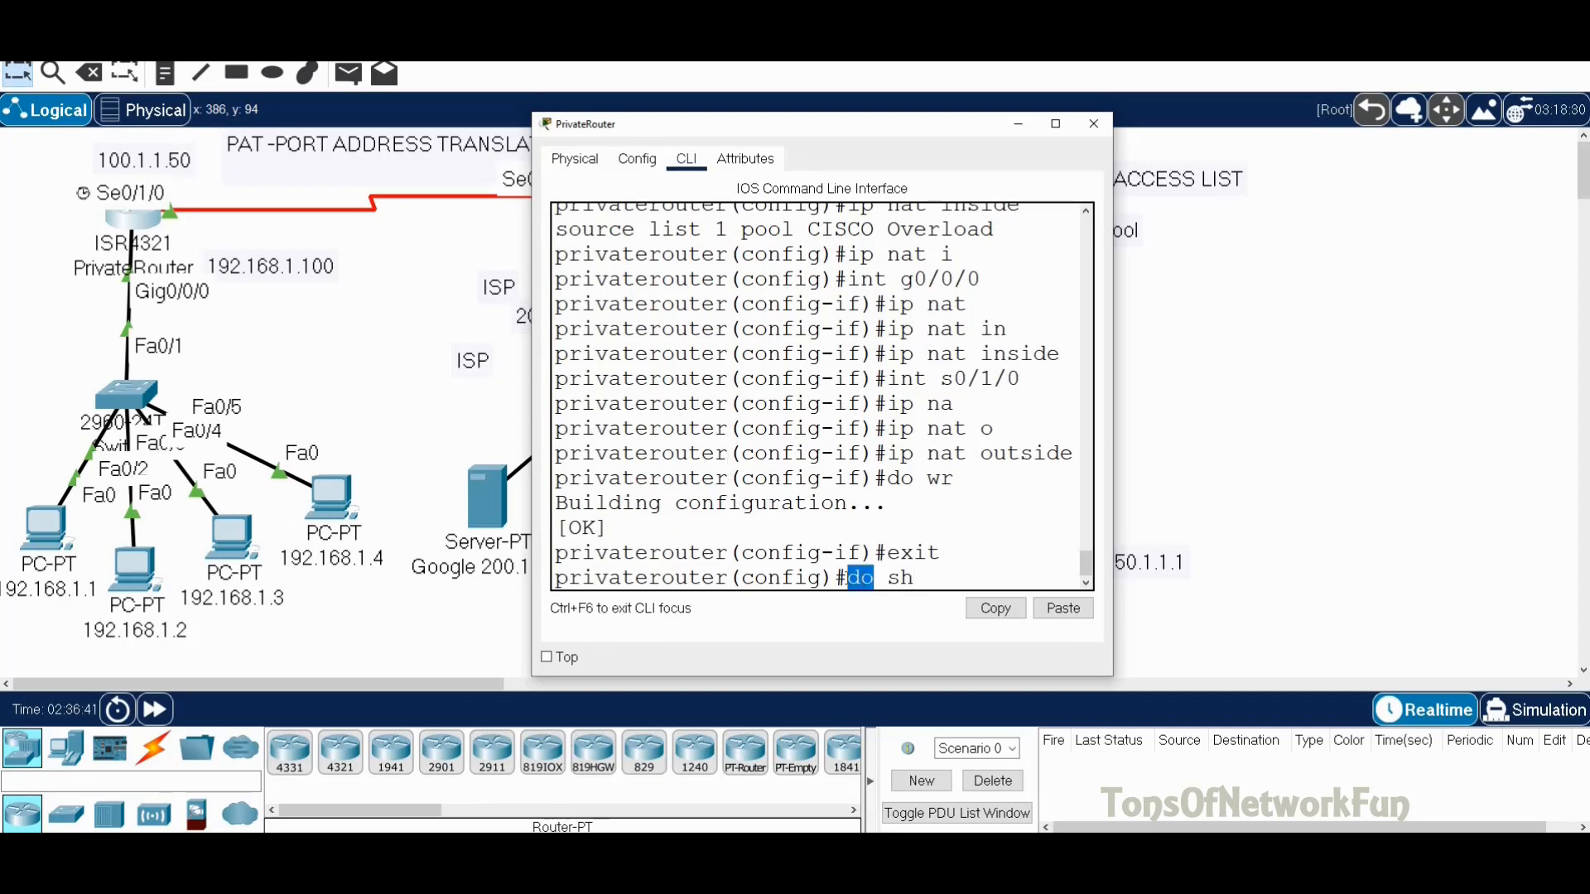
{"action": "left_click", "coordinate": [924, 577]}
{"action": "type", "text": "ip nat t"}
{"action": "key", "text": "Return"}
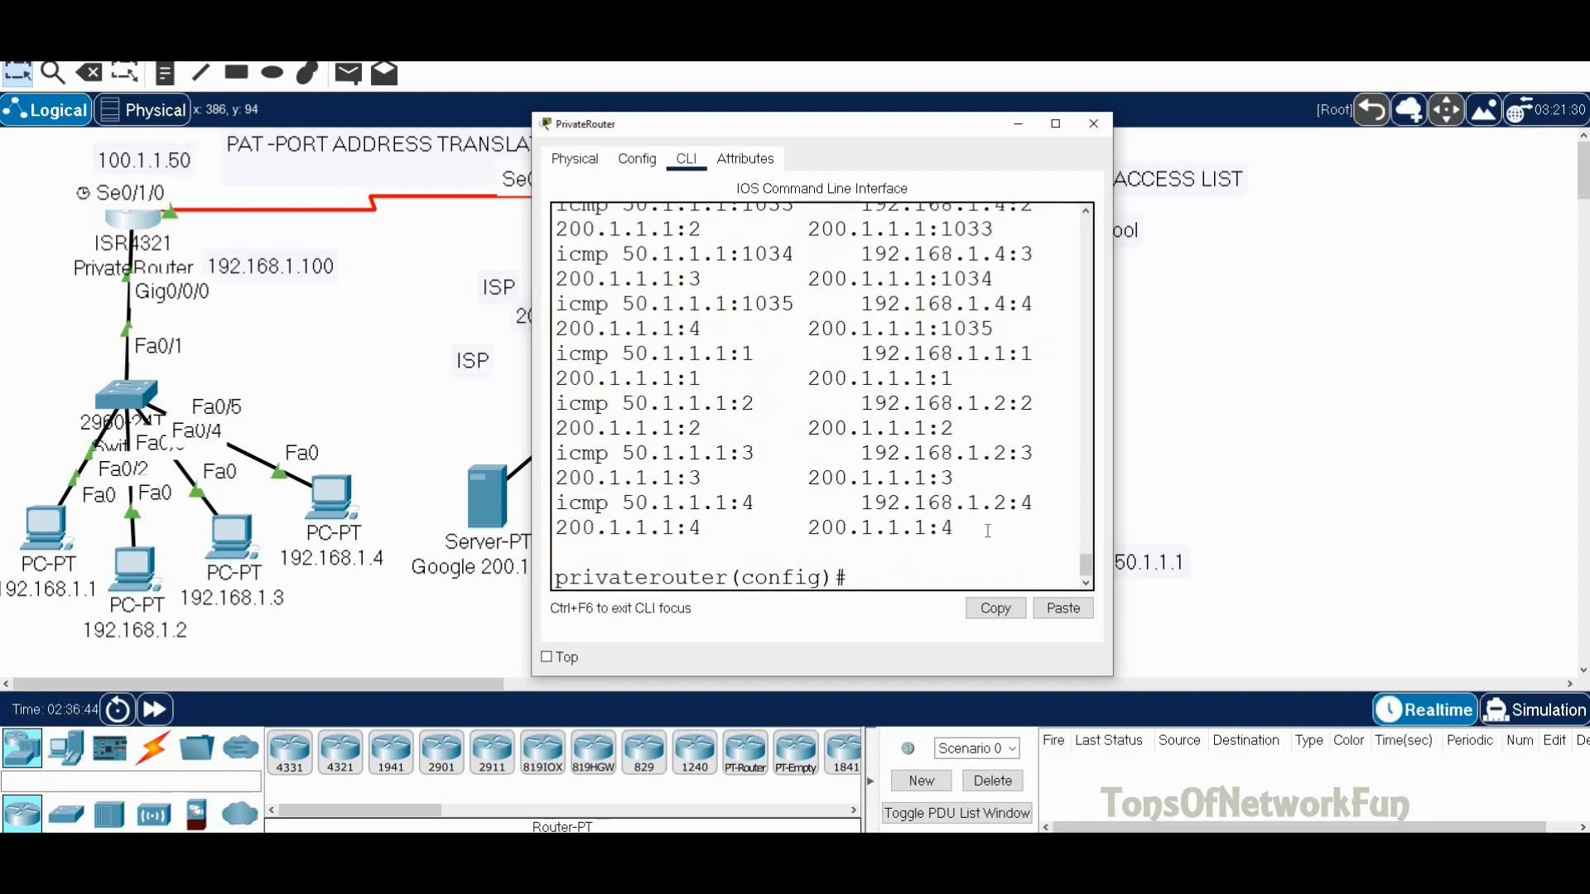
Enlarge PrivateRouter's window and examine the inside global and inside local entries for PCs 192.168.1.1, 192.168.1.2 and 192.168.1.3.
{"action": "left_click_drag", "start_coordinate": [996, 113], "coordinate": [990, 37]}
{"action": "left_click_drag", "start_coordinate": [1120, 237], "coordinate": [1316, 242]}
{"action": "scroll", "coordinate": [1228, 316], "scroll_direction": "up", "scroll_amount": 8}
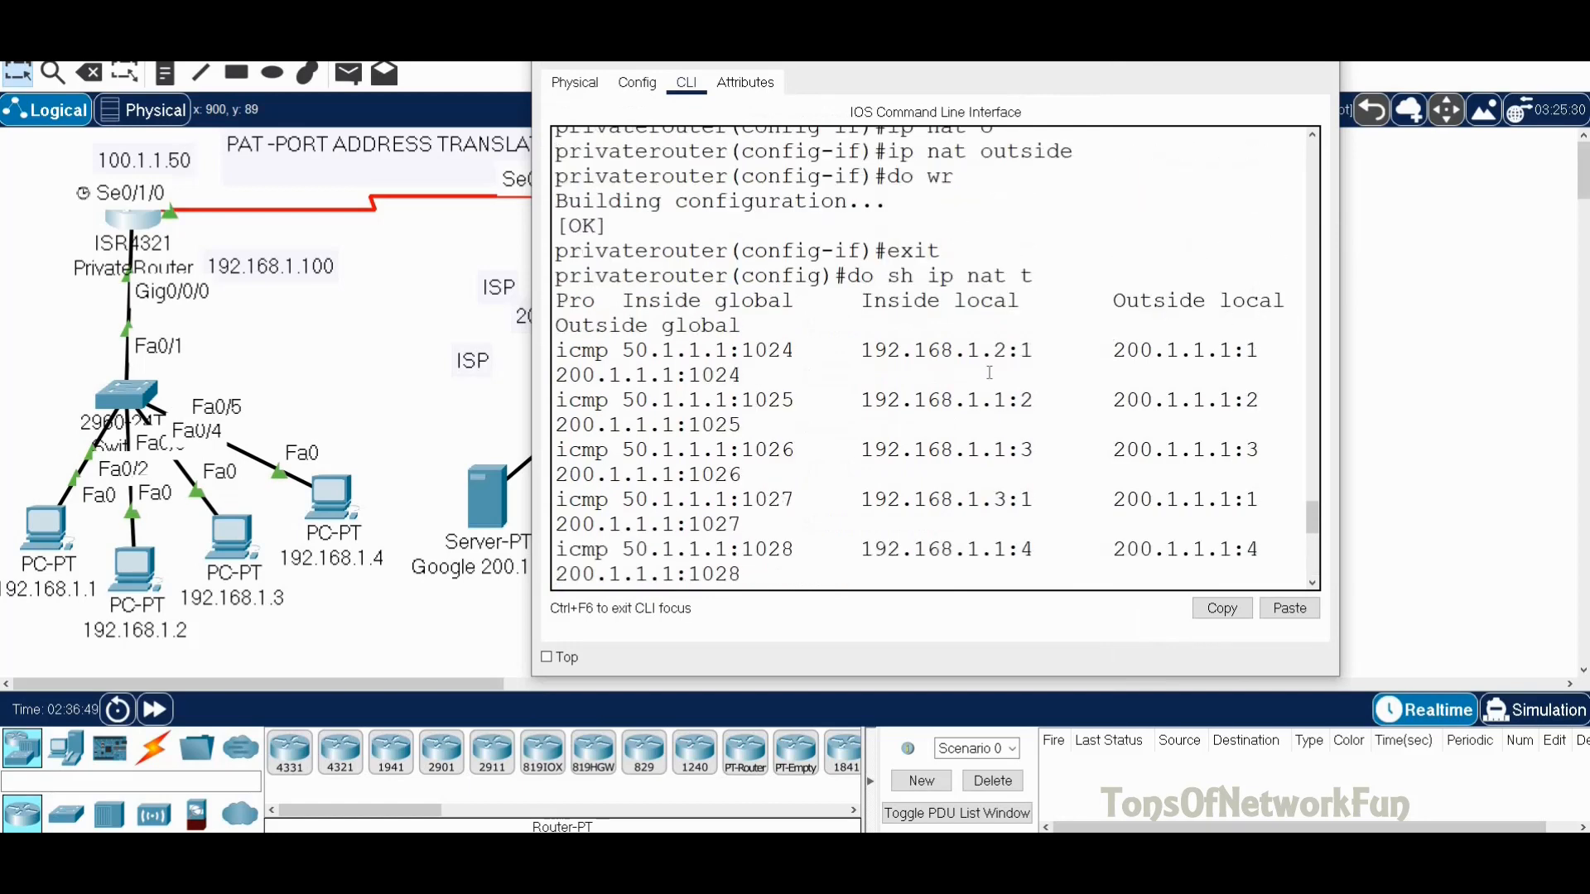
{"action": "scroll", "coordinate": [980, 369], "scroll_direction": "up", "scroll_amount": 1}
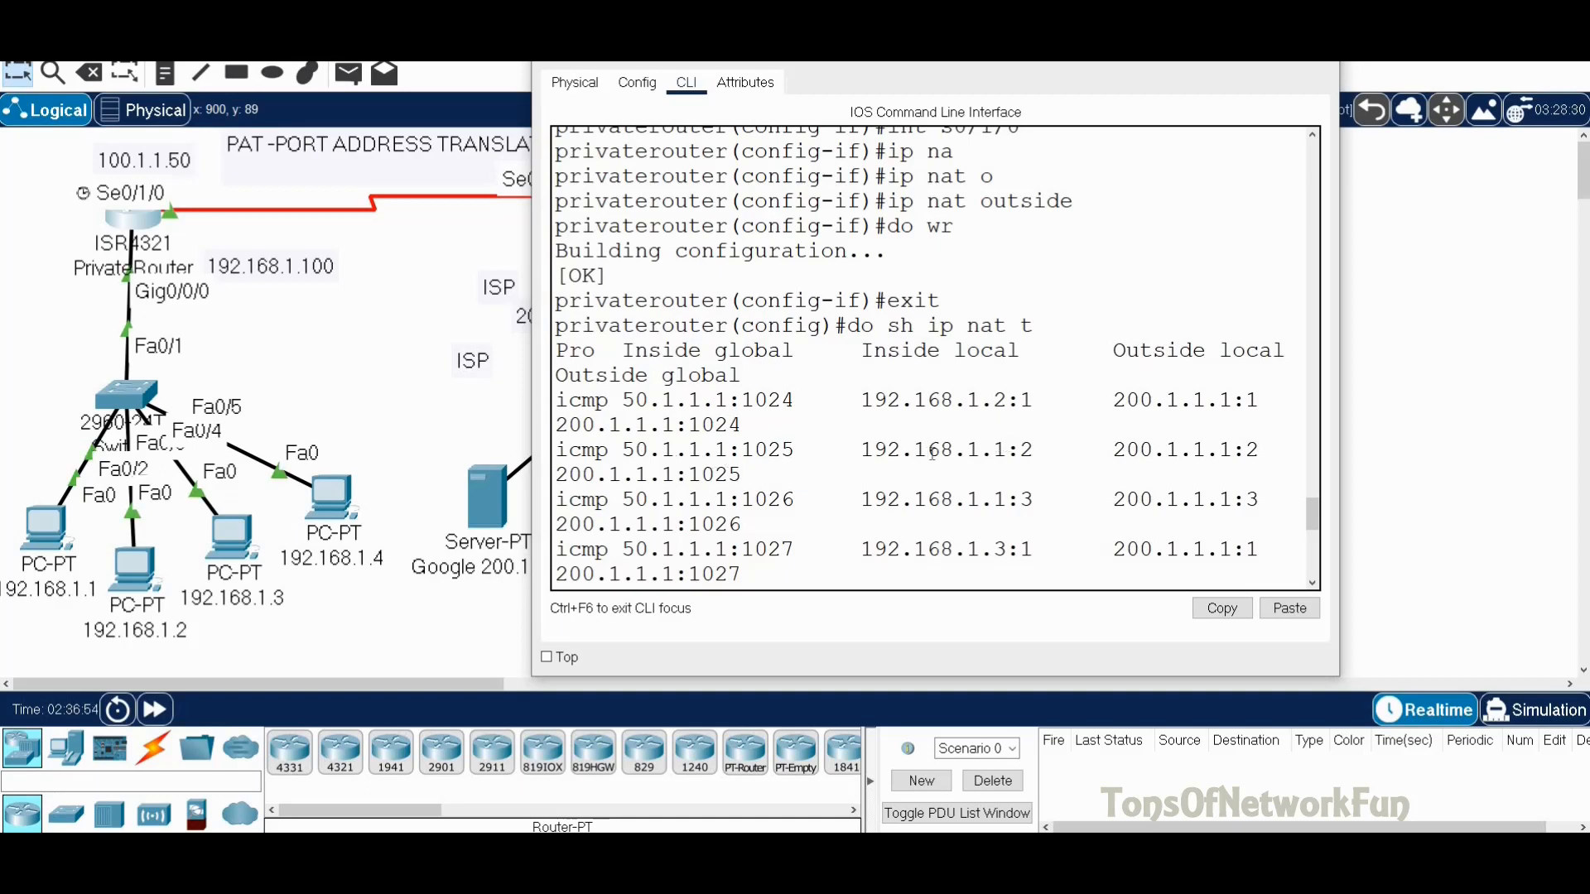
{"action": "left_click_drag", "start_coordinate": [1005, 449], "coordinate": [623, 450]}
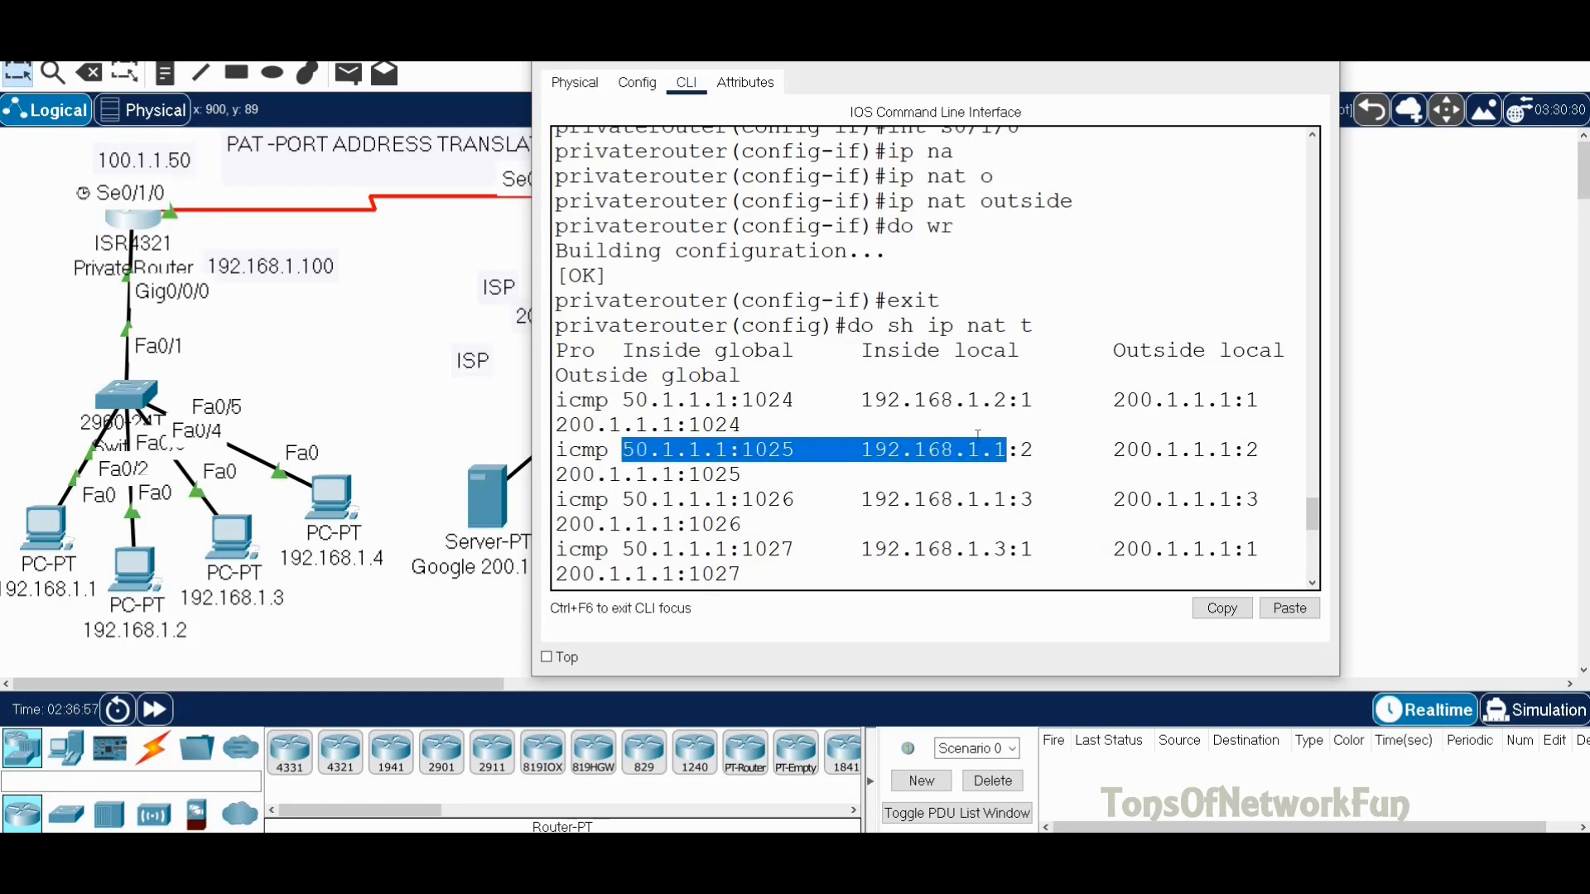
{"action": "left_click_drag", "start_coordinate": [1008, 402], "coordinate": [622, 401]}
{"action": "left_click_drag", "start_coordinate": [1006, 550], "coordinate": [622, 551]}
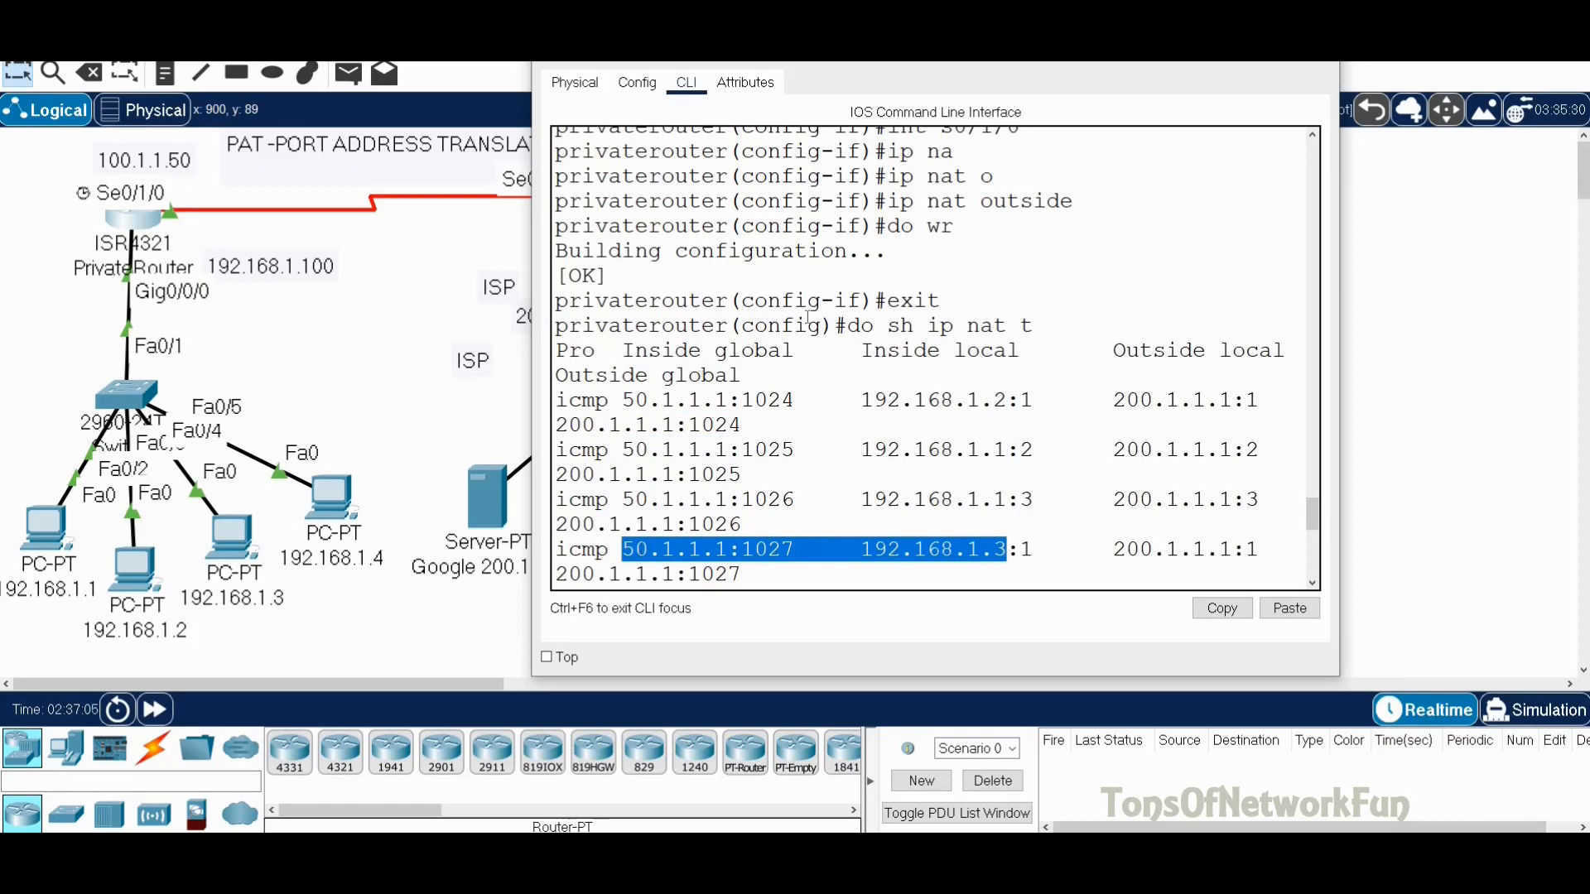
Examine the translation entry for PC 192.168.1.4, review the whole translation table again and minimize PrivateRouter's window.
{"action": "scroll", "coordinate": [892, 355], "scroll_direction": "down", "scroll_amount": 2}
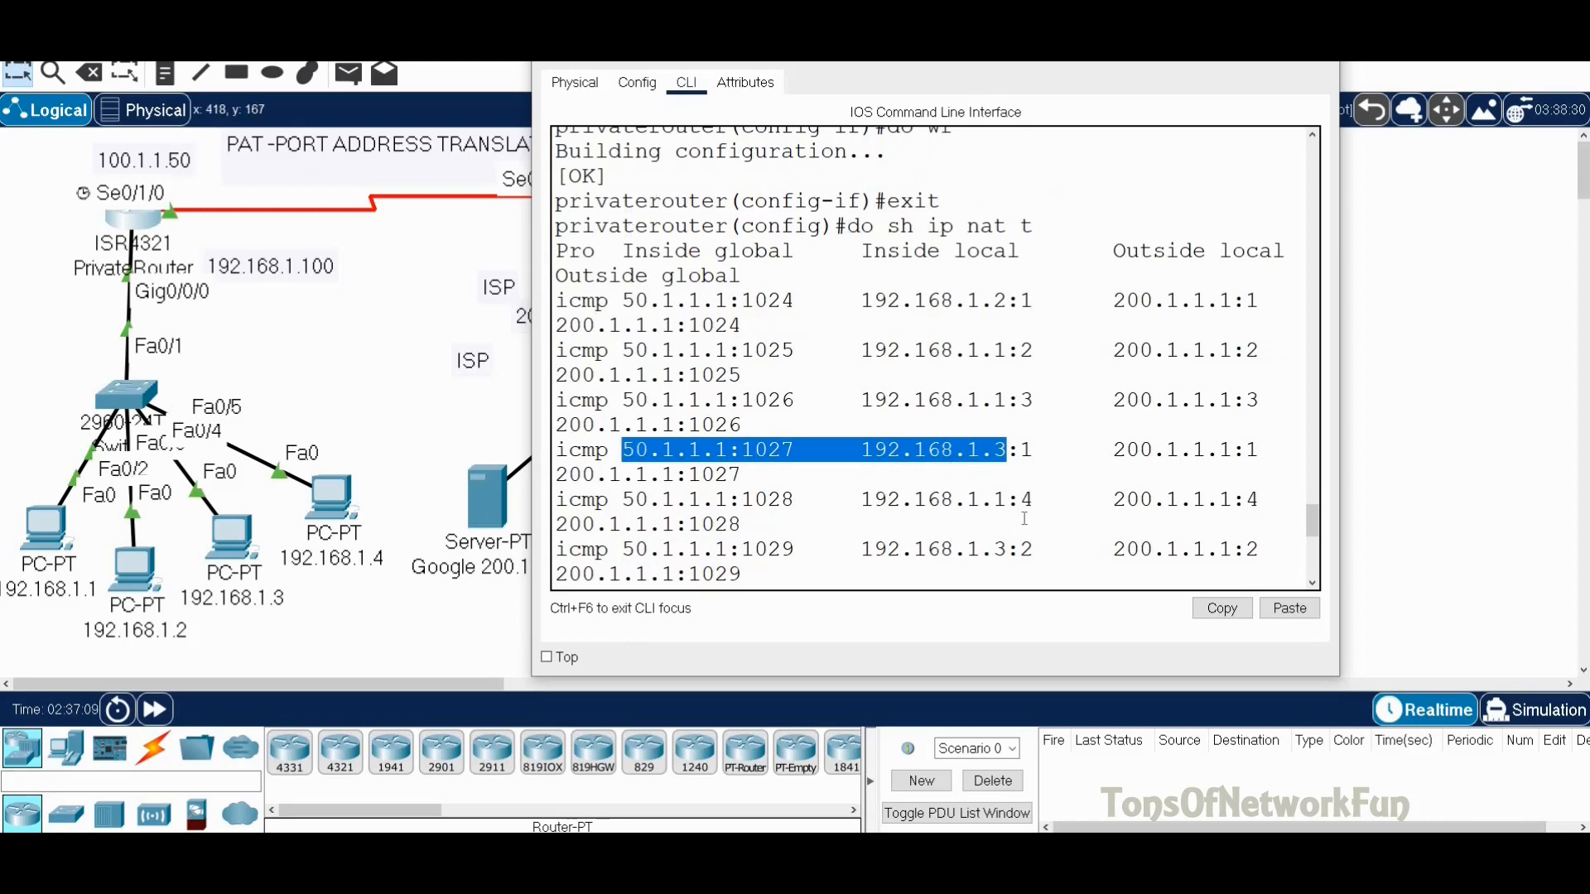
{"action": "scroll", "coordinate": [1027, 500], "scroll_direction": "down", "scroll_amount": 2}
{"action": "scroll", "coordinate": [1042, 560], "scroll_direction": "down", "scroll_amount": 2}
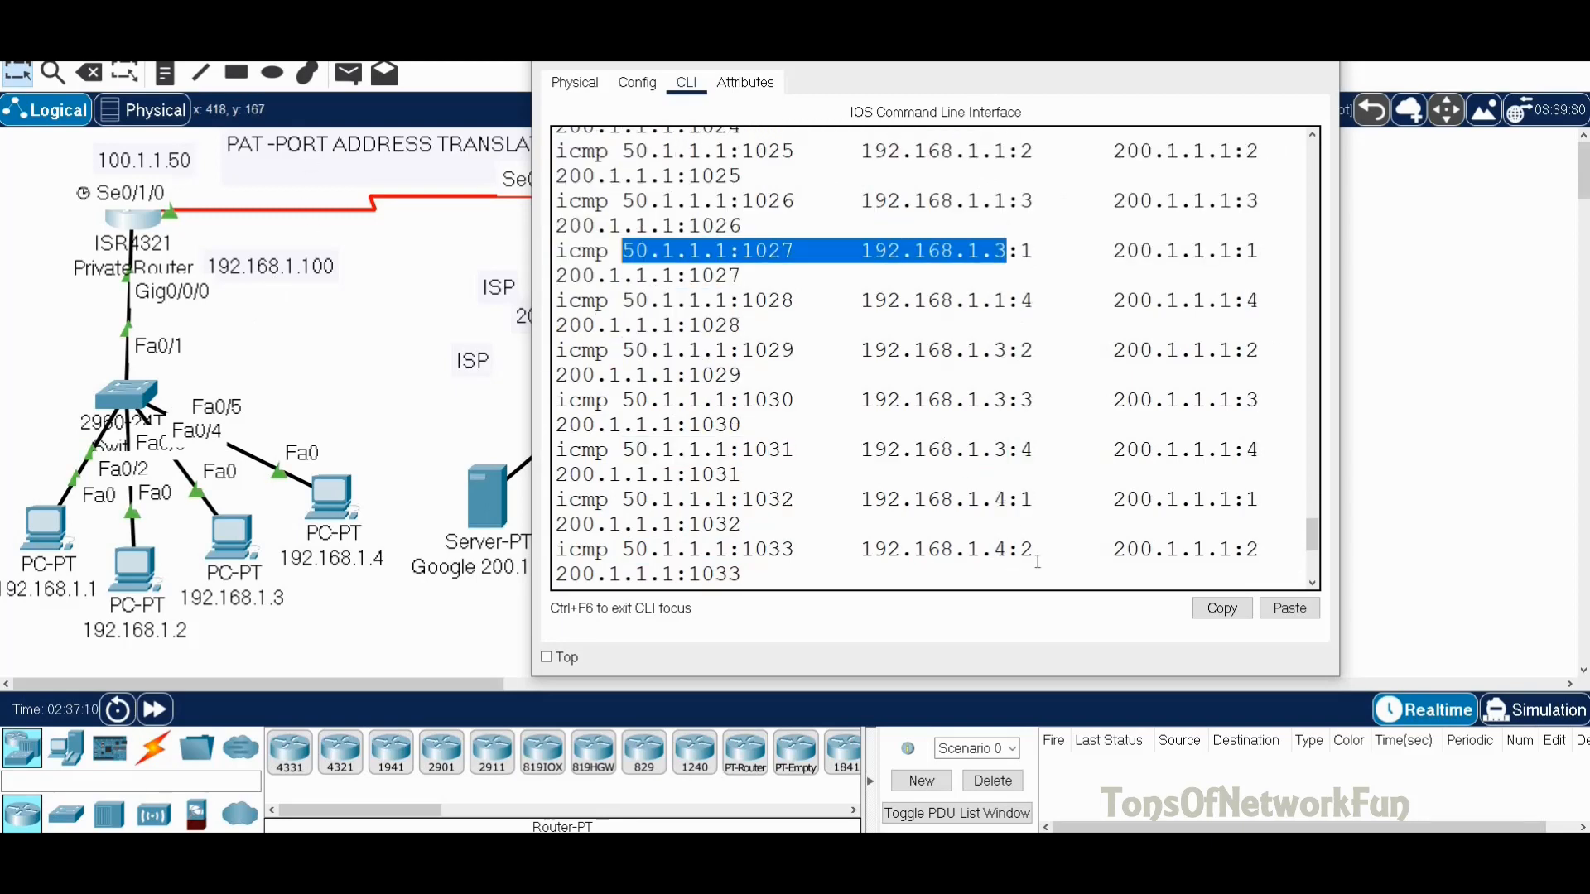
{"action": "left_click_drag", "start_coordinate": [1005, 501], "coordinate": [623, 502]}
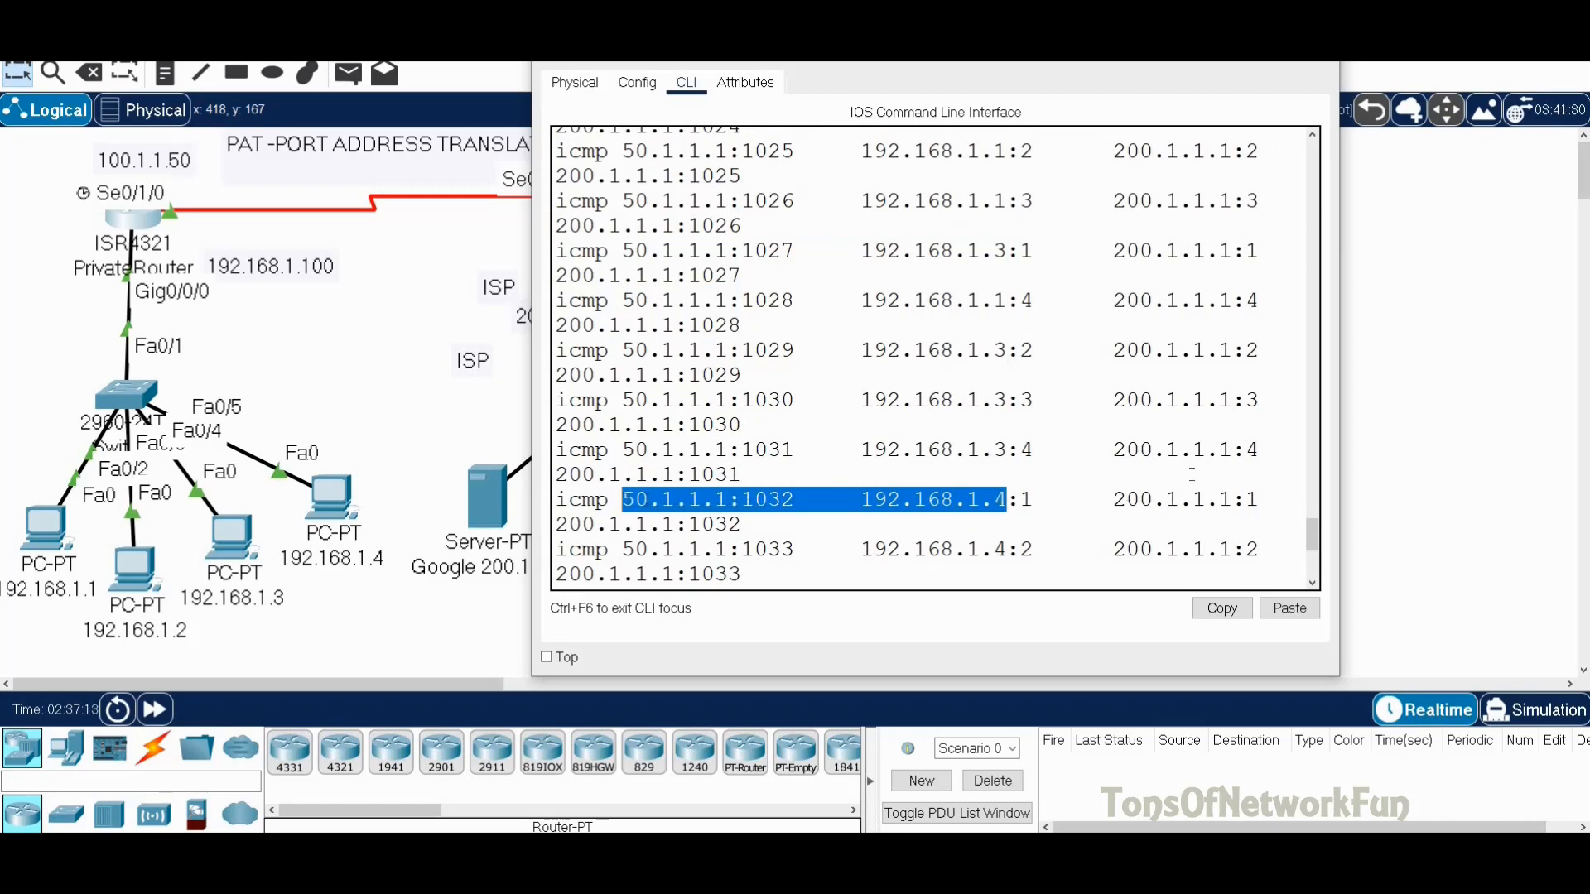
{"action": "scroll", "coordinate": [1184, 451], "scroll_direction": "up", "scroll_amount": 2}
{"action": "scroll", "coordinate": [1168, 396], "scroll_direction": "up", "scroll_amount": 3}
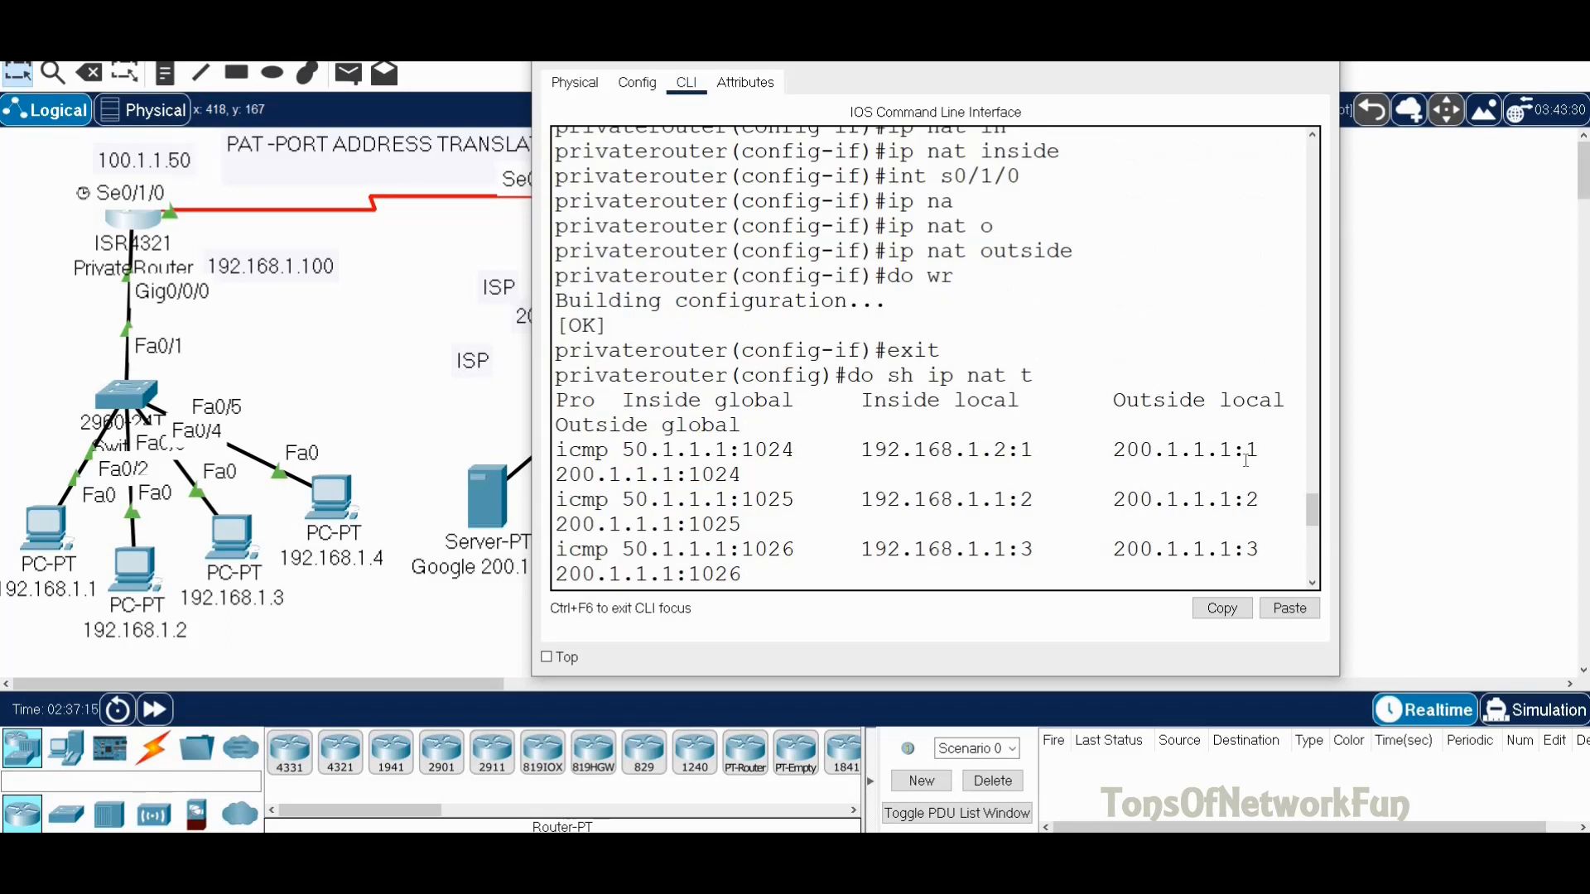
{"action": "scroll", "coordinate": [1246, 461], "scroll_direction": "down", "scroll_amount": 5}
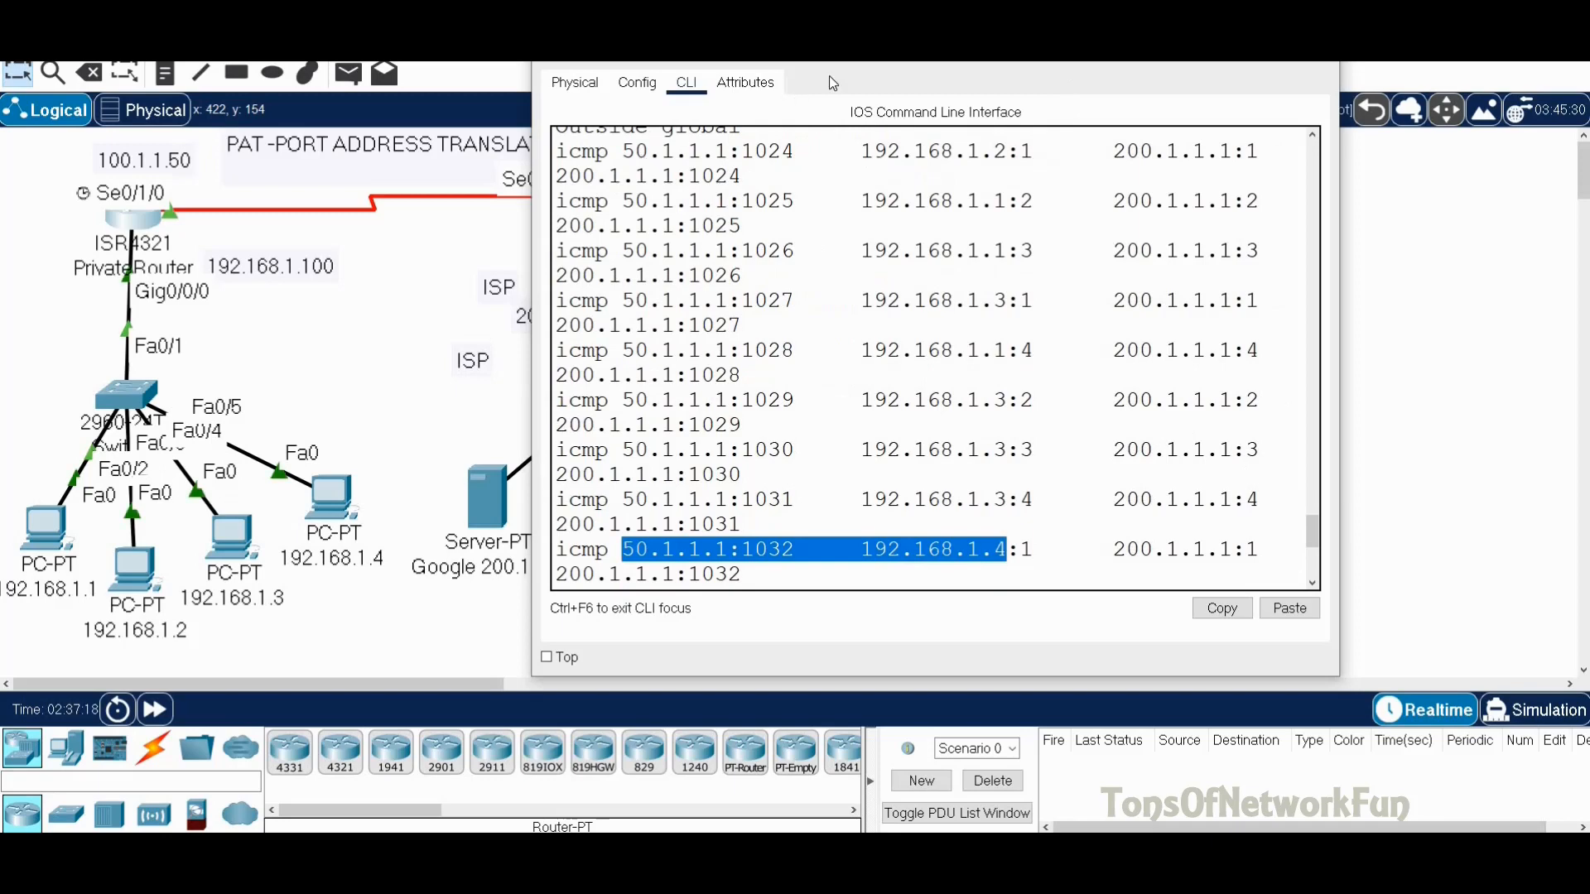
{"action": "left_click_drag", "start_coordinate": [1160, 62], "coordinate": [1171, 150]}
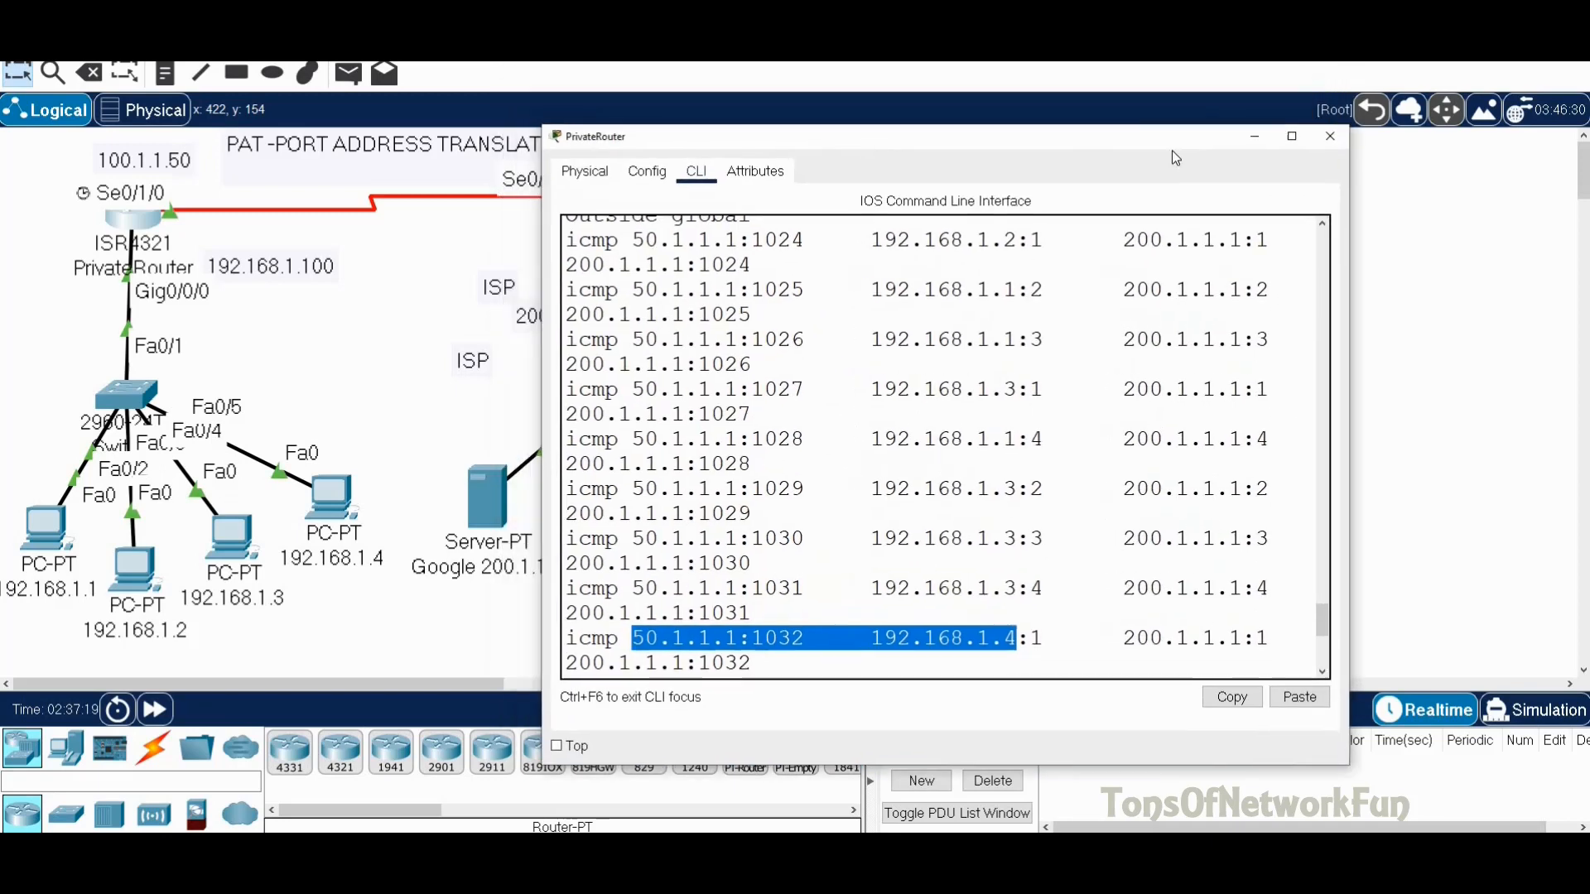
{"action": "left_click", "coordinate": [1247, 139]}
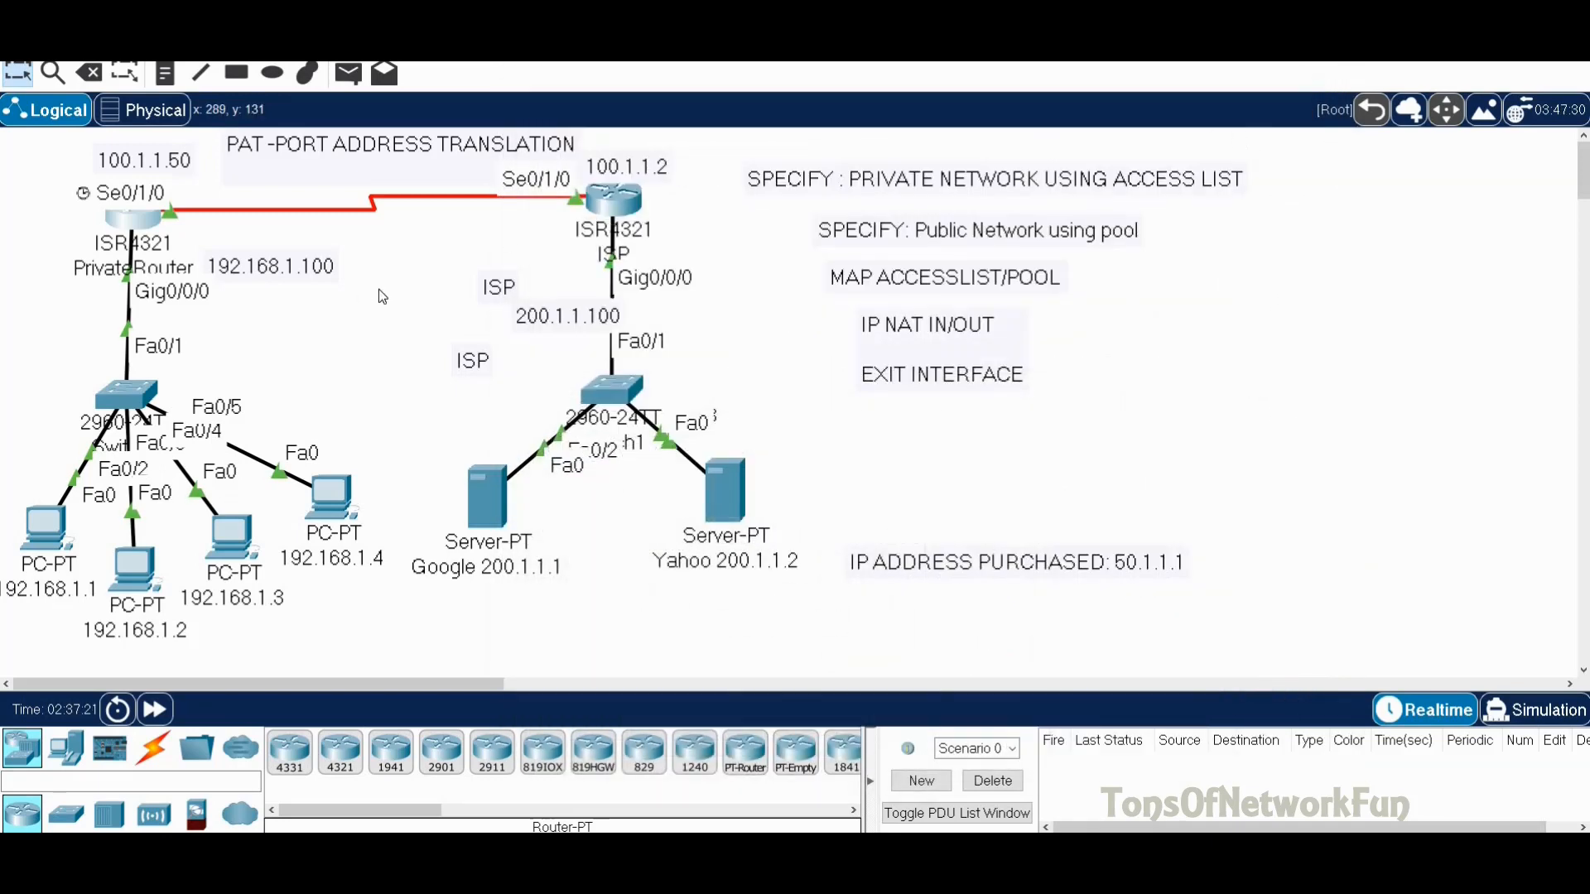